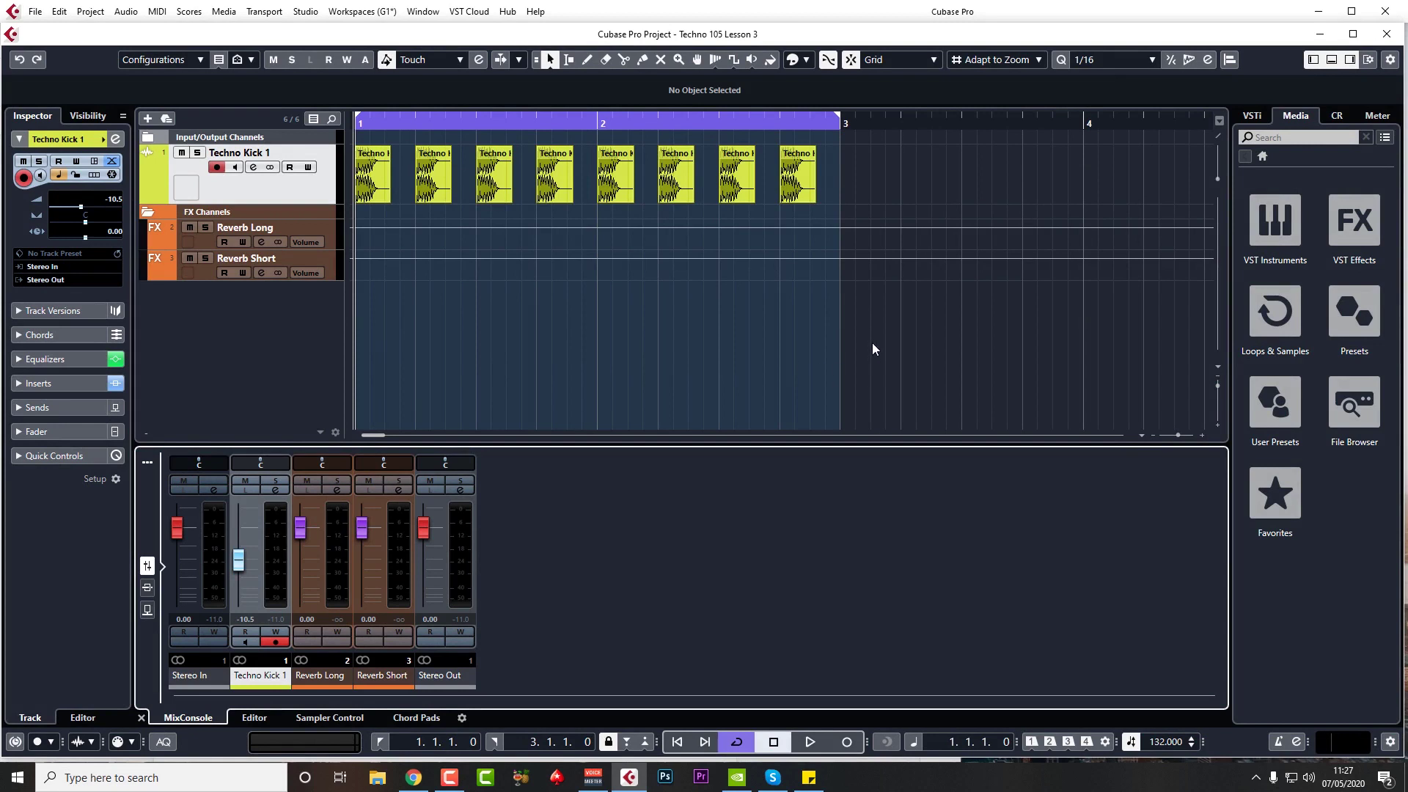
# - Import bd02 from BPB Cassette 909 as a new audio track and begin naming it 909 BD02
pyautogui.click(1345, 399)
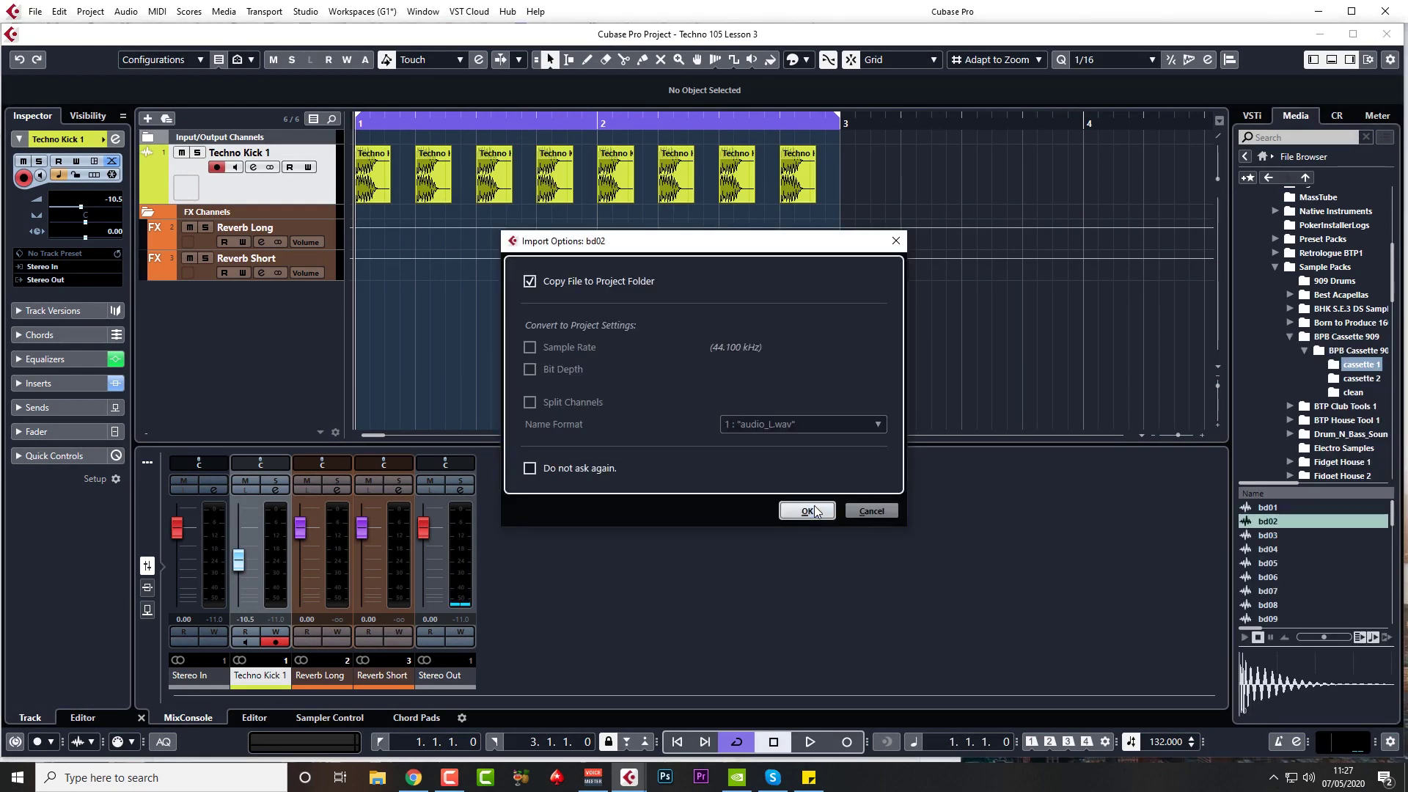
pyautogui.click(807, 511)
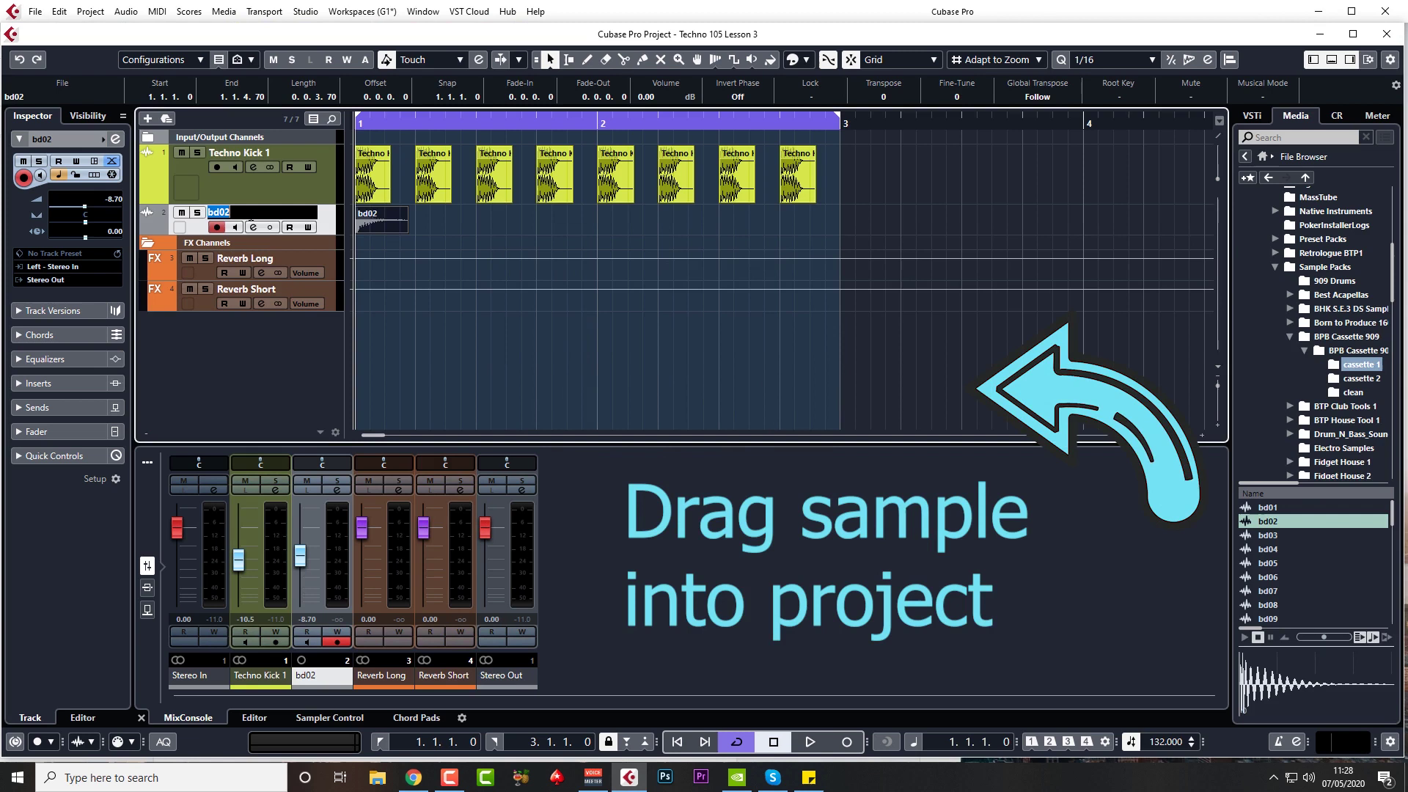
pyautogui.write('09 BD')
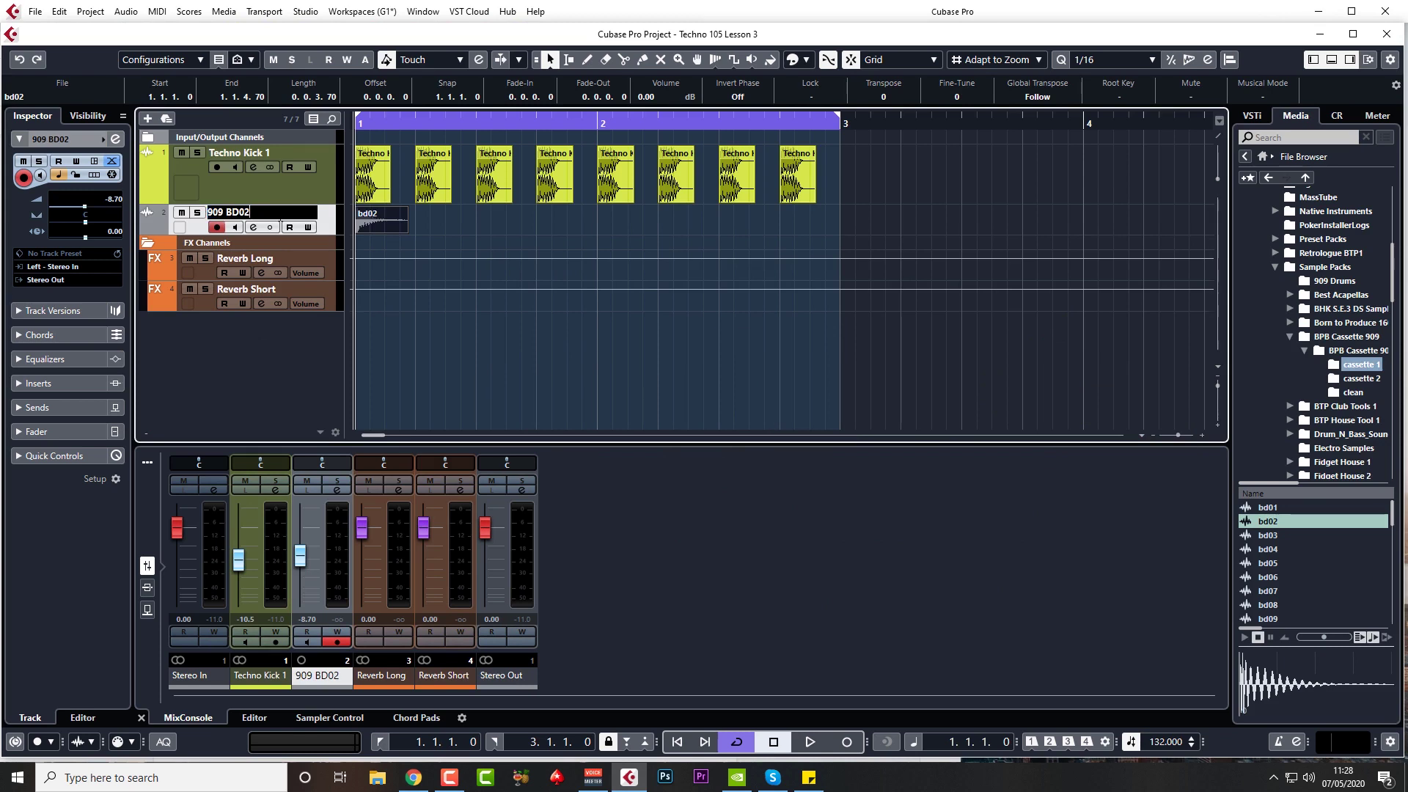
# - Finish naming the track 909 BD02, solo it, and copy the hit onto the next kick
pyautogui.write('02')
pyautogui.press('Return')
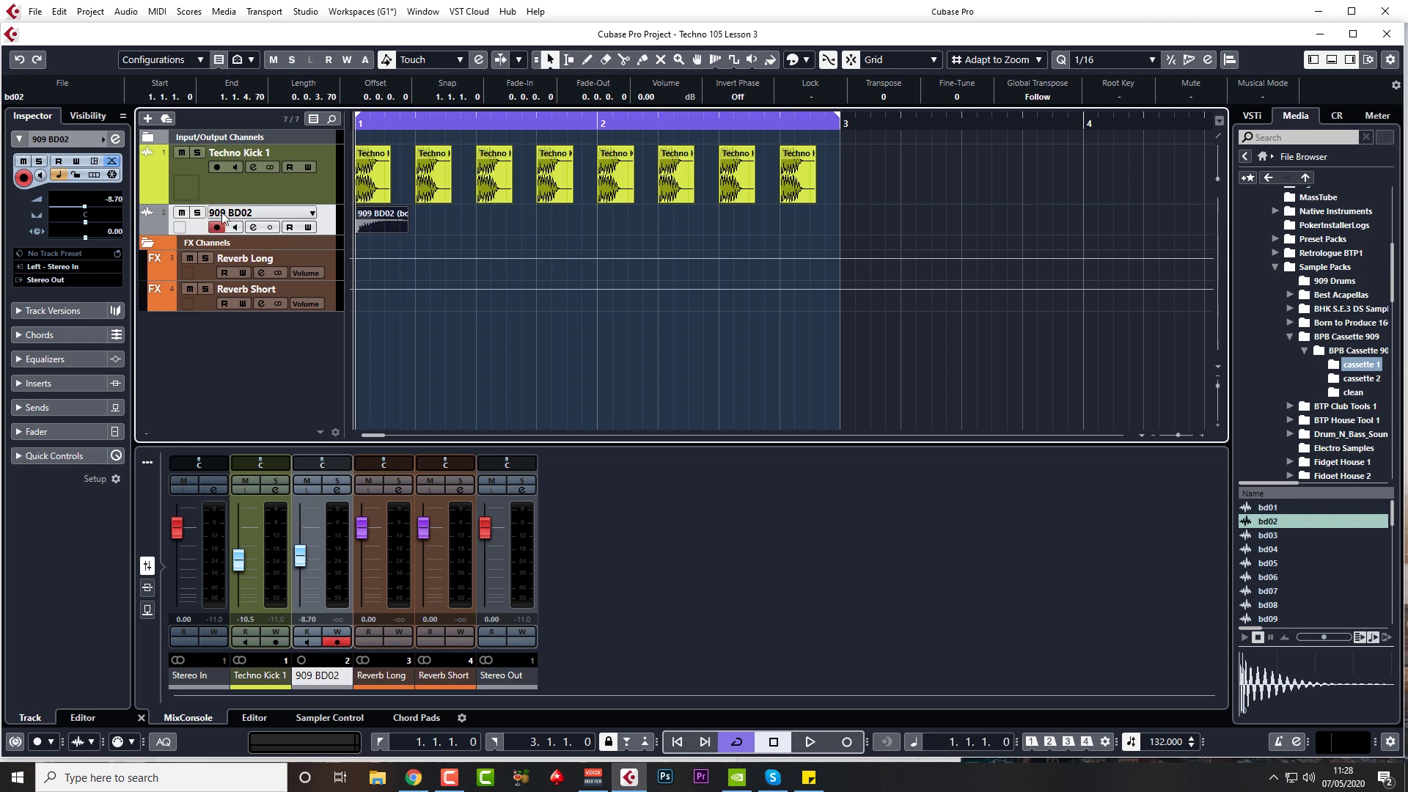
pyautogui.press('s')
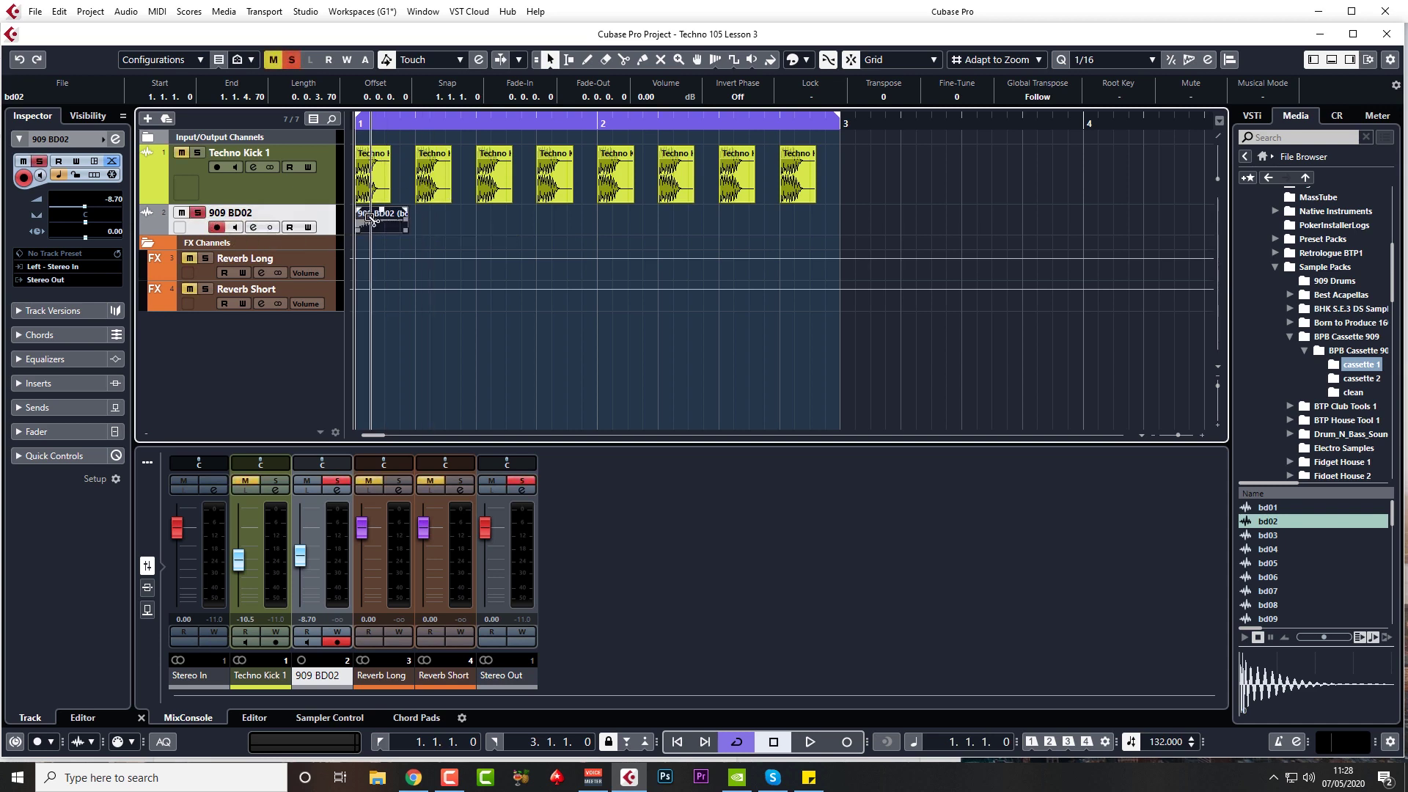
pyautogui.moveTo(401, 222); pyautogui.dragTo(645, 232)
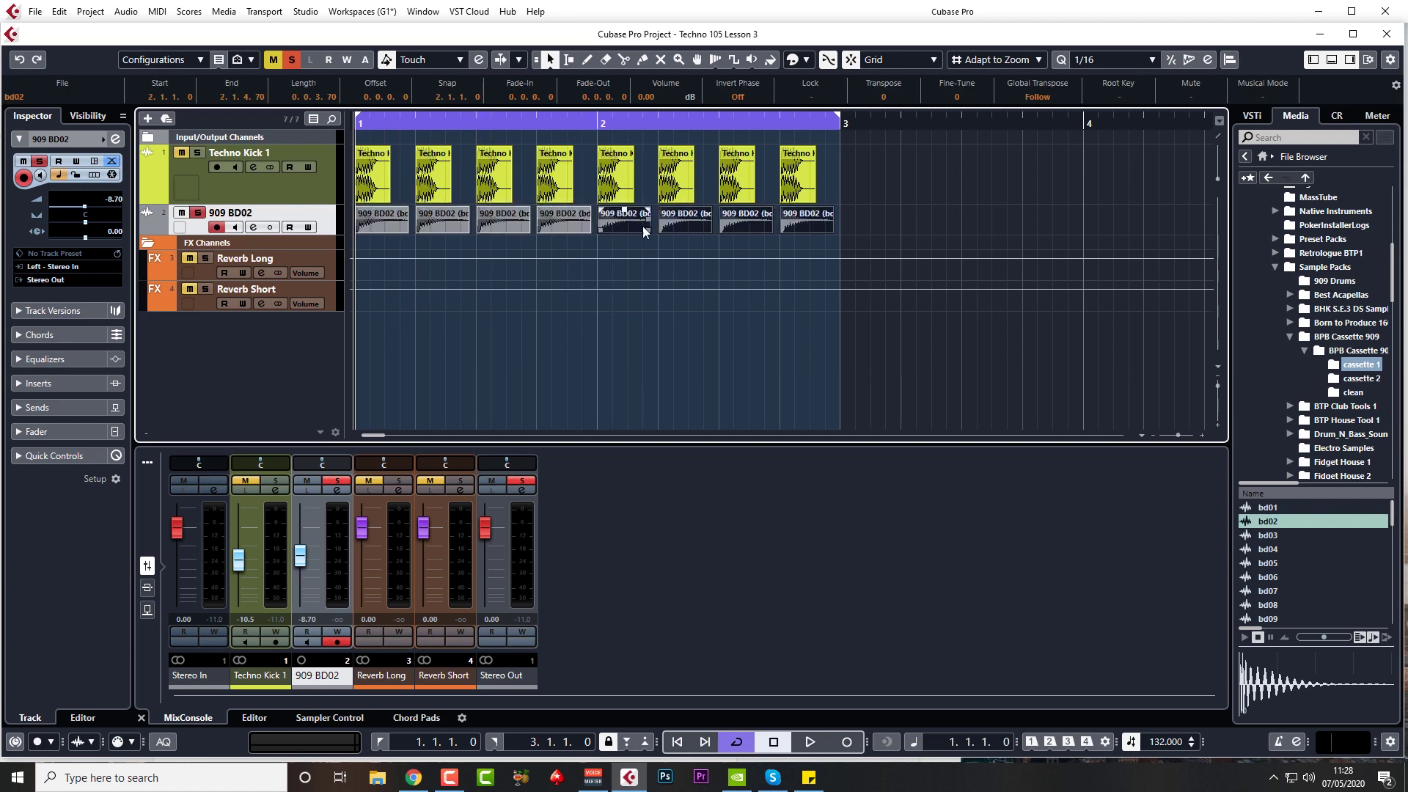
# - Give the 909 BD02 events short fade-outs and play back to check the layered kick
pyautogui.click(380, 228)
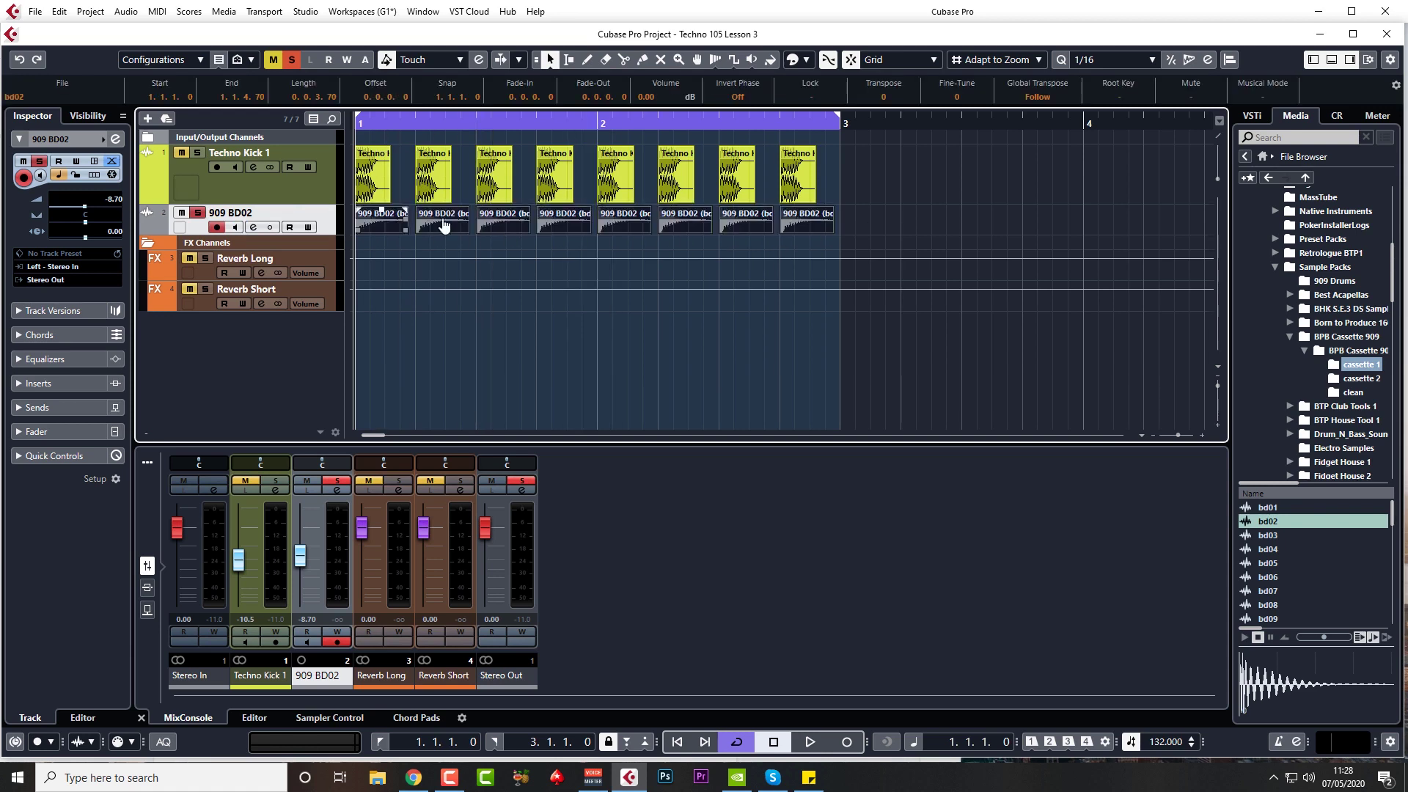
pyautogui.moveTo(826, 122); pyautogui.dragTo(825, 154)
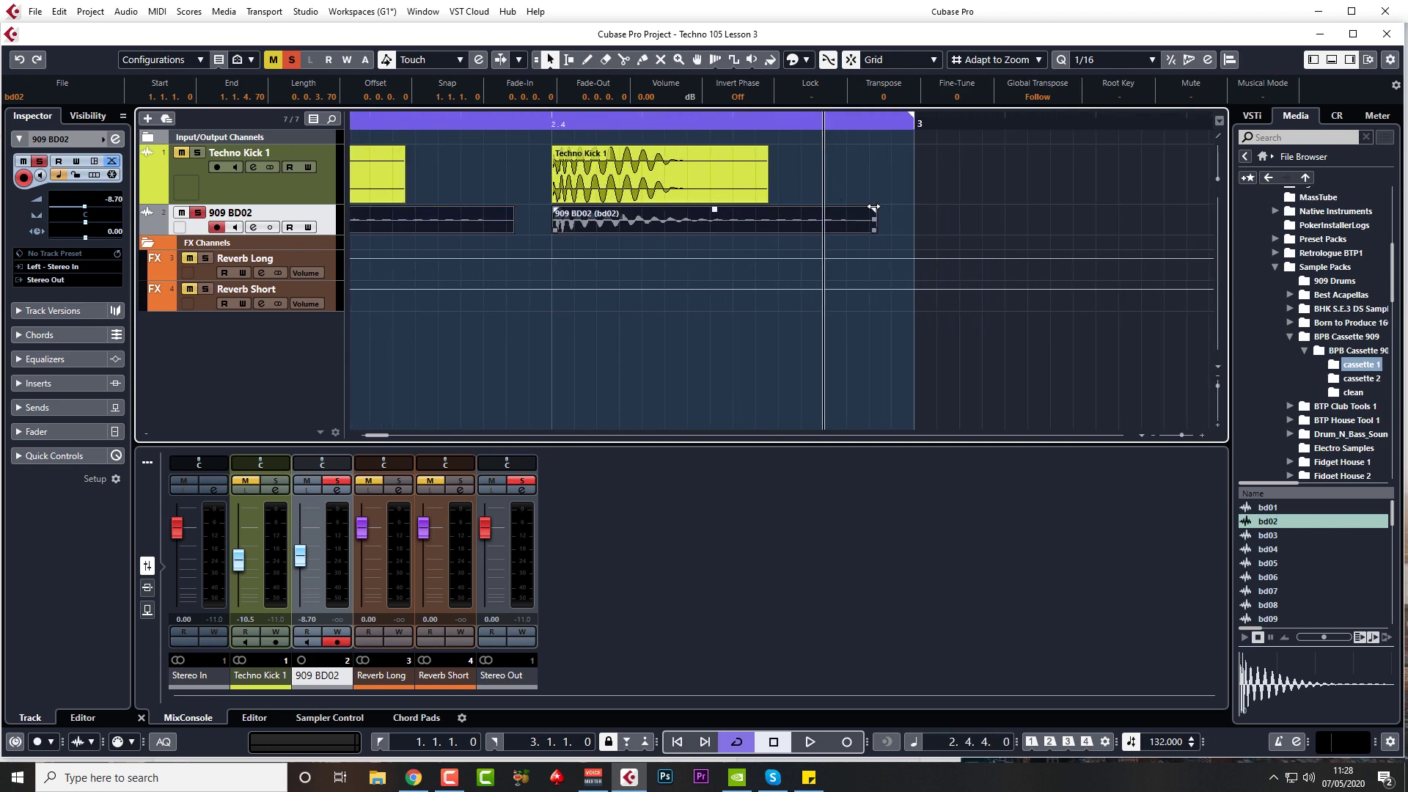
pyautogui.moveTo(872, 207); pyautogui.dragTo(866, 210)
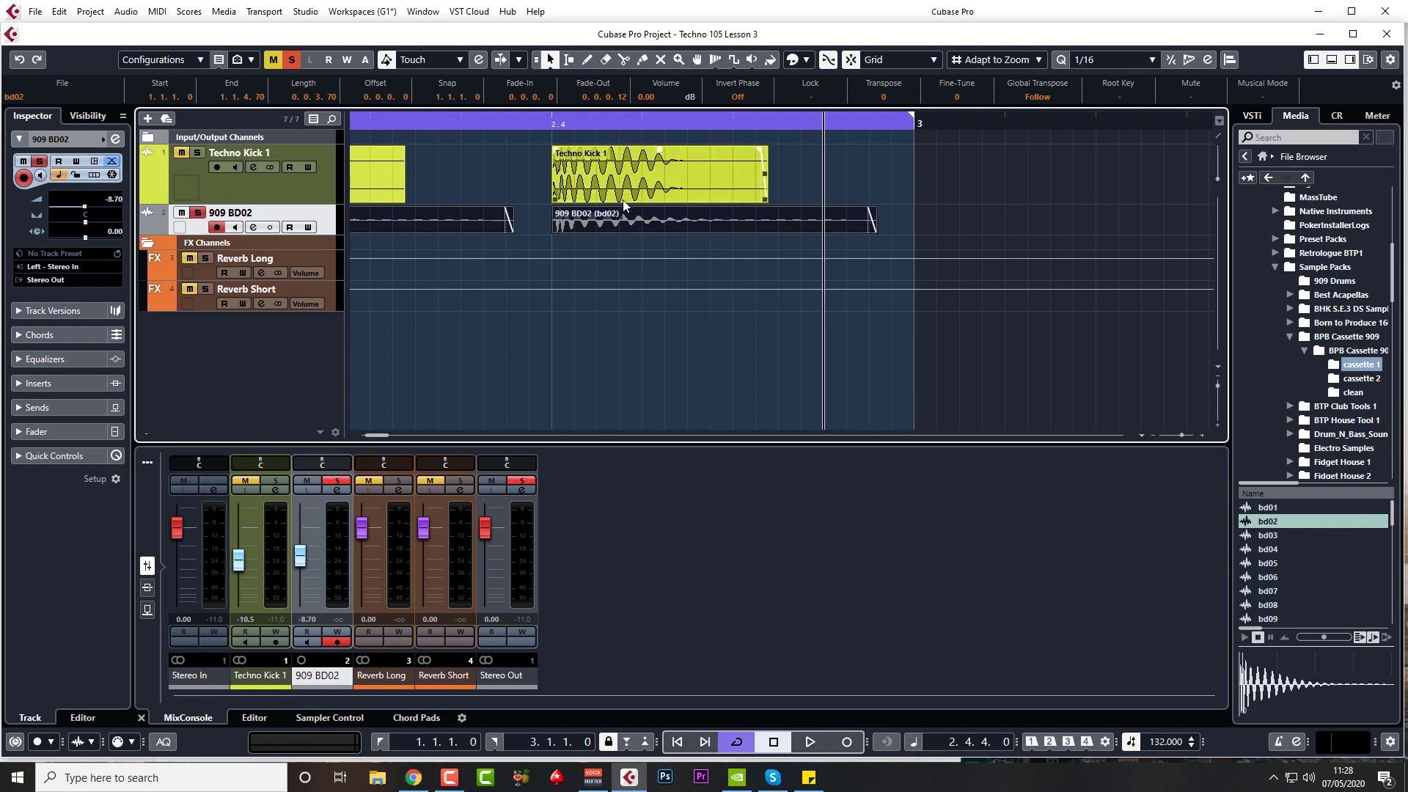
pyautogui.press('g')
pyautogui.press('g')
pyautogui.press('g')
pyautogui.press('g')
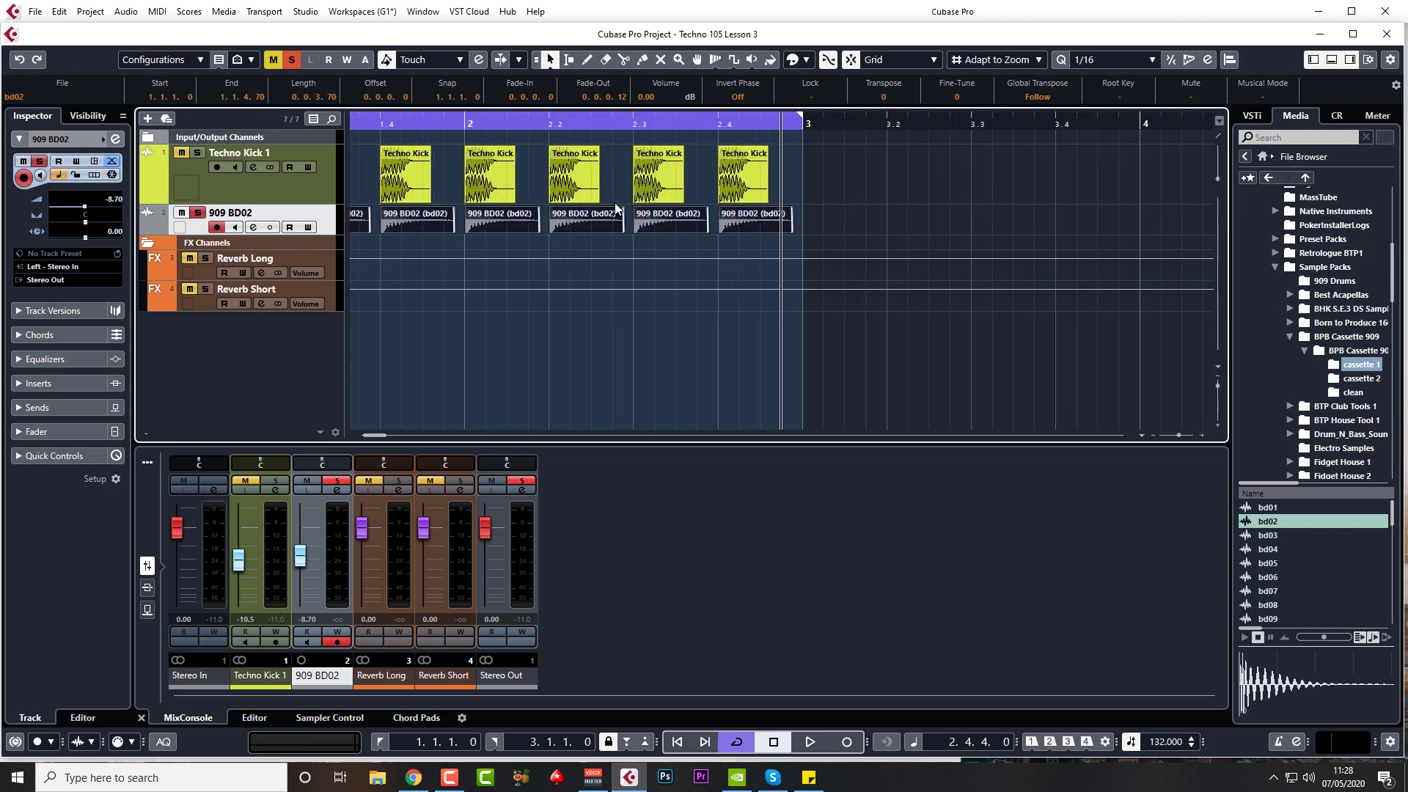
pyautogui.press('space')
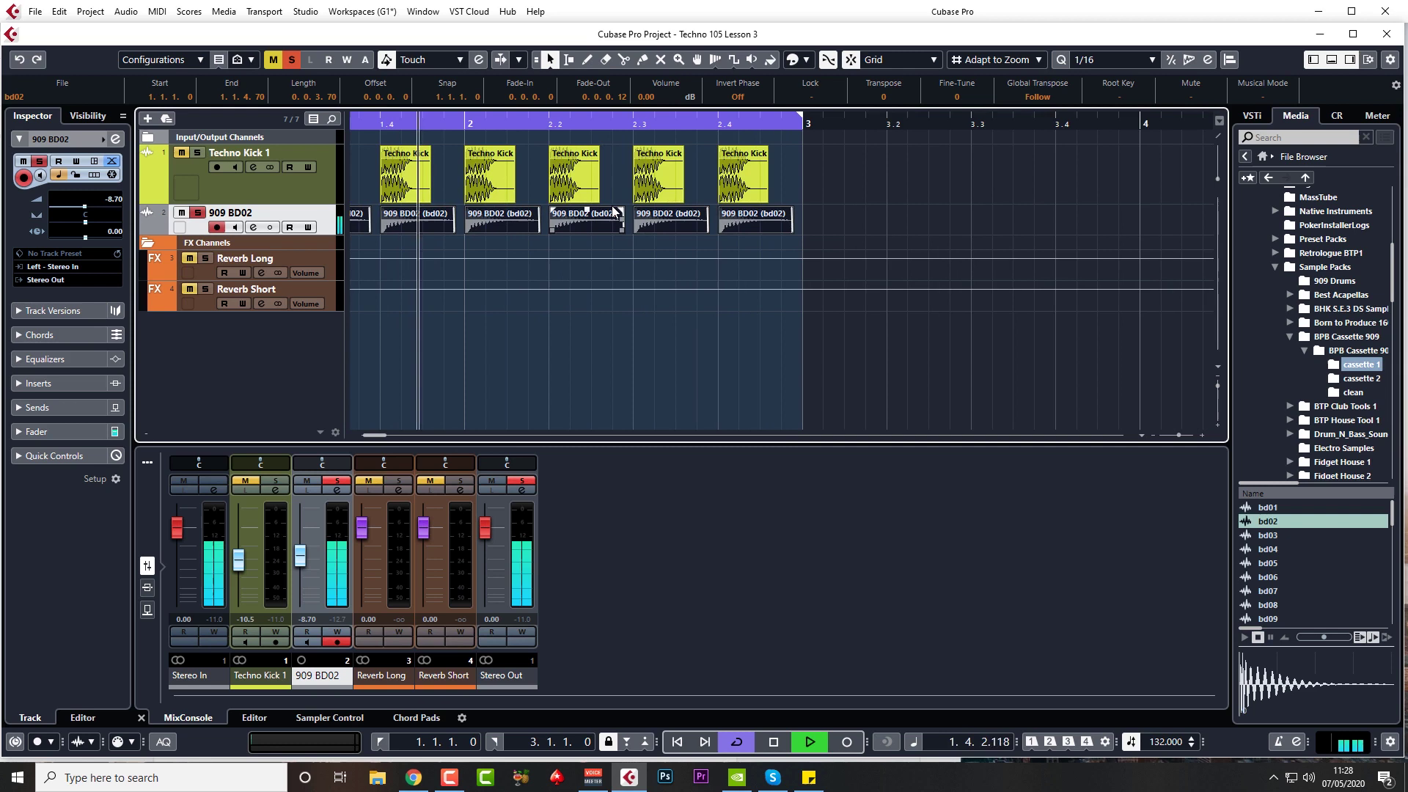
pyautogui.press('space')
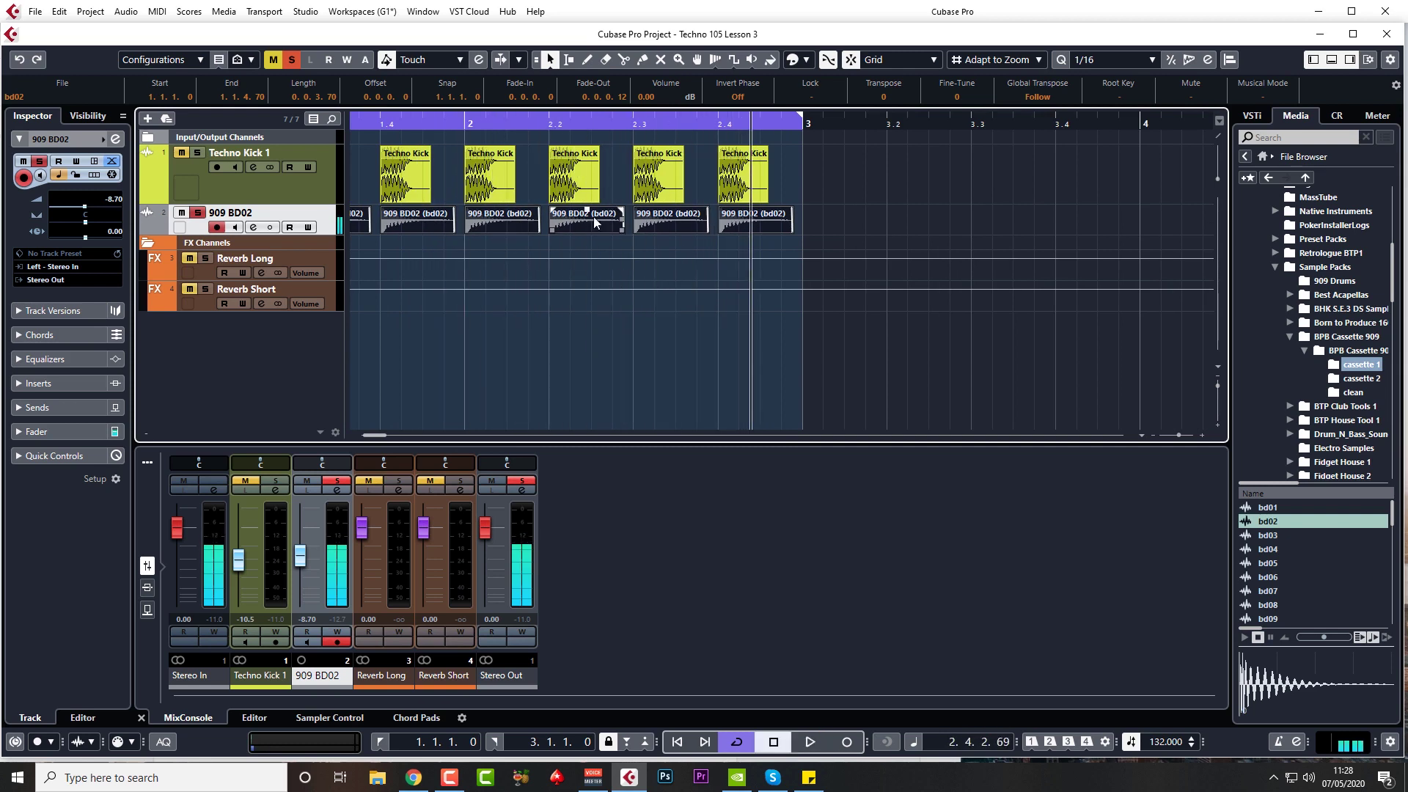
# - Audition both kicks together, then make the 909 BD02 track taller and yellow-green
pyautogui.moveTo(370, 436)
pyautogui.mouseDown()
pyautogui.moveTo(355, 434)
pyautogui.moveTo(366, 429)
pyautogui.mouseUp()
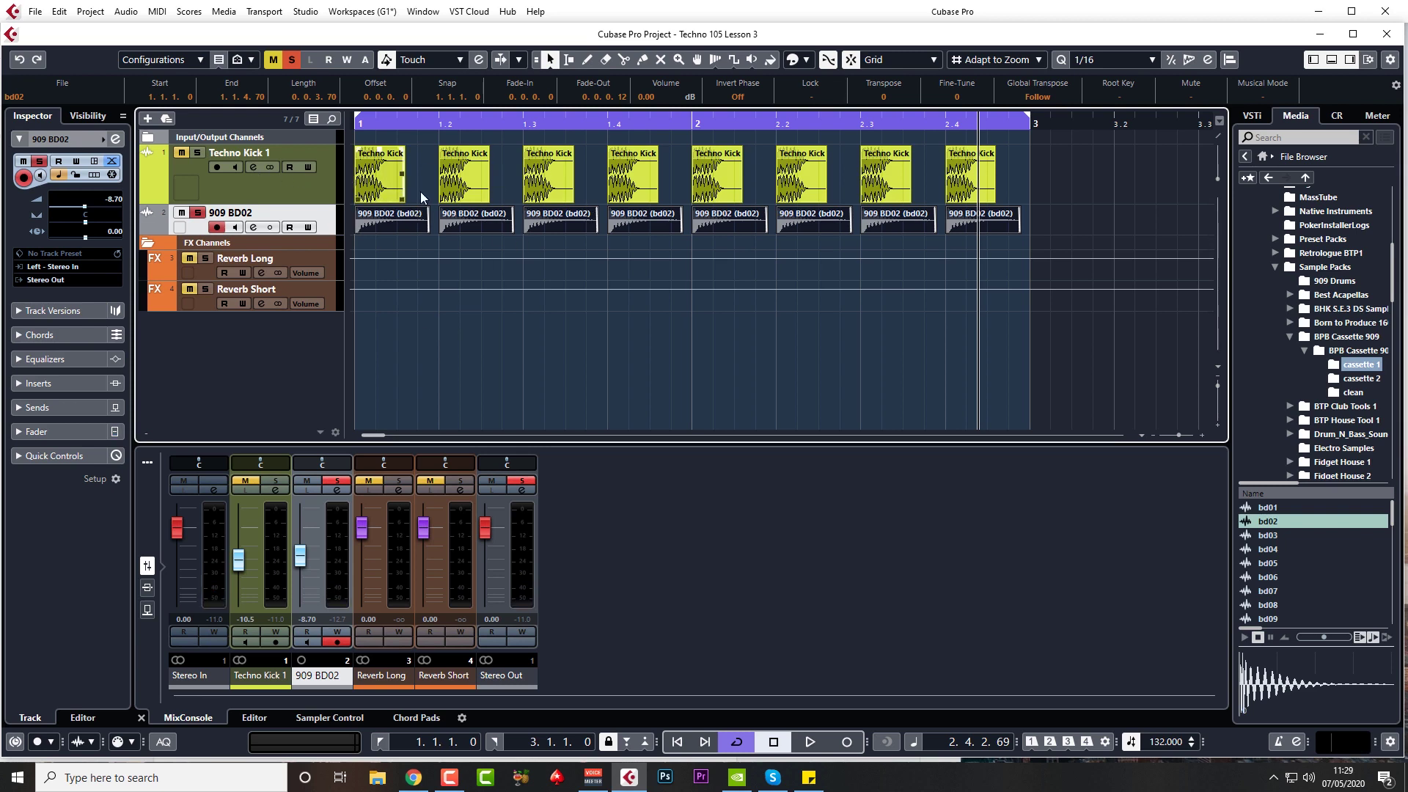
pyautogui.click(314, 190)
pyautogui.press('Down')
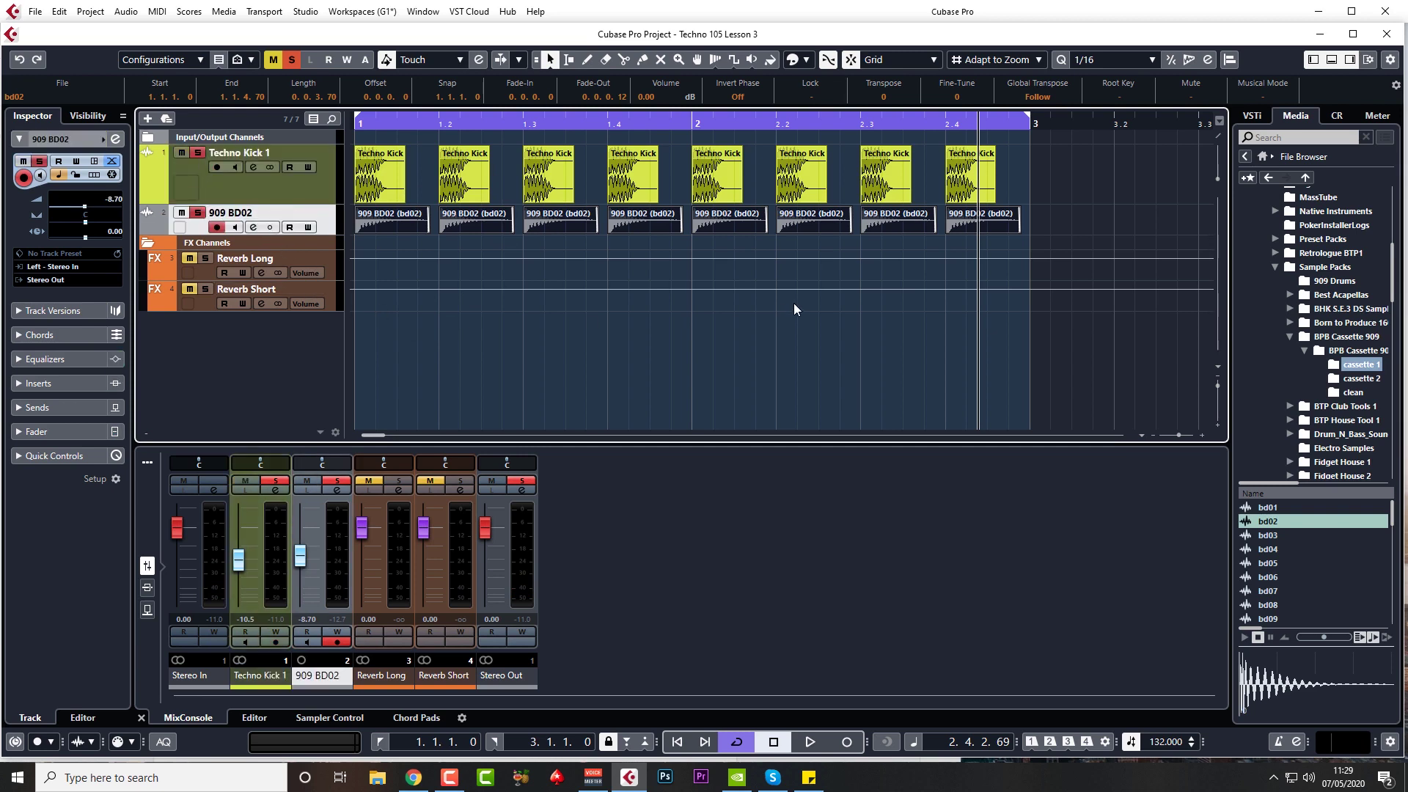
pyautogui.press('space')
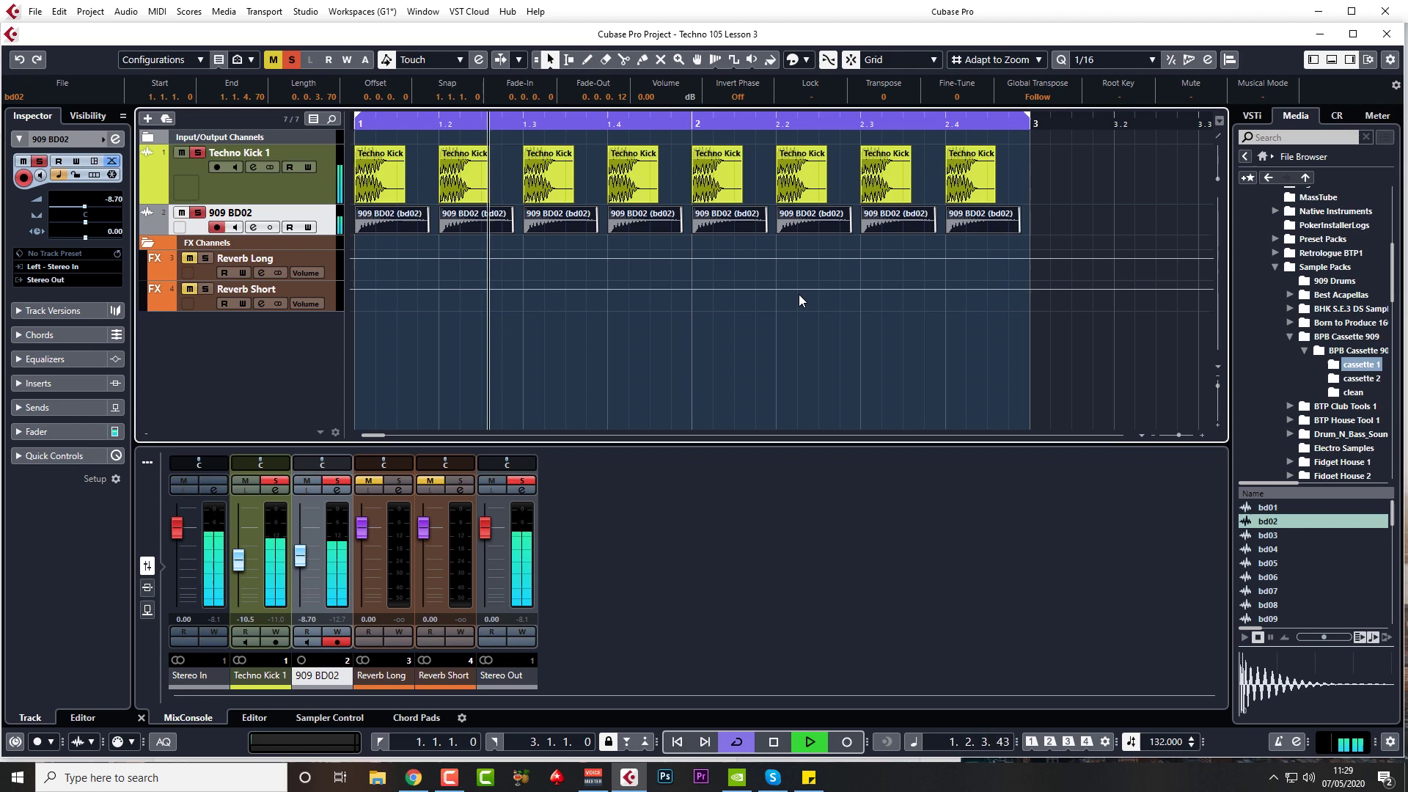
pyautogui.press('space')
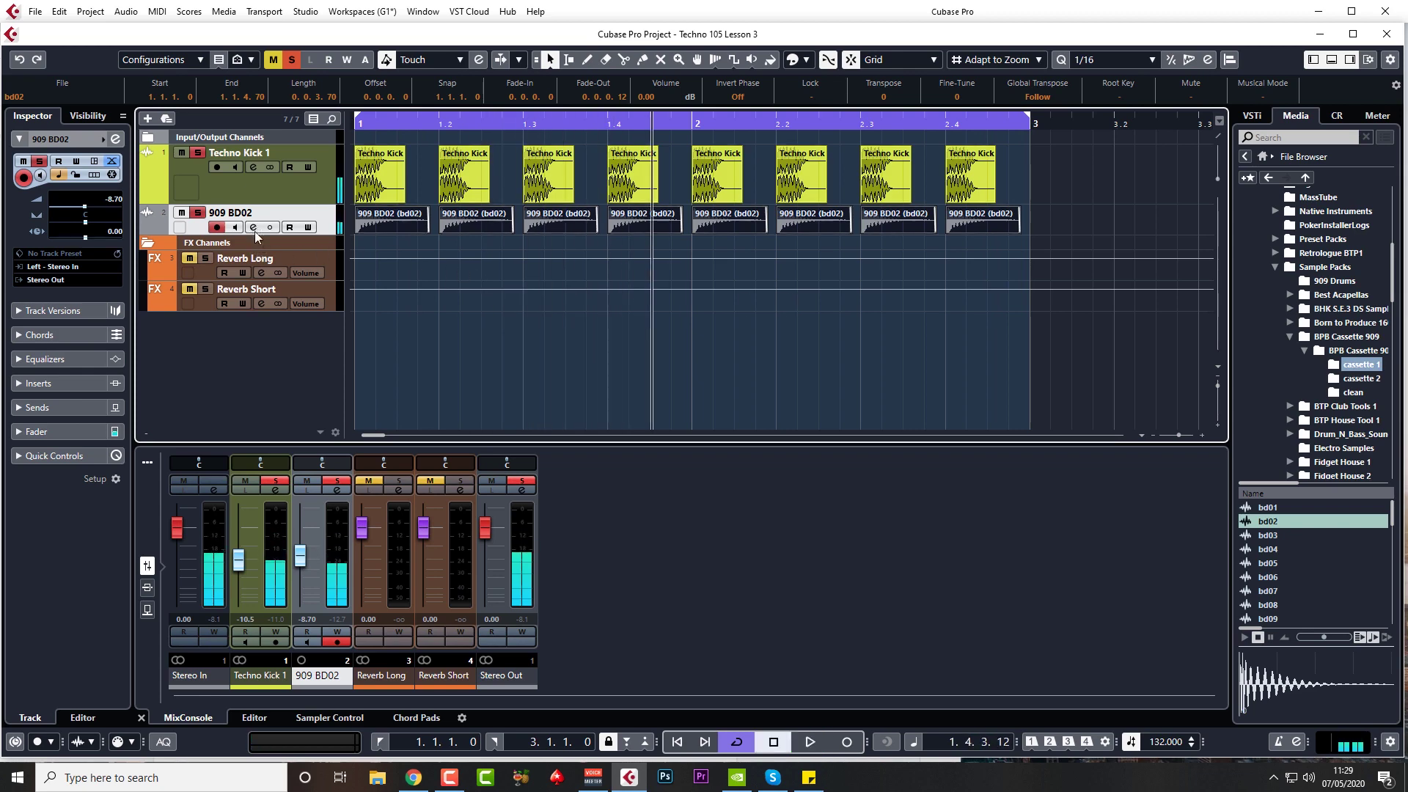
pyautogui.moveTo(321, 234); pyautogui.dragTo(322, 263)
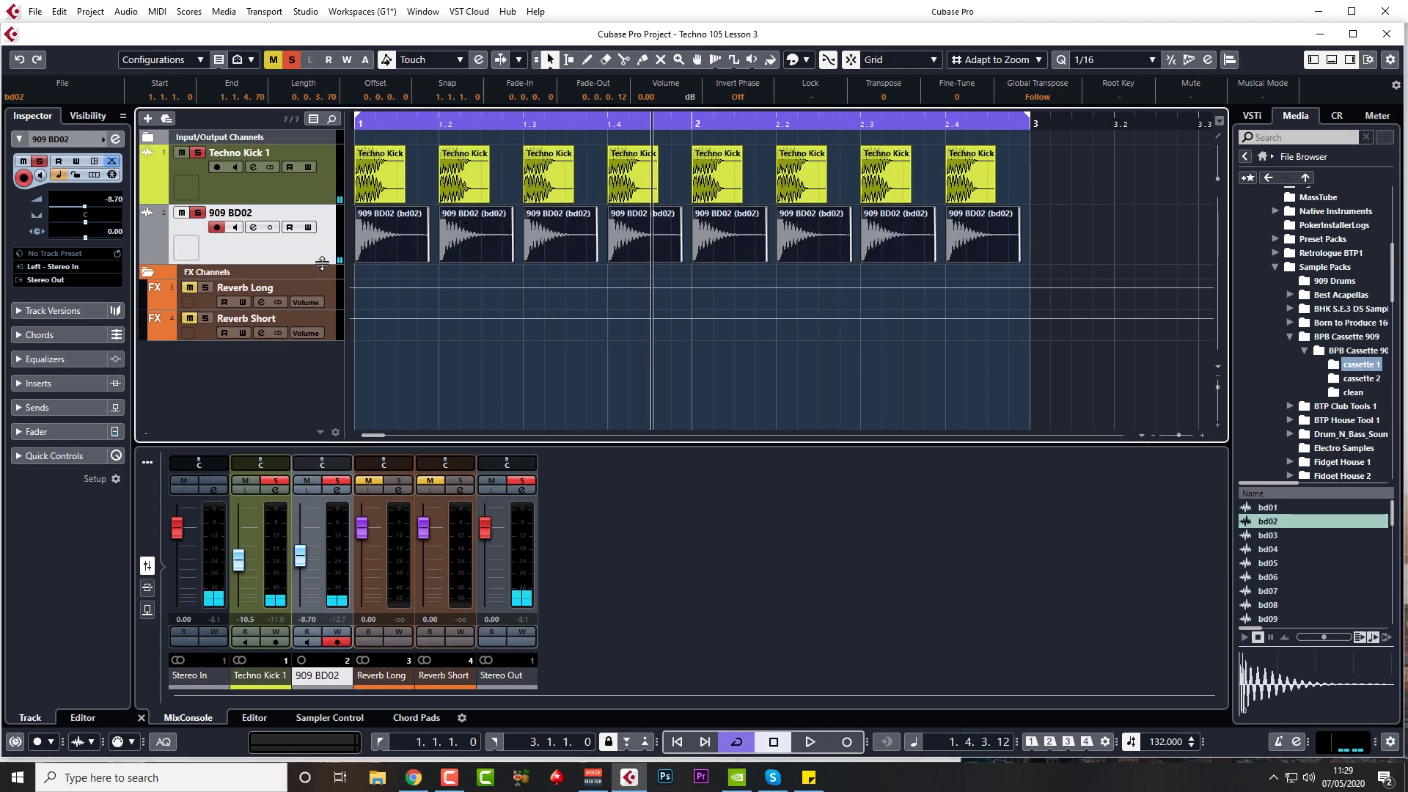
pyautogui.click(160, 236)
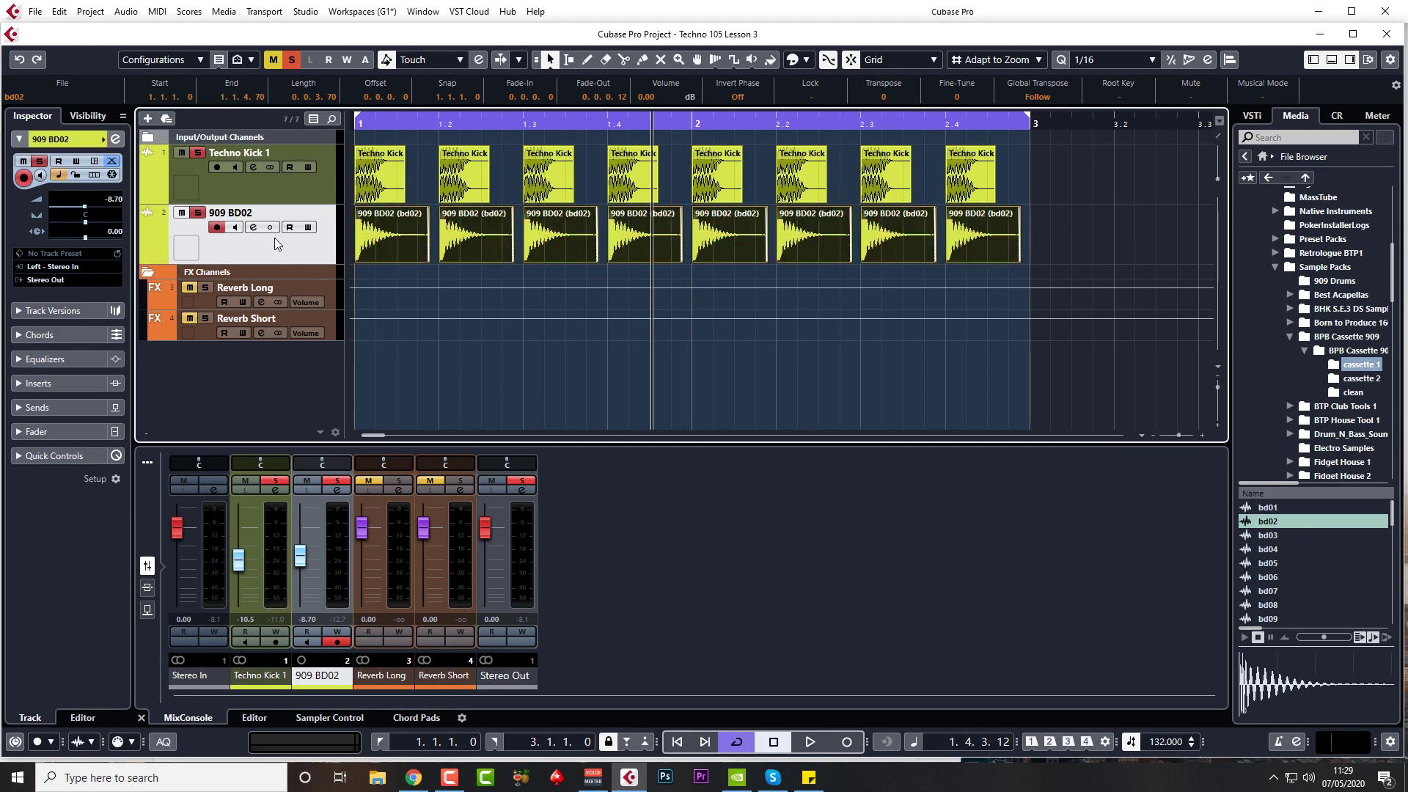
# - Enable 909 BD02's low EQ bands and dip band 2 about -21.8 dB at 51.5 Hz, comparing with Techno Kick 1
pyautogui.click(255, 228)
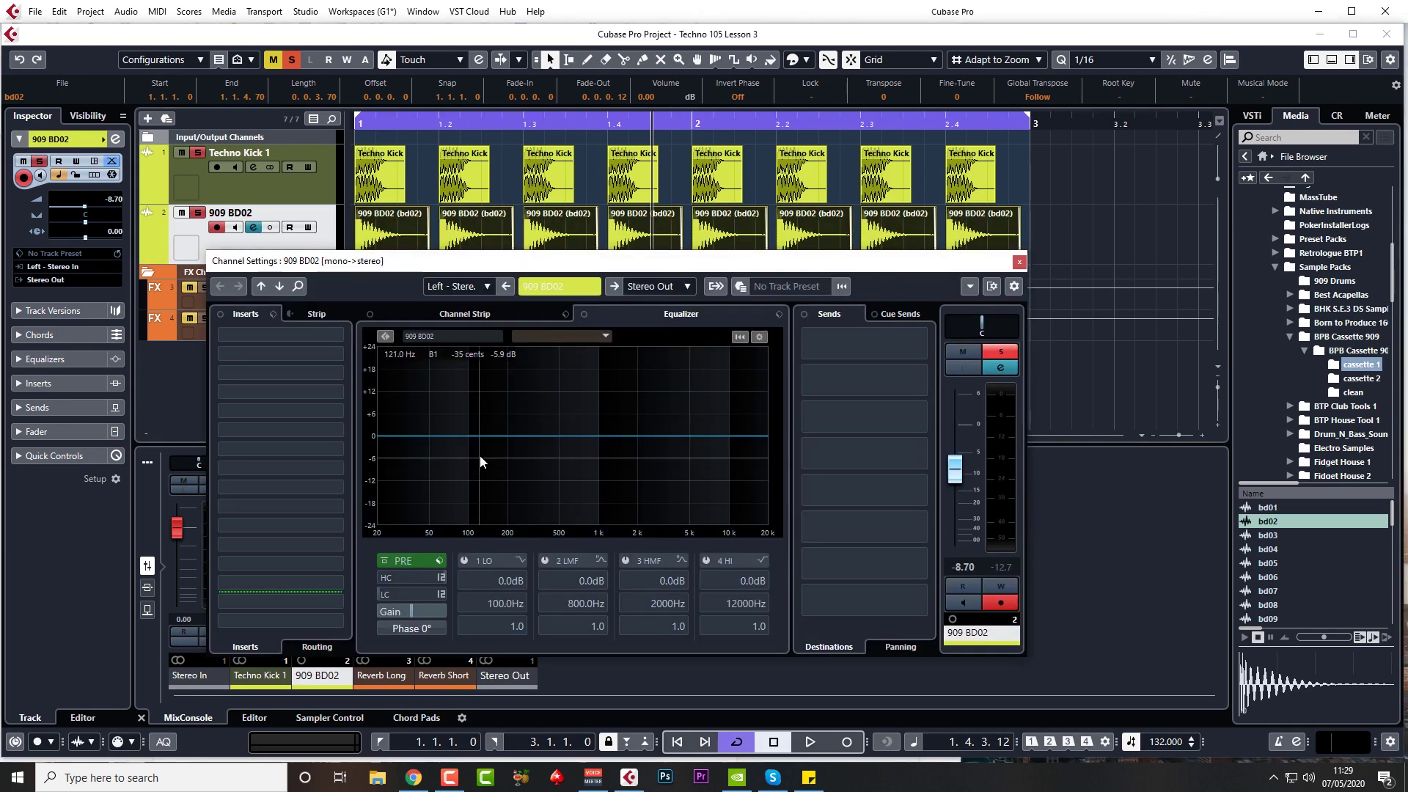
pyautogui.click(462, 442)
pyautogui.moveTo(449, 441); pyautogui.dragTo(453, 504)
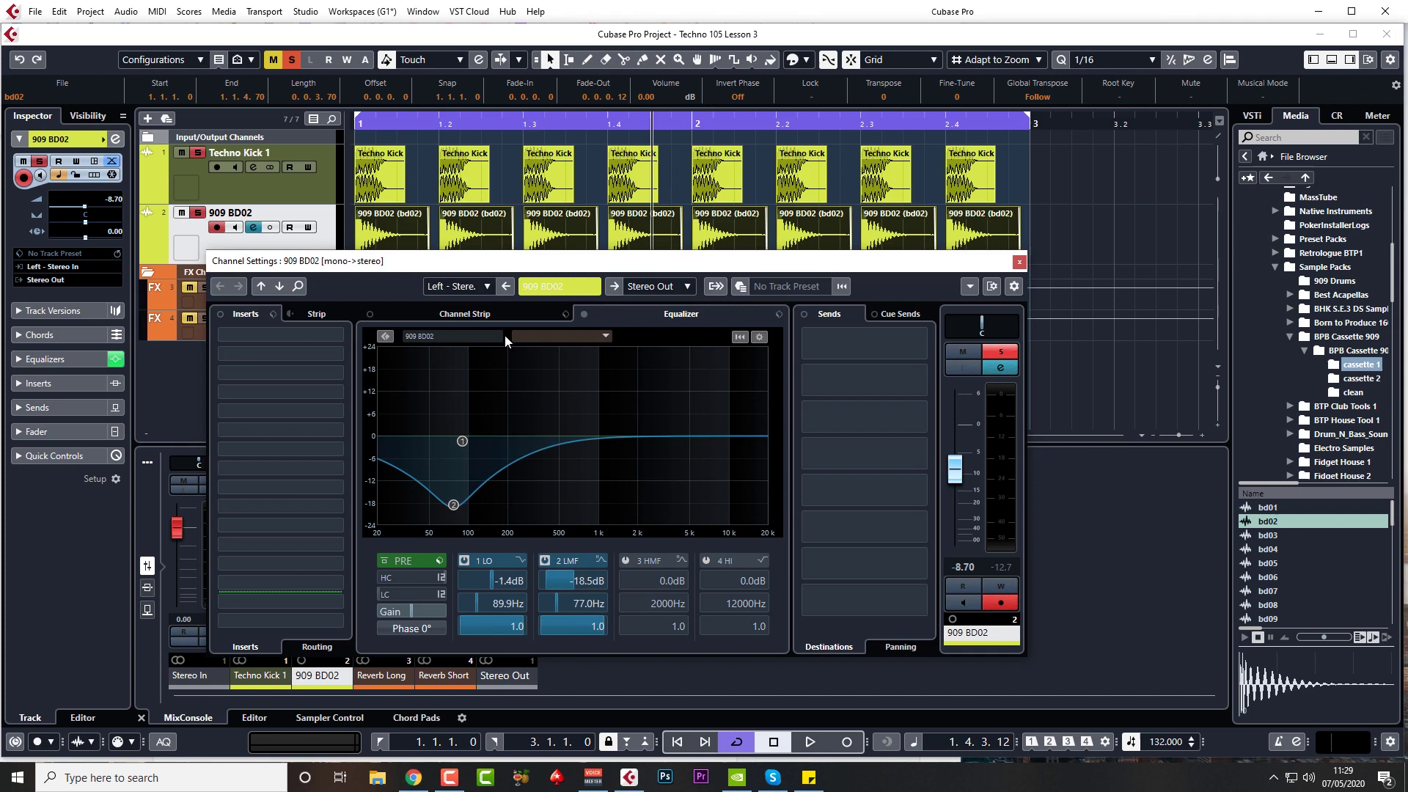
pyautogui.click(569, 335)
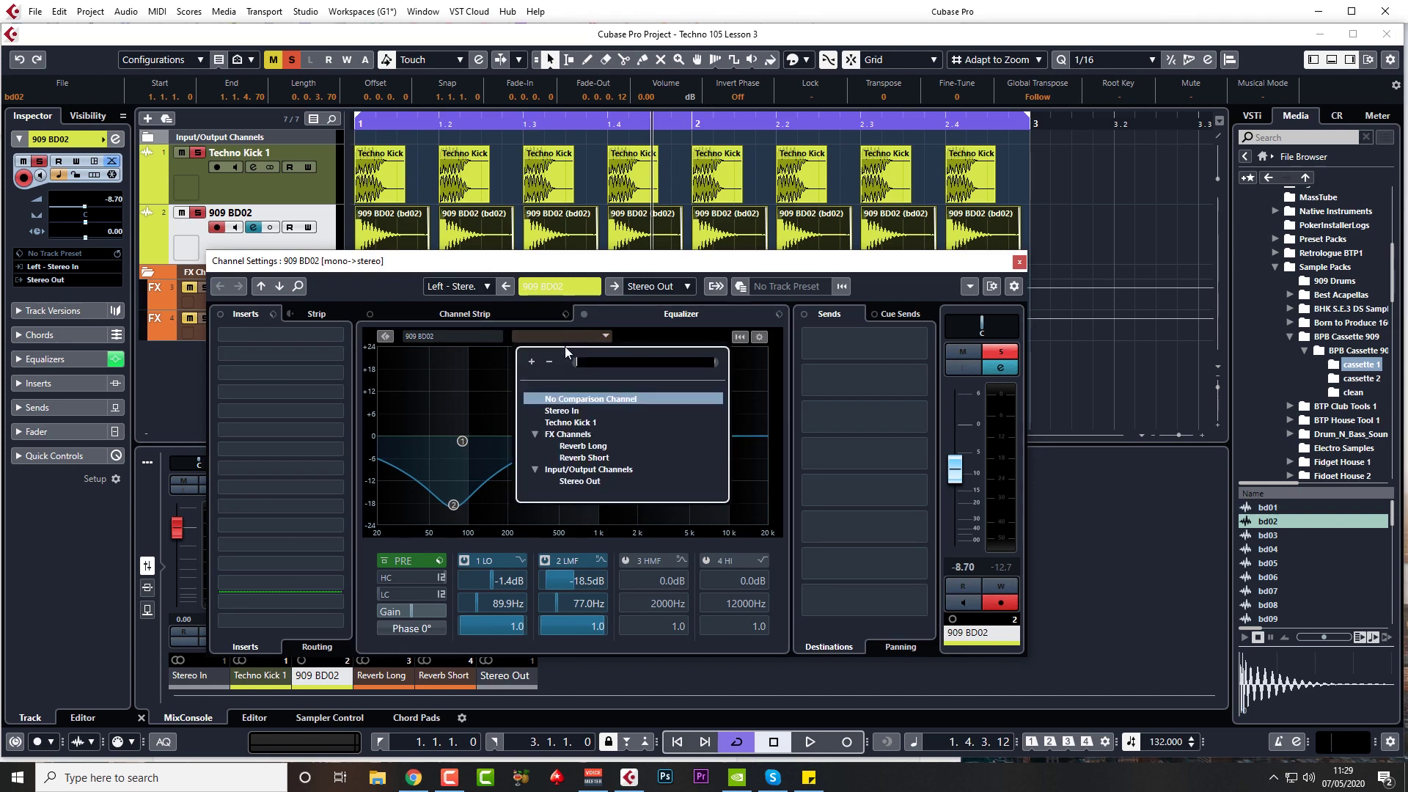
pyautogui.click(580, 423)
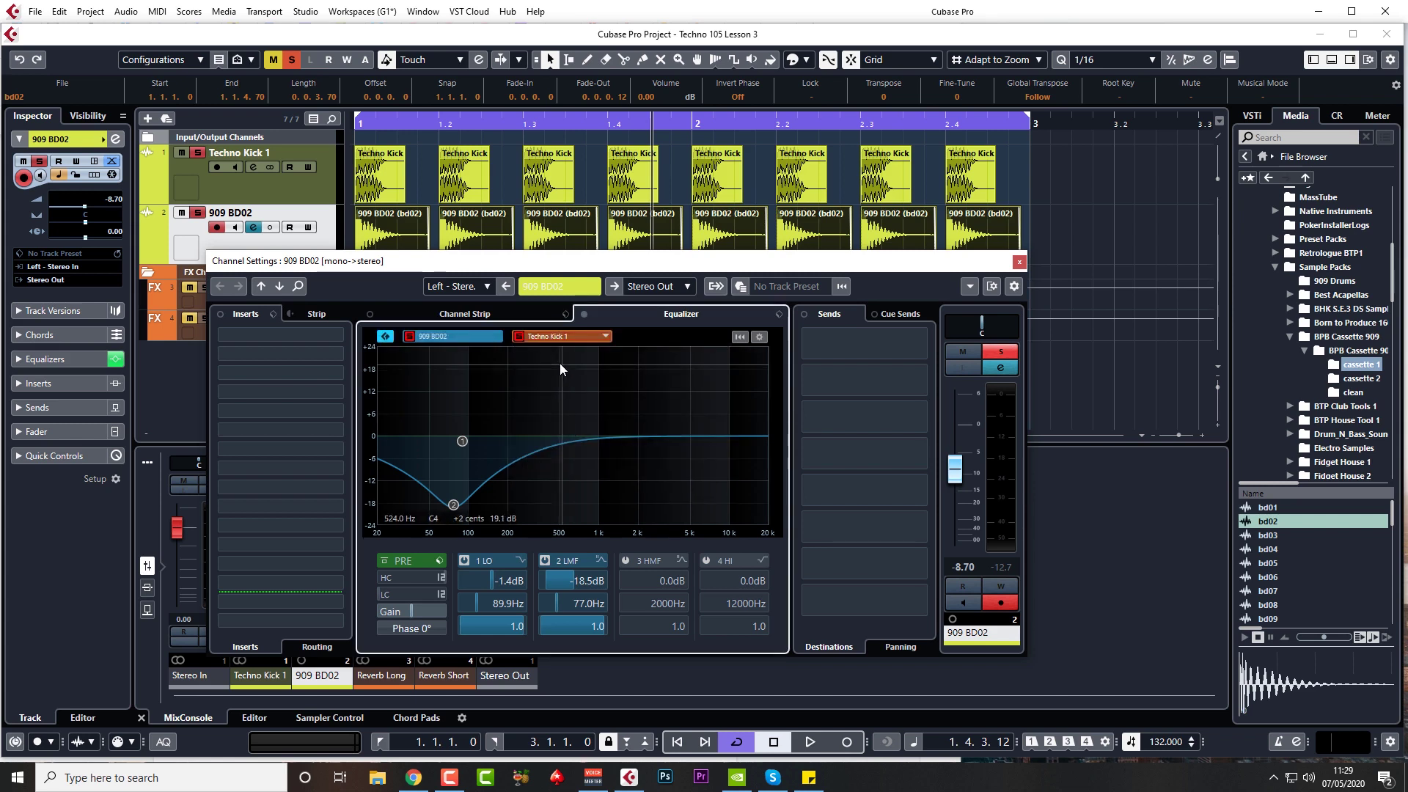
pyautogui.press('space')
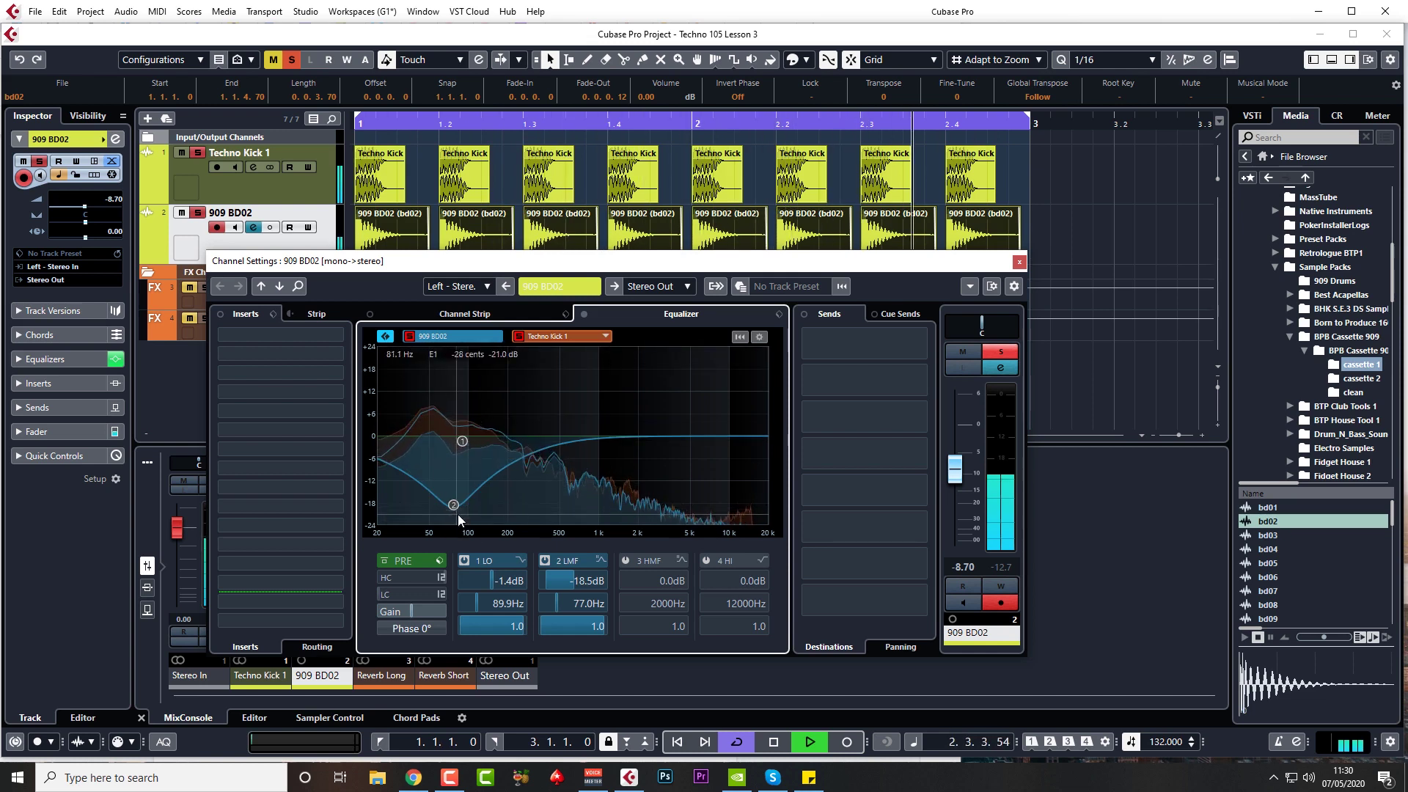
pyautogui.moveTo(453, 504); pyautogui.dragTo(431, 518)
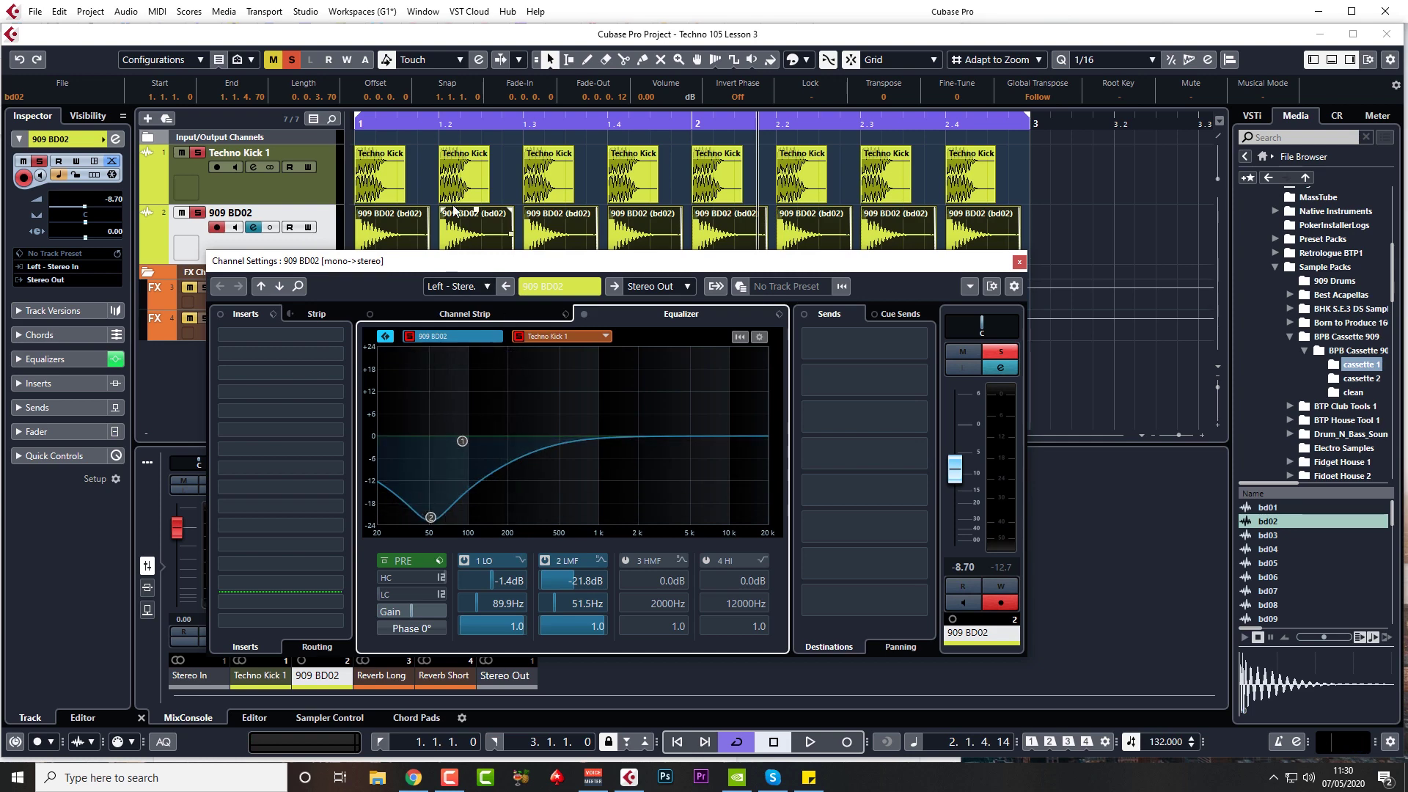
pyautogui.click(323, 191)
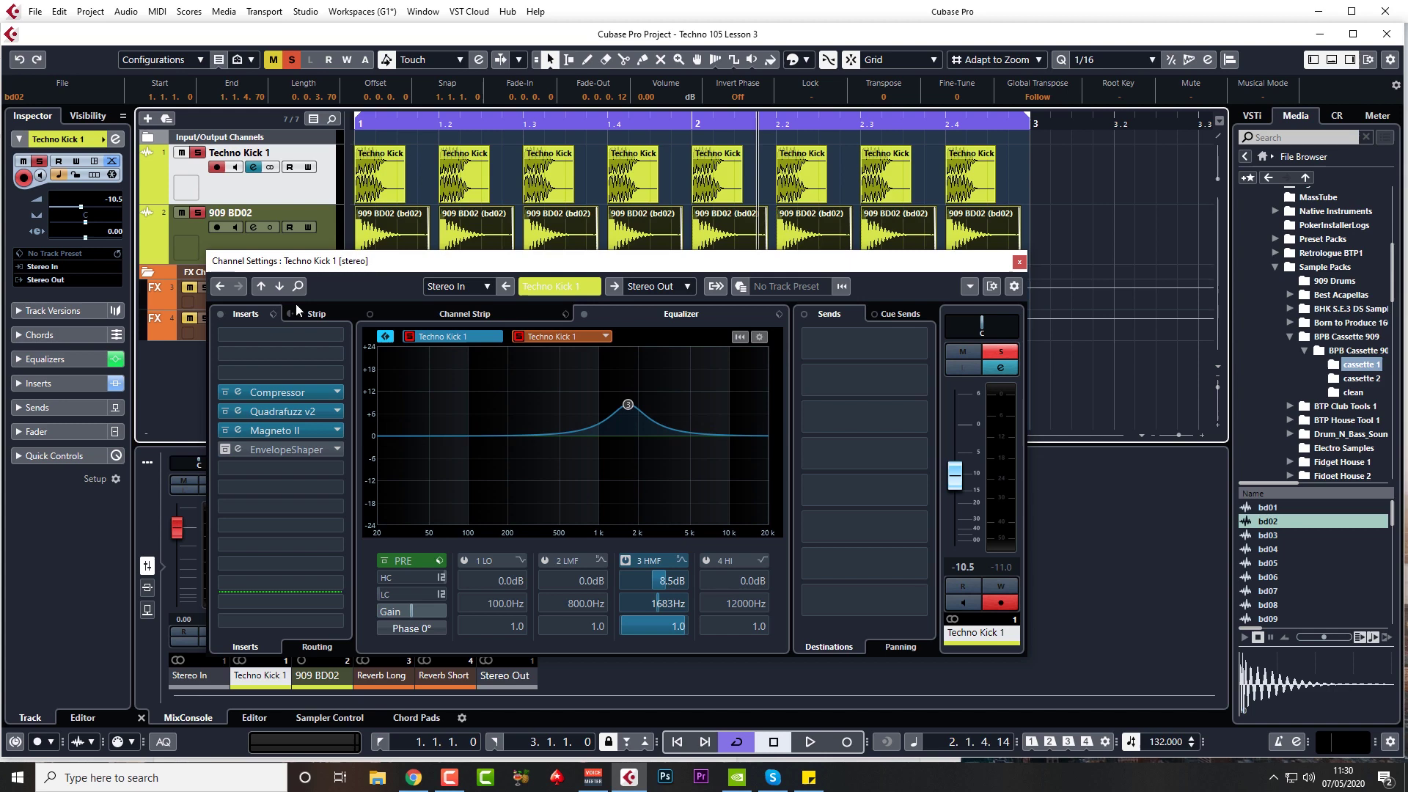
# - Set 909 BD02's EQ to -22.2 dB at 50.8 Hz plus a 15 dB boost at 1422 Hz
pyautogui.click(276, 288)
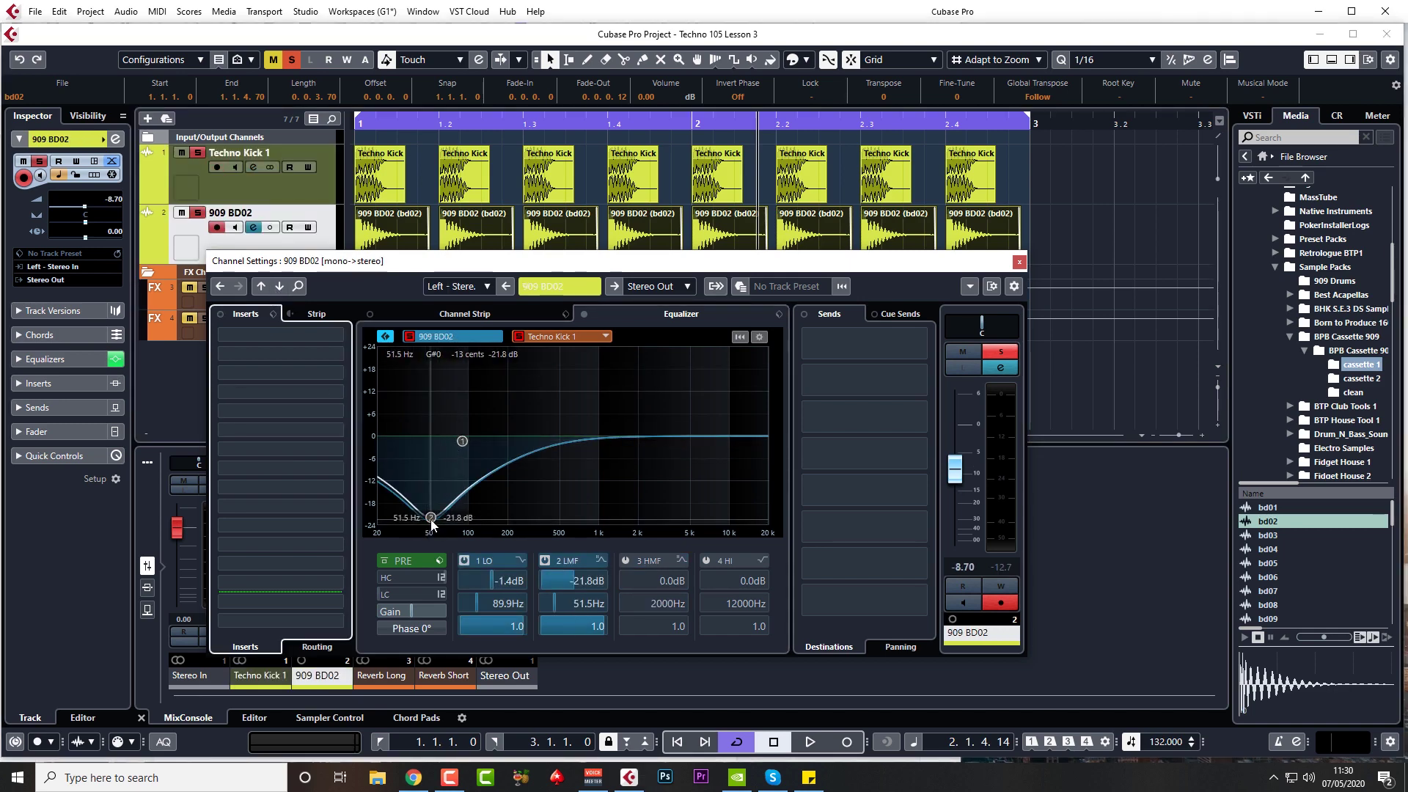
pyautogui.moveTo(432, 517); pyautogui.dragTo(429, 519)
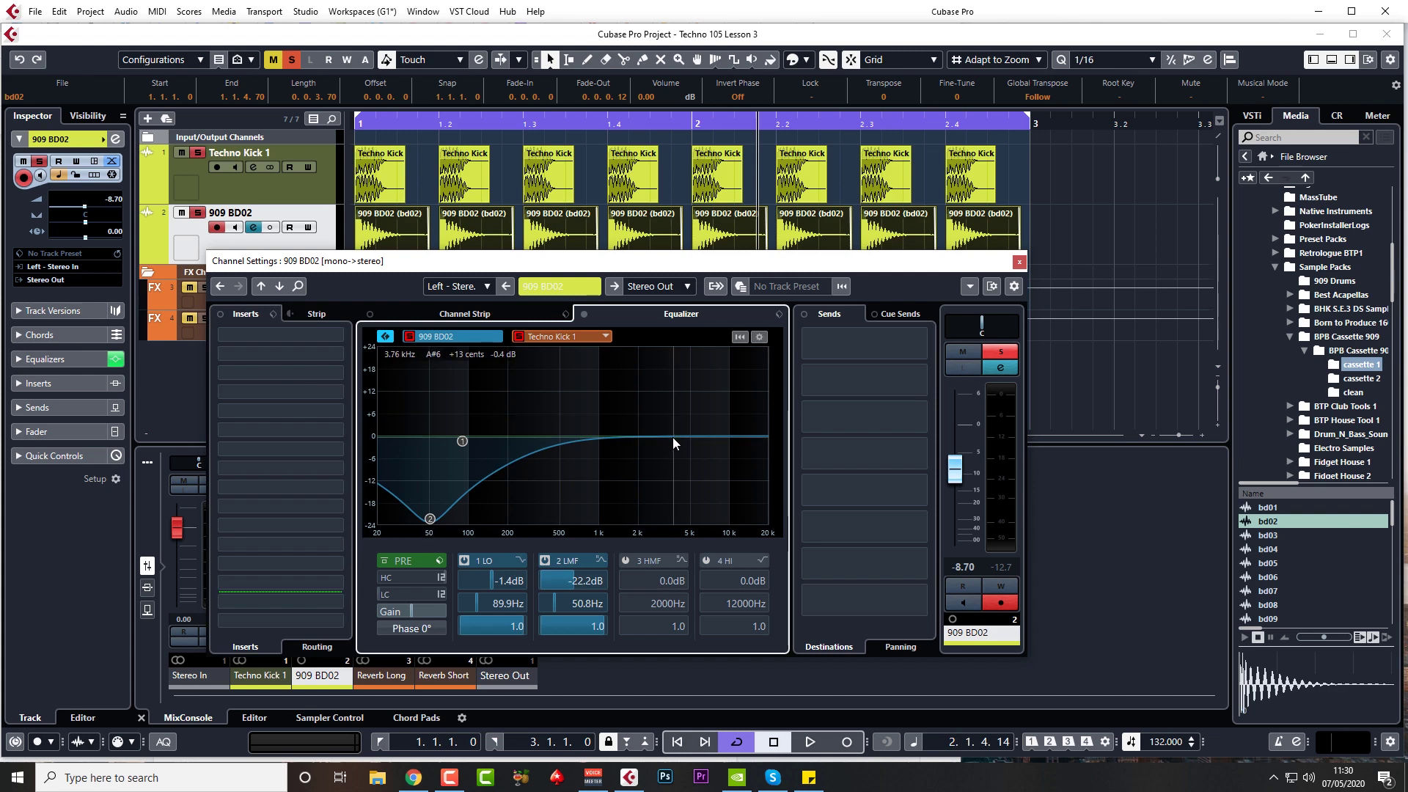
pyautogui.press('space')
pyautogui.moveTo(656, 437); pyautogui.dragTo(619, 385)
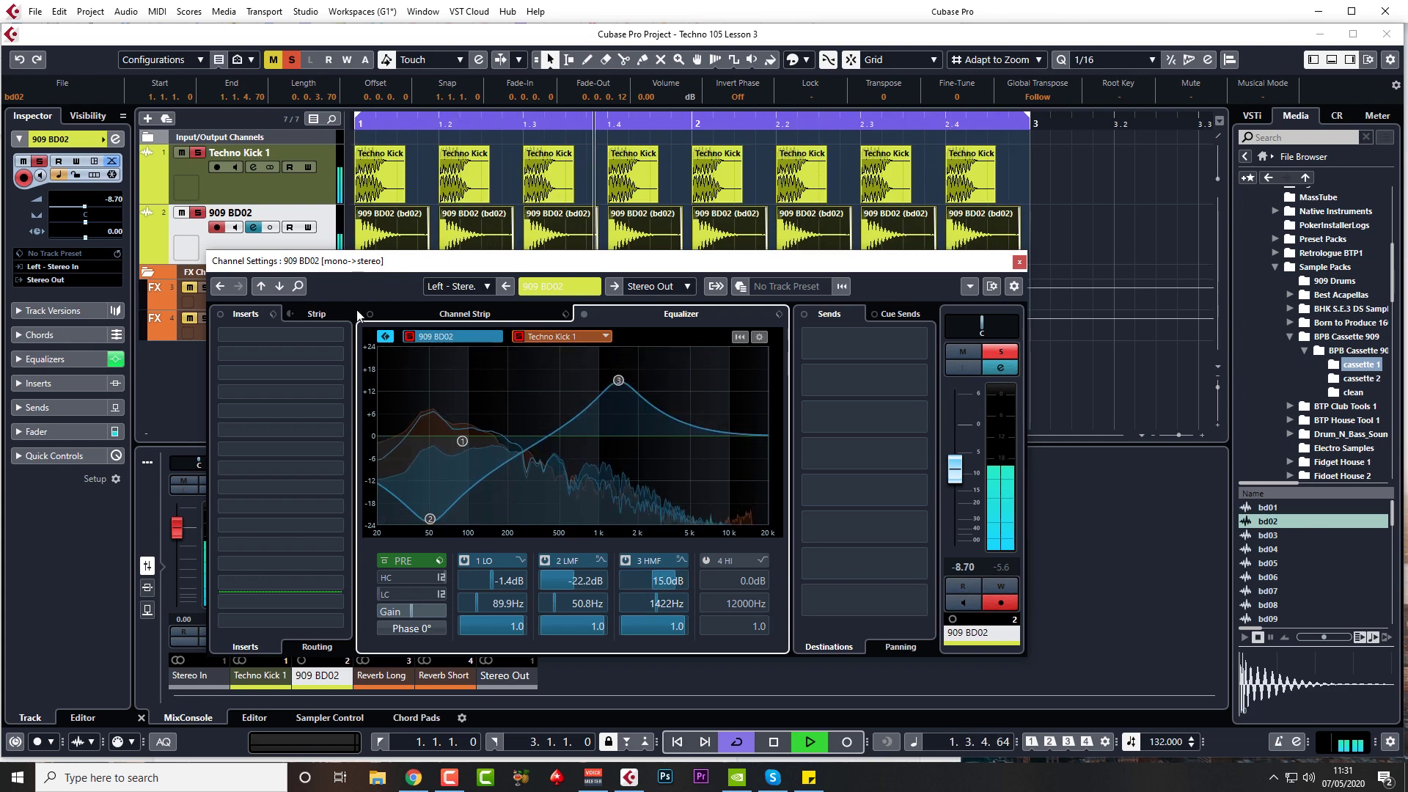
pyautogui.press('space')
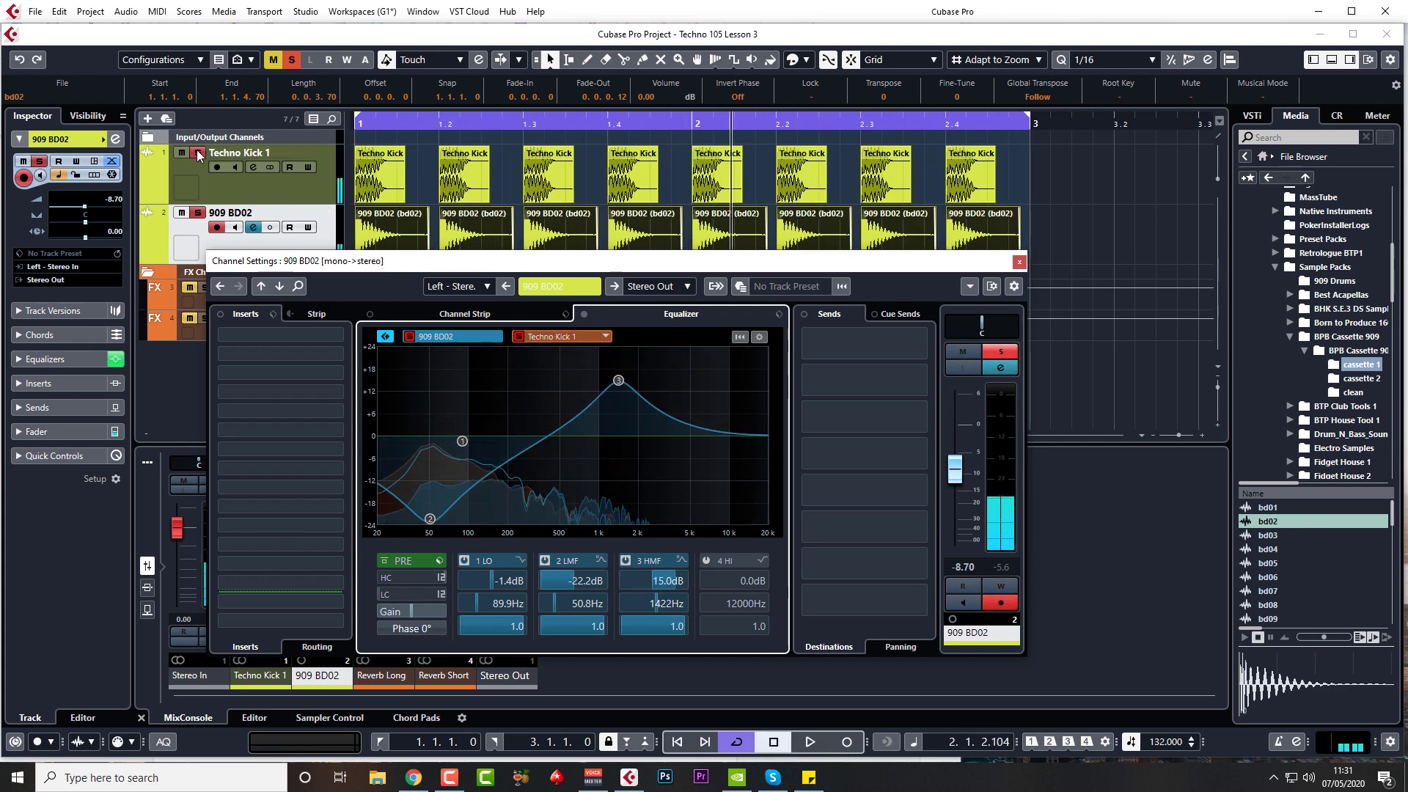
pyautogui.press('space')
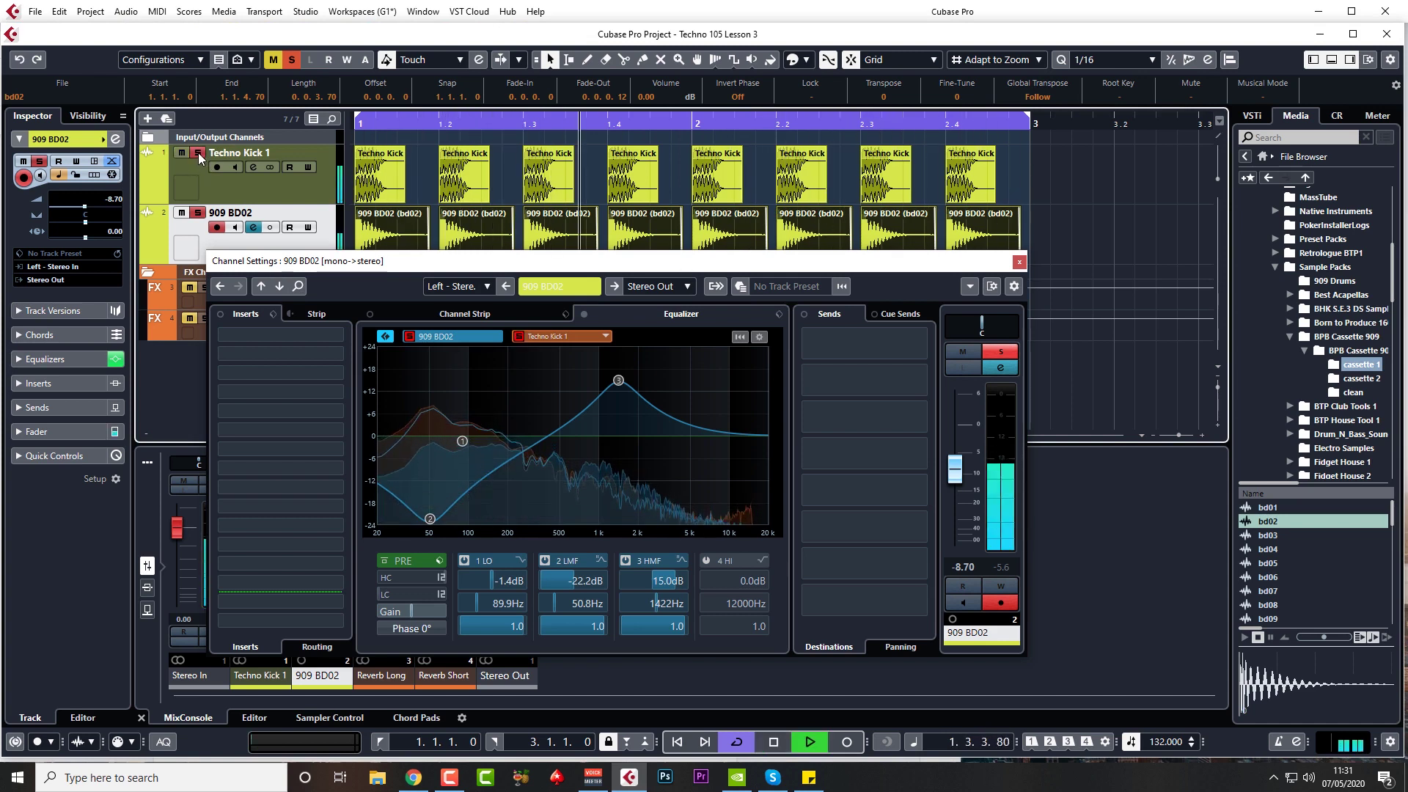
pyautogui.press('space')
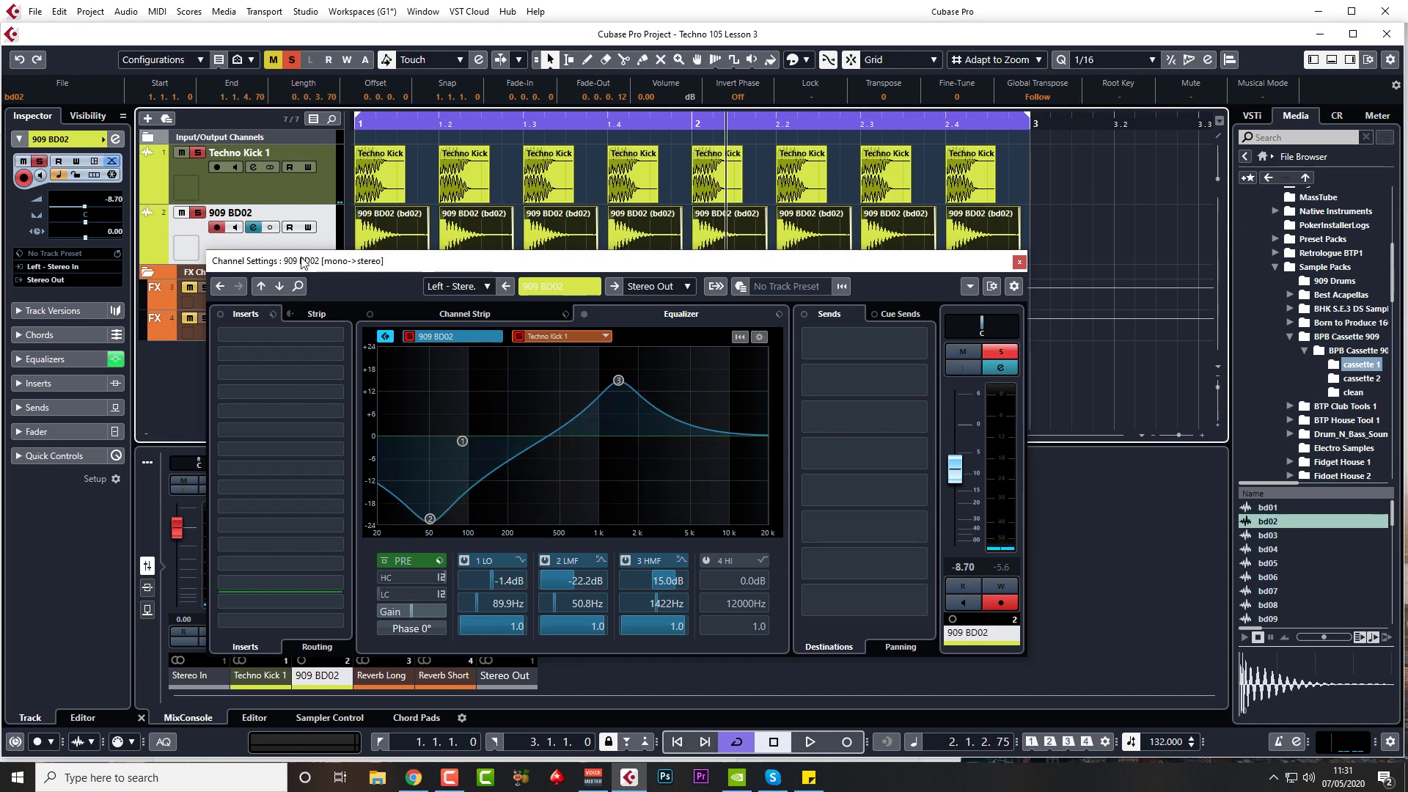
pyautogui.moveTo(503, 265); pyautogui.dragTo(537, 268)
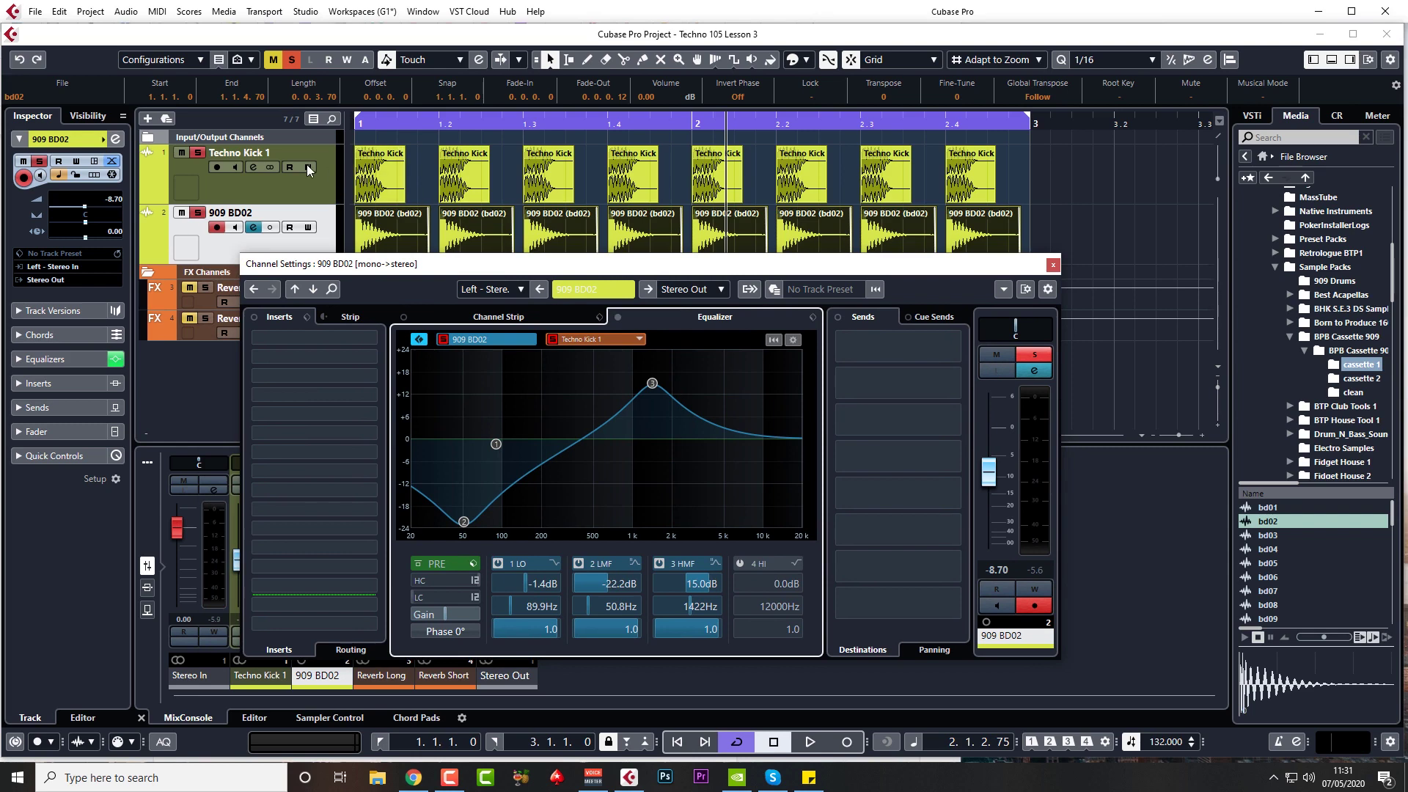
# - Insert Quadrafuzz v2, setting band 2 to DIST with lowered drive and band 1 to TAPE
pyautogui.click(337, 433)
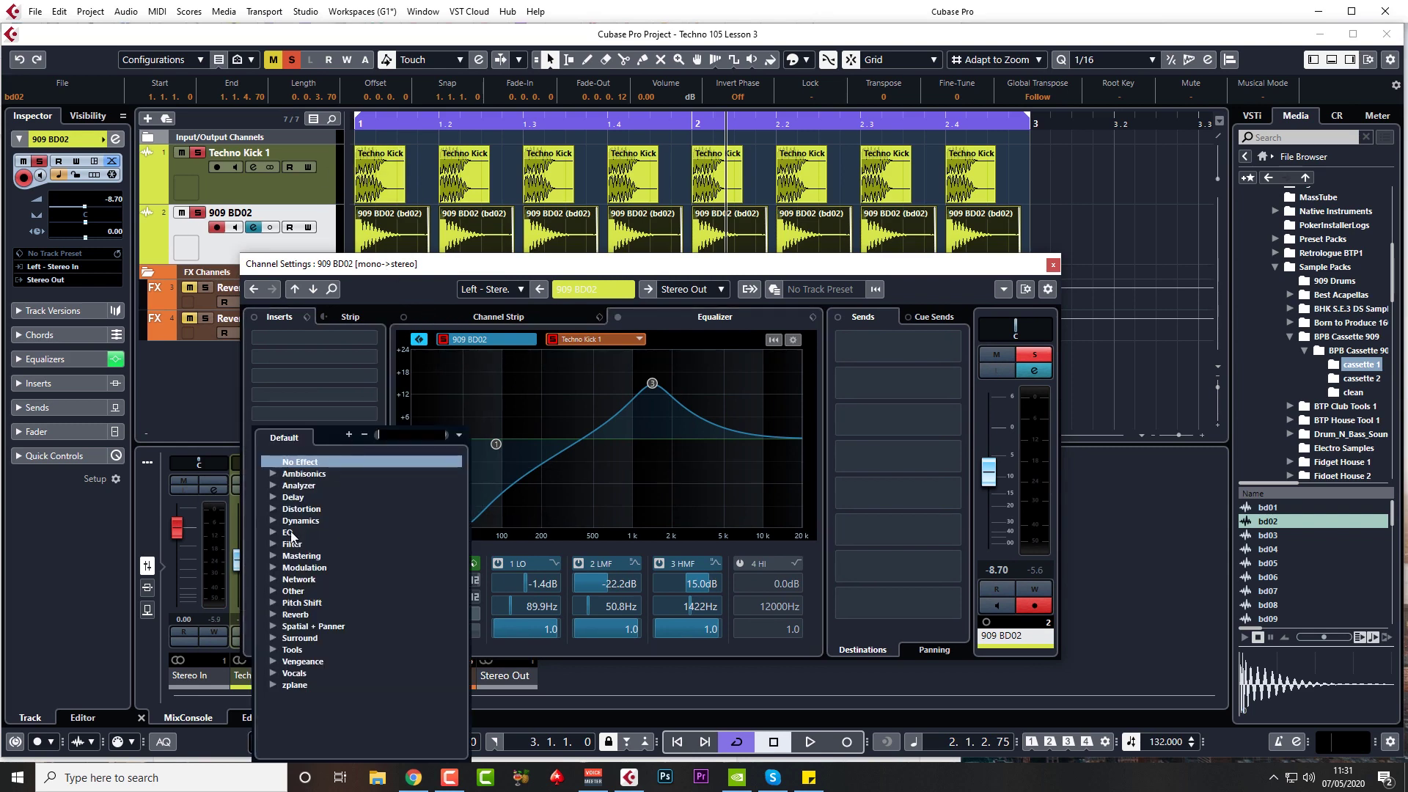
pyautogui.click(271, 508)
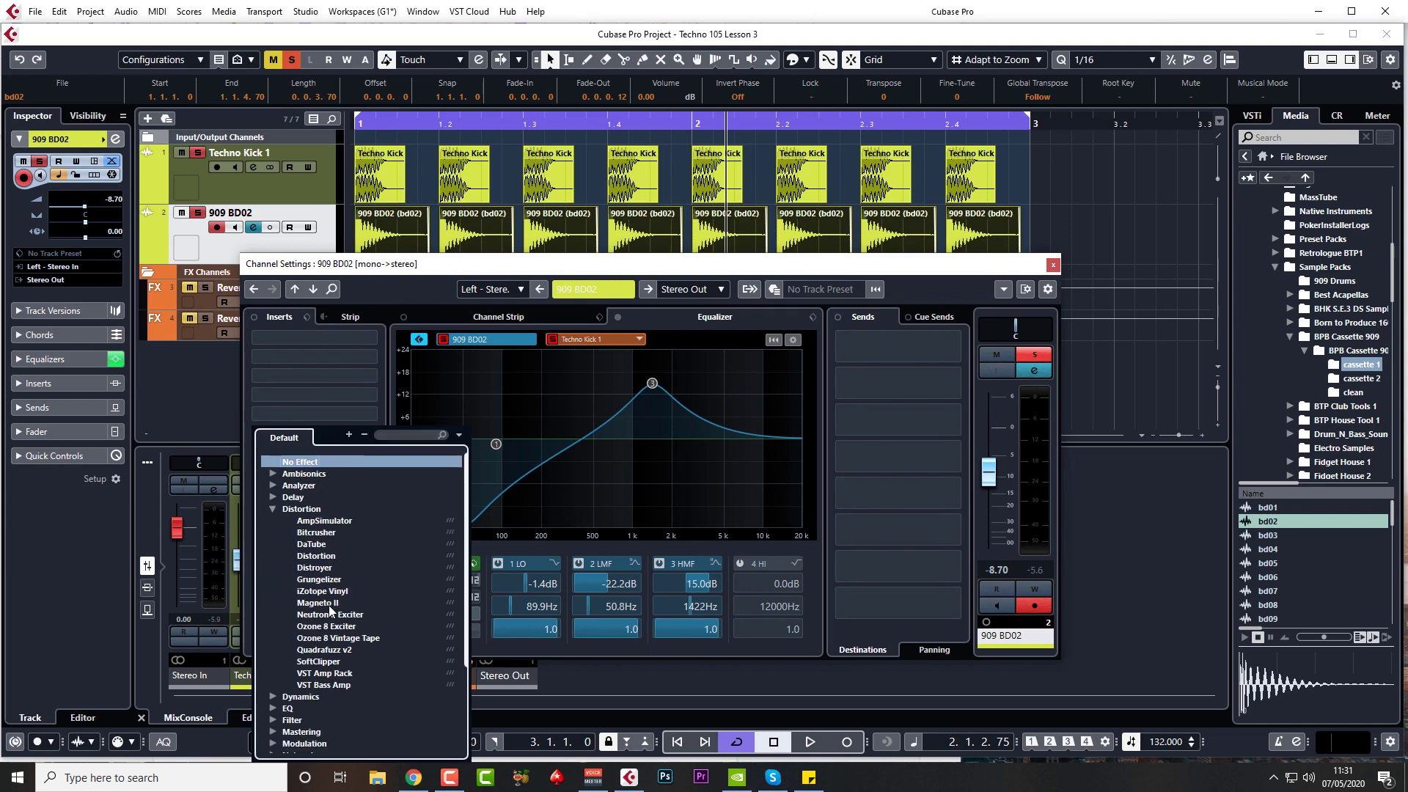
pyautogui.click(324, 649)
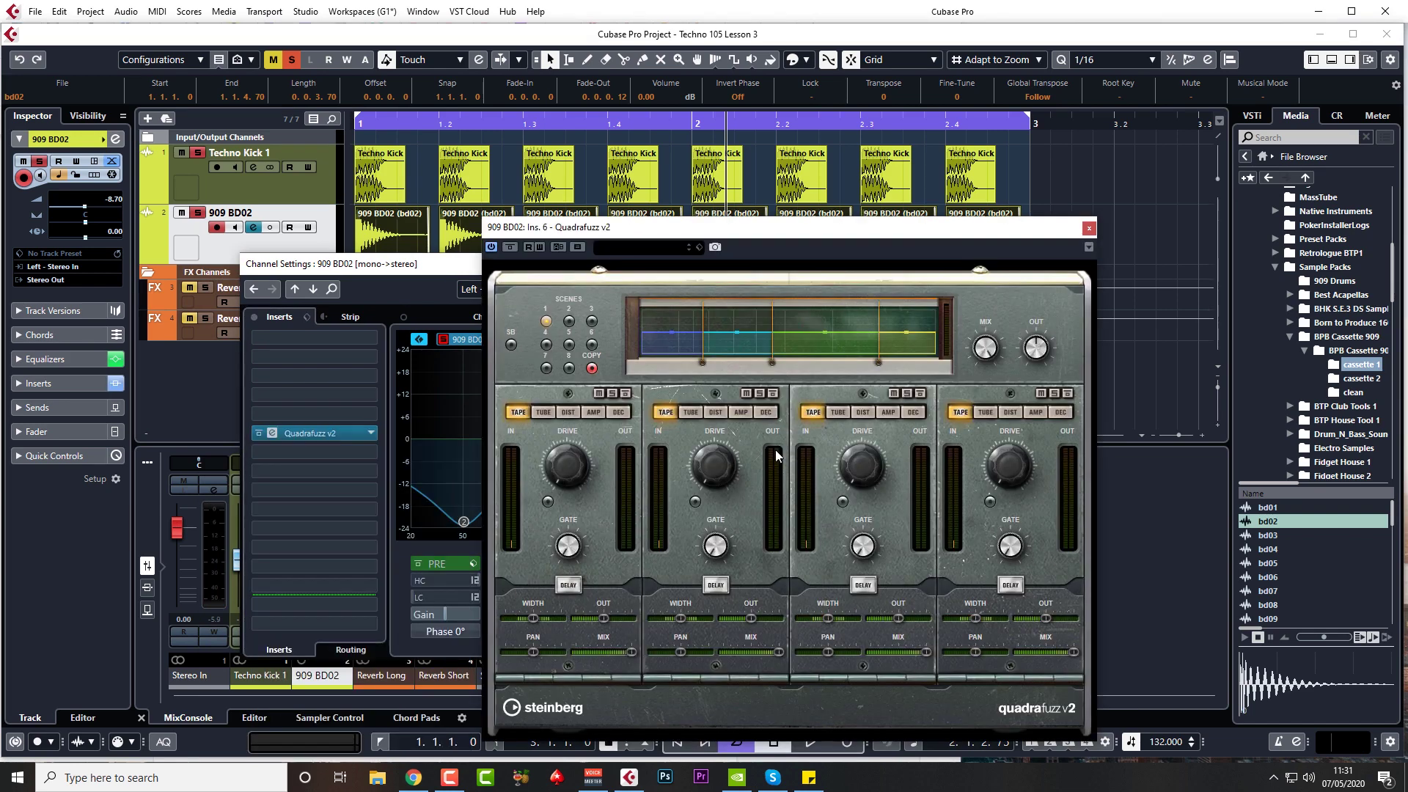
pyautogui.click(715, 411)
pyautogui.press('space')
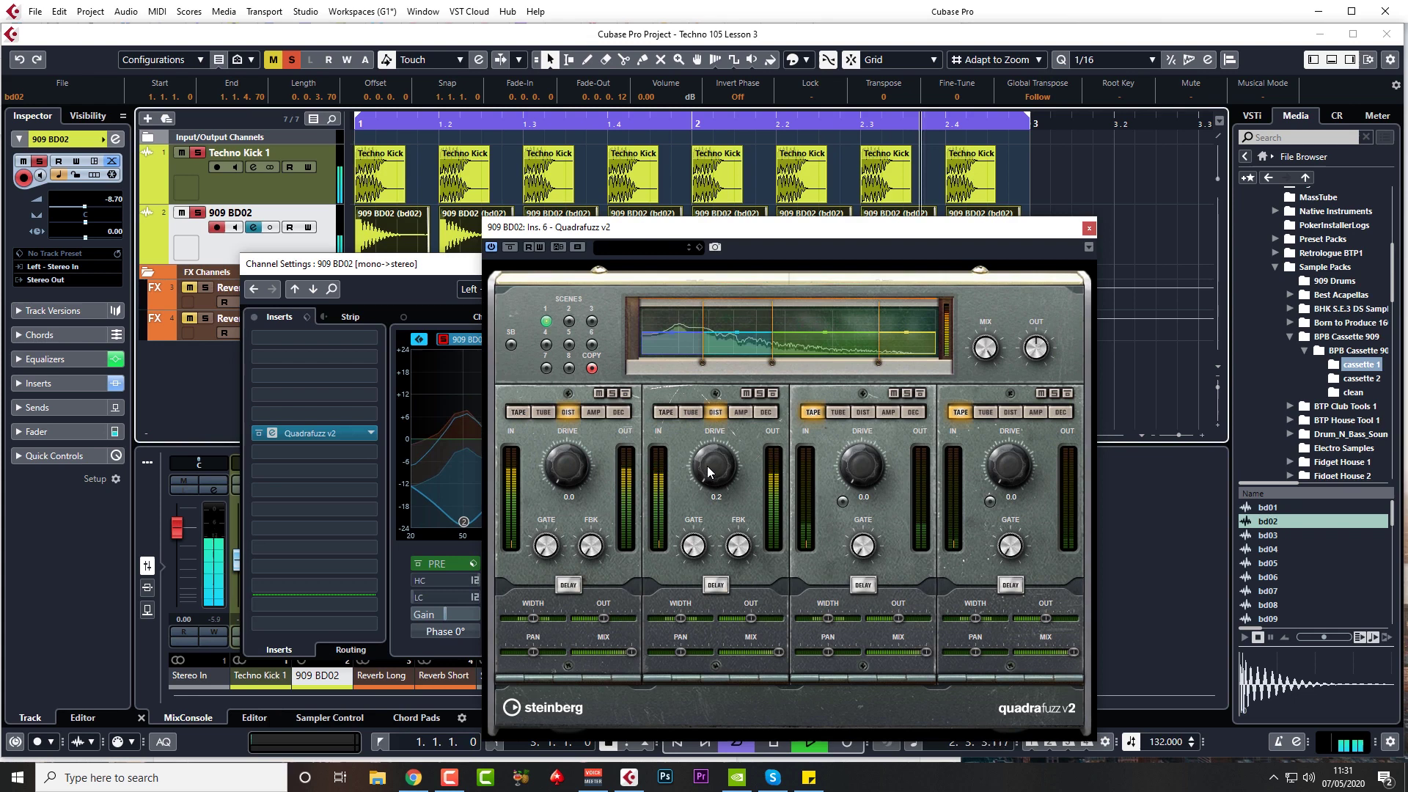
pyautogui.moveTo(707, 465); pyautogui.dragTo(686, 456)
pyautogui.click(518, 411)
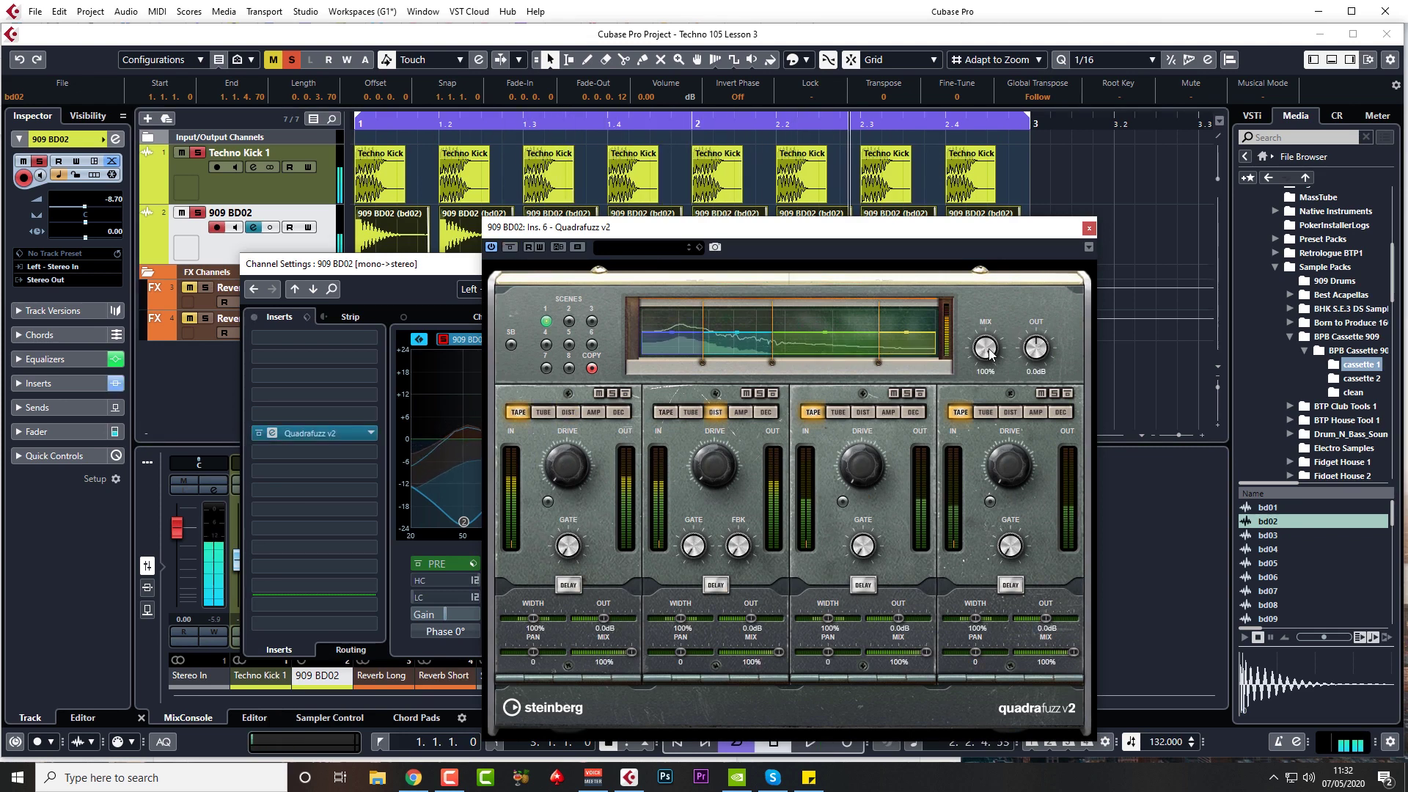
# - Close the effect windows and balance the 909 BD02 fader to about -11.3 dB under Techno Kick 1
pyautogui.click(1090, 228)
pyautogui.press('space')
pyautogui.press('e')
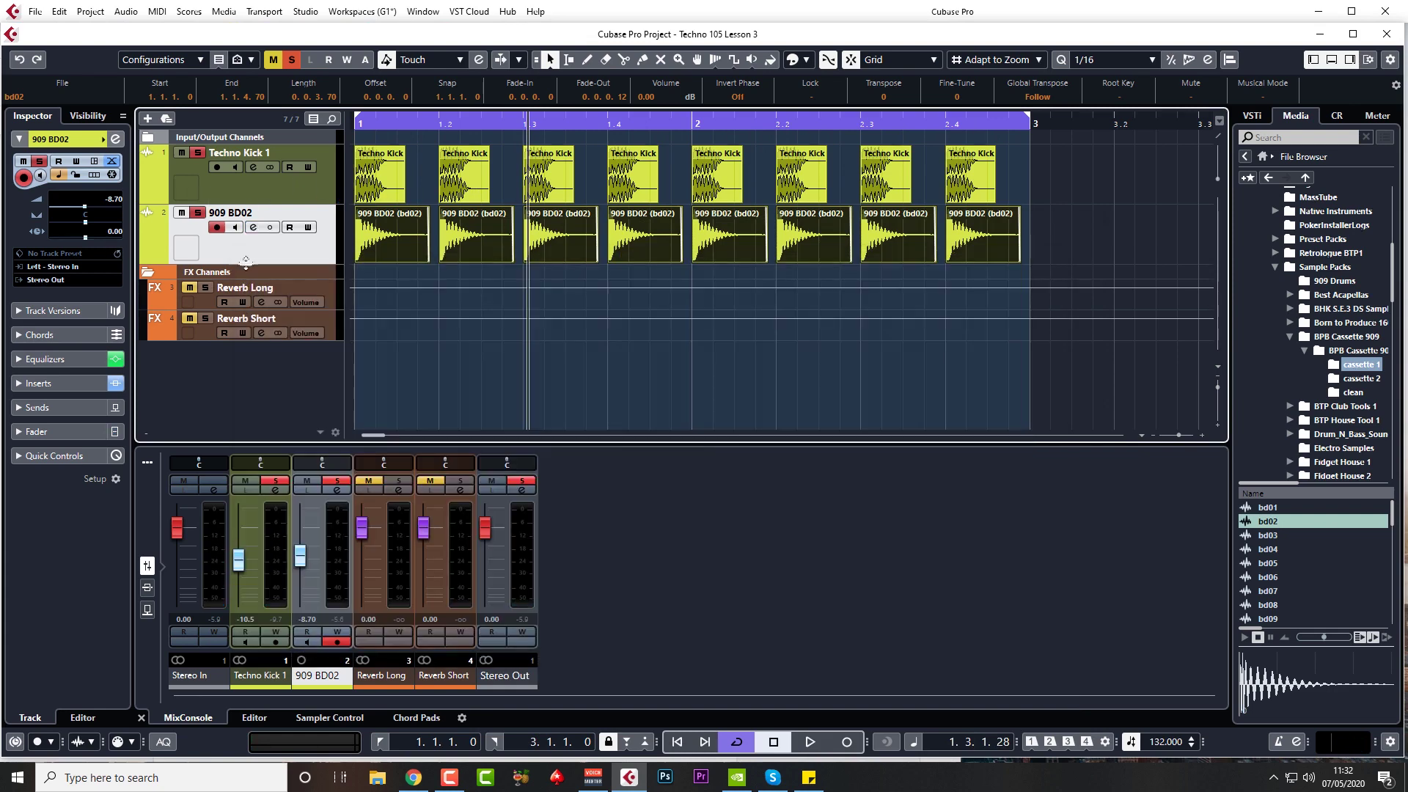
pyautogui.press('space')
pyautogui.moveTo(114, 207); pyautogui.dragTo(115, 314)
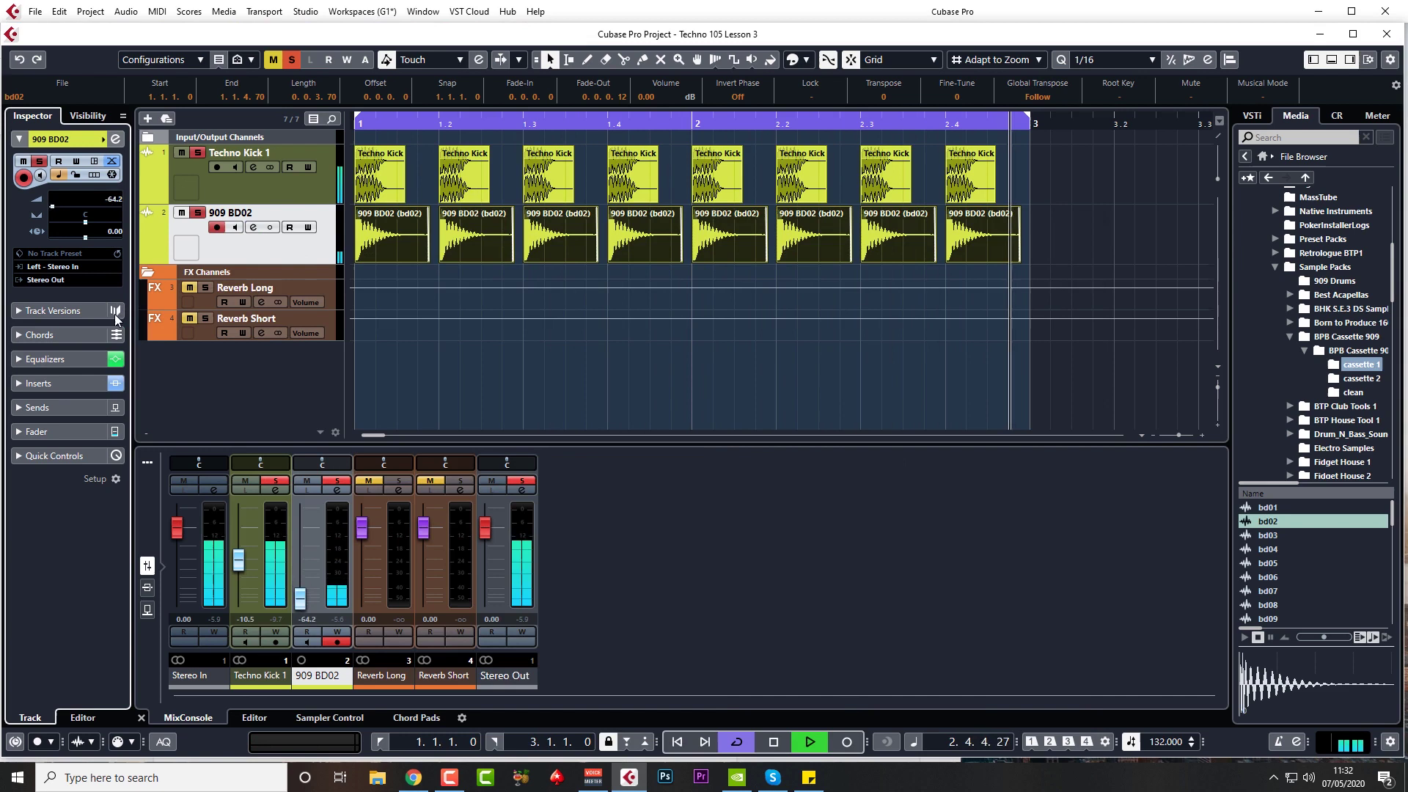
pyautogui.moveTo(90, 183); pyautogui.dragTo(133, 126)
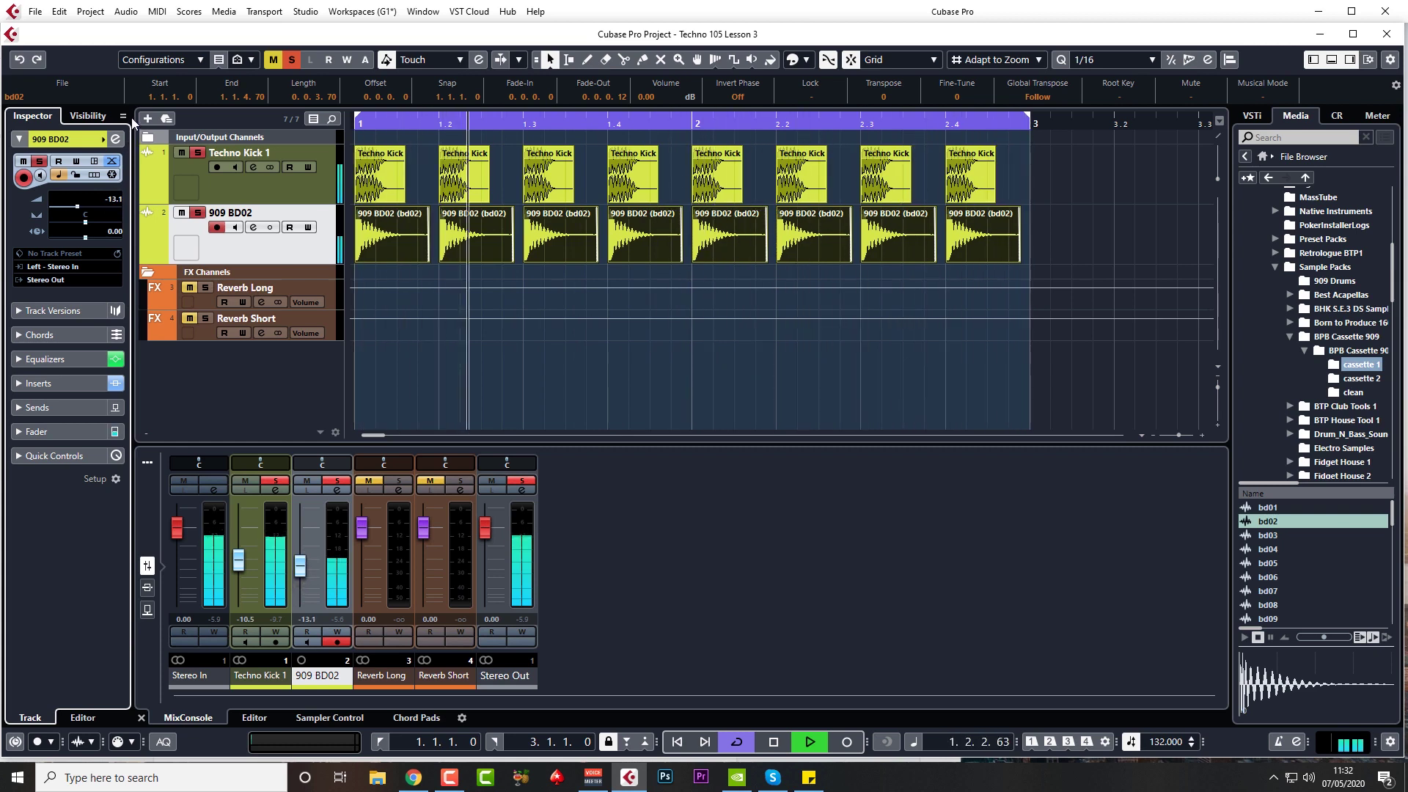
pyautogui.press('space')
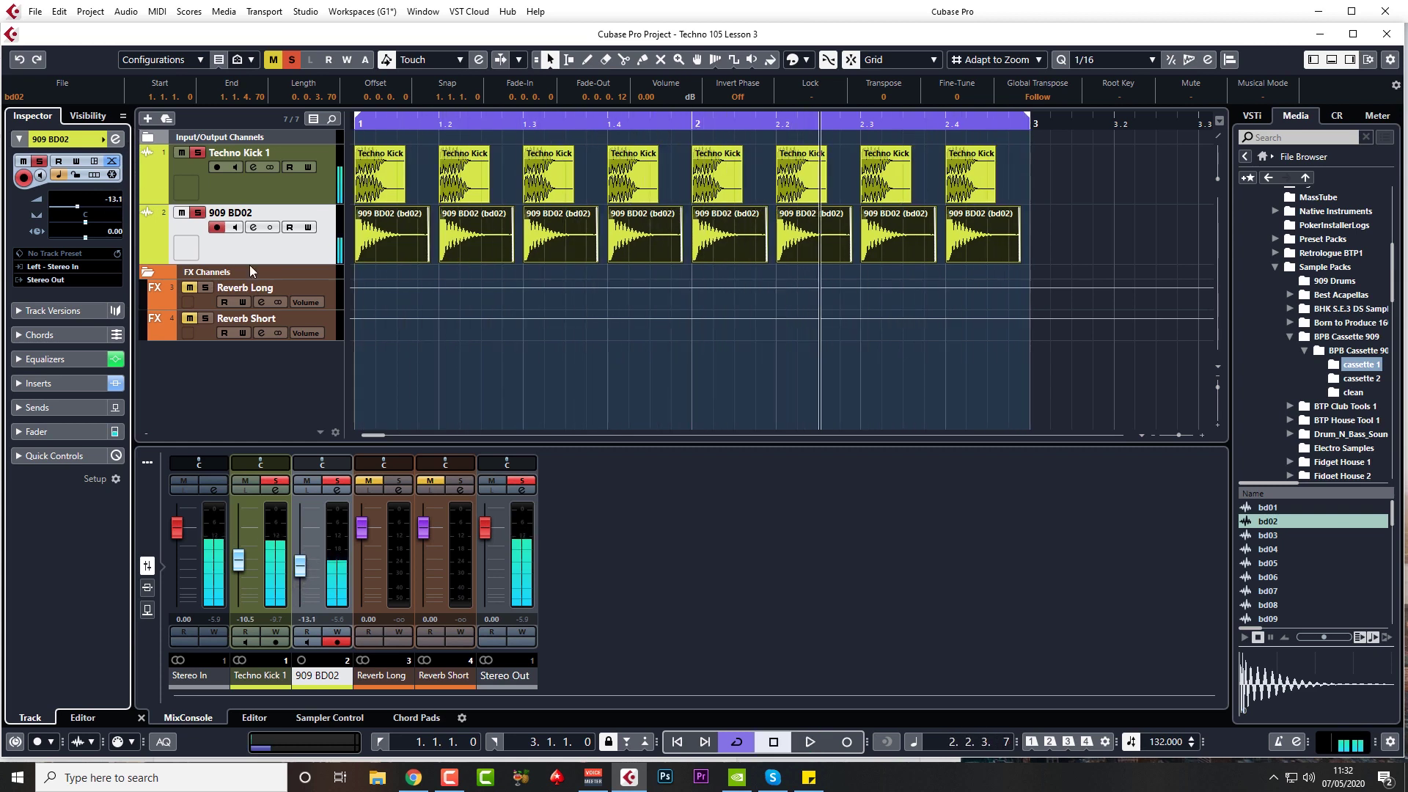
# - Insert a Compressor from Dynamics on the 909 BD02 channel
pyautogui.click(253, 226)
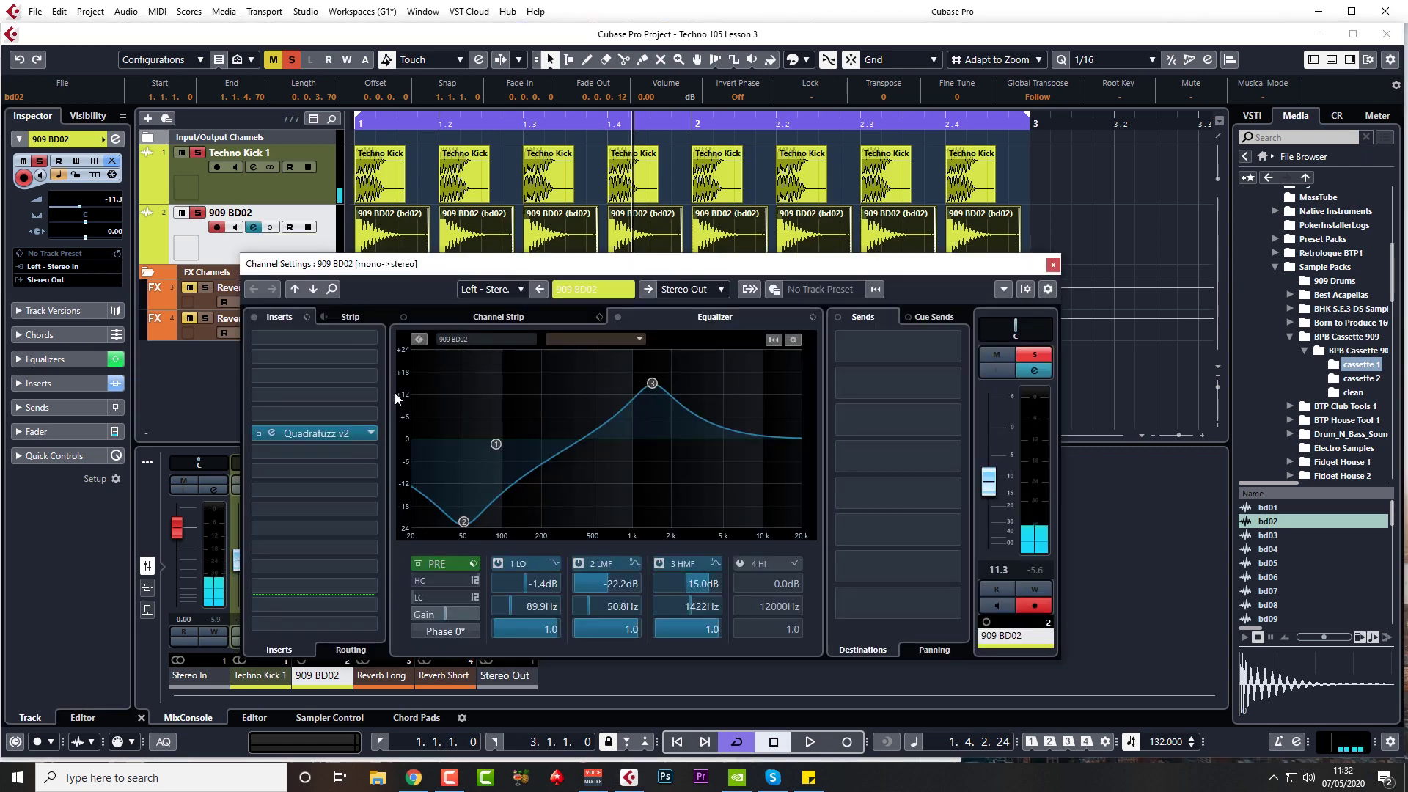
pyautogui.click(347, 395)
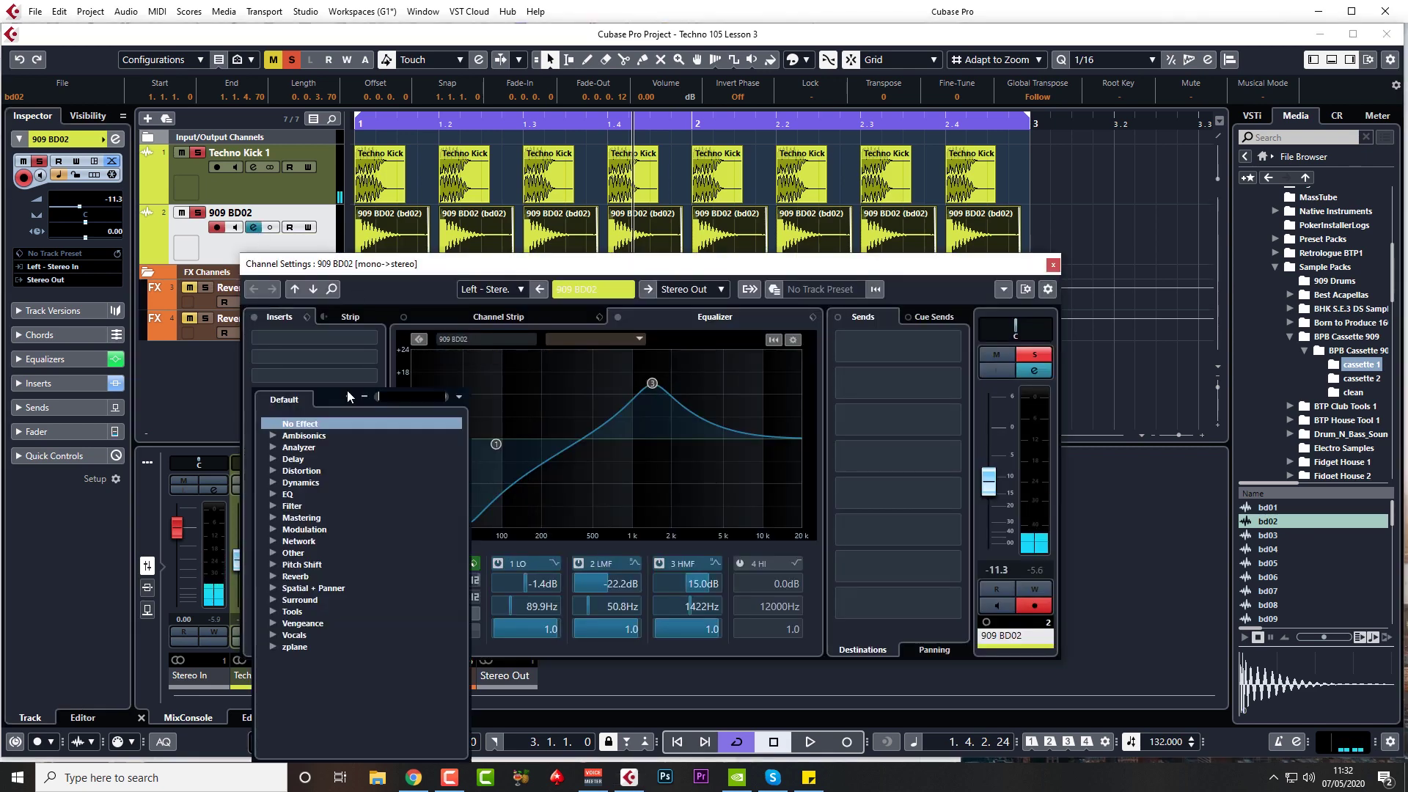
pyautogui.click(272, 482)
pyautogui.click(319, 506)
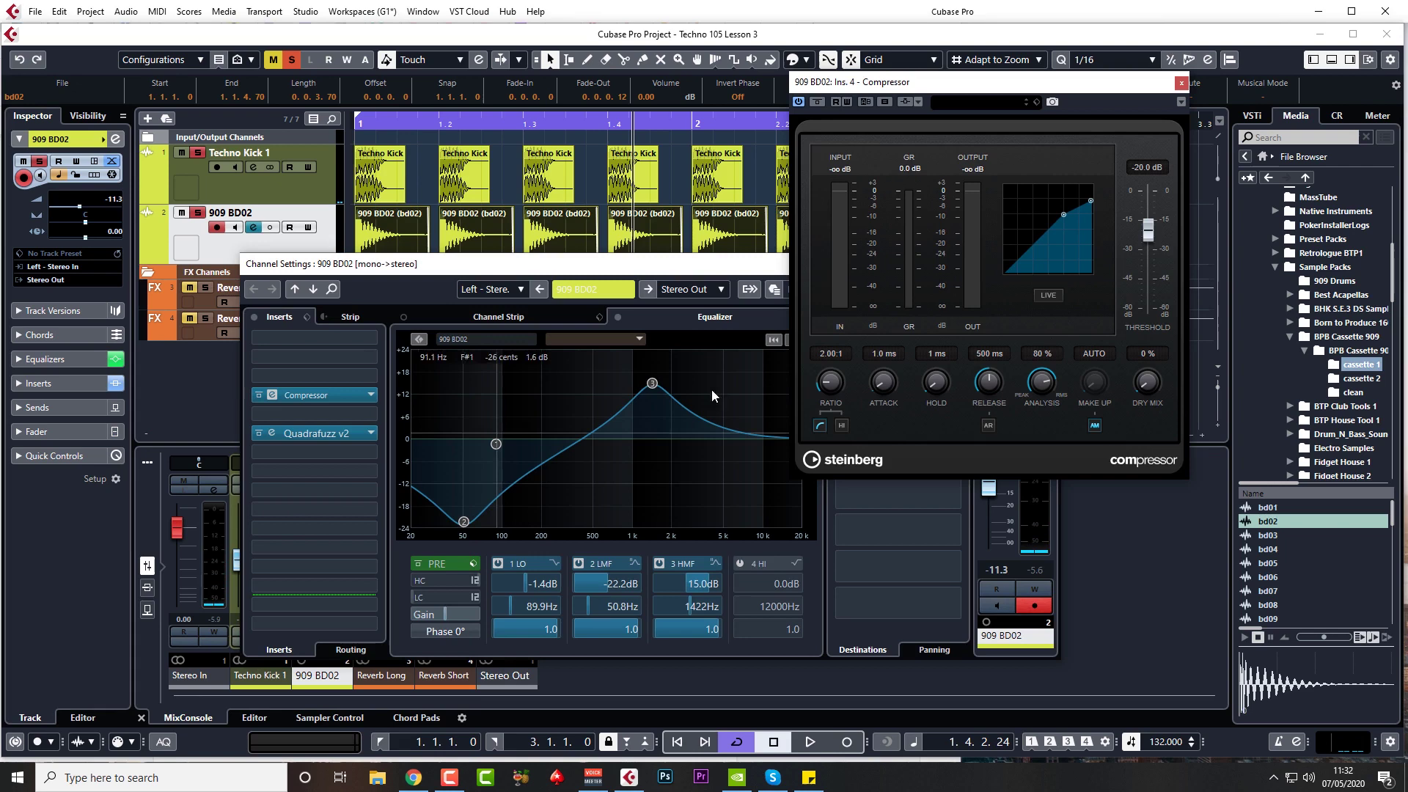
pyautogui.moveTo(1045, 84); pyautogui.dragTo(763, 165)
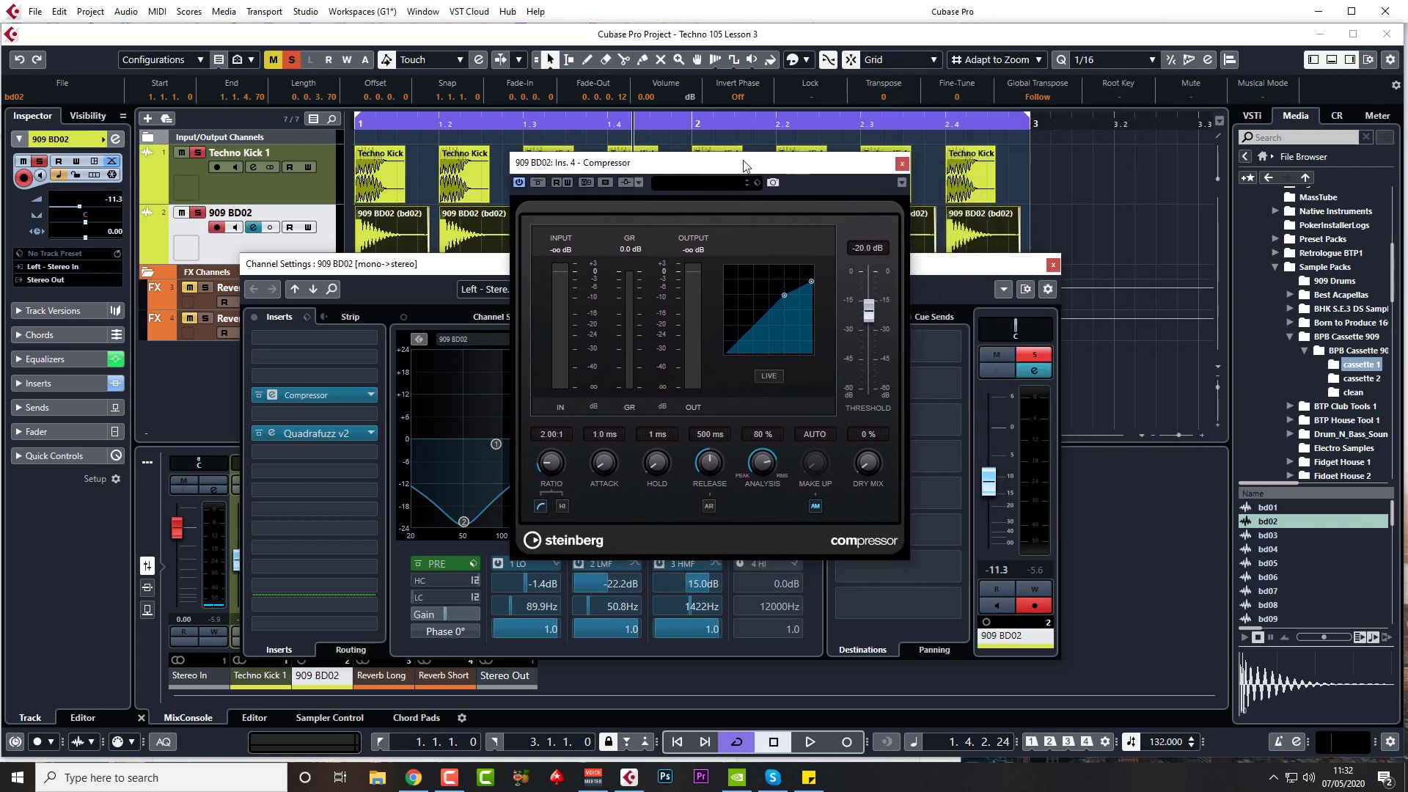
# - Set the compressor to 3.71:1 ratio, 20 ms attack, 69 ms release and -19.1 dB threshold while playing
pyautogui.press('space')
pyautogui.scroll(3, 544, 442)
pyautogui.scroll(2, 544, 442)
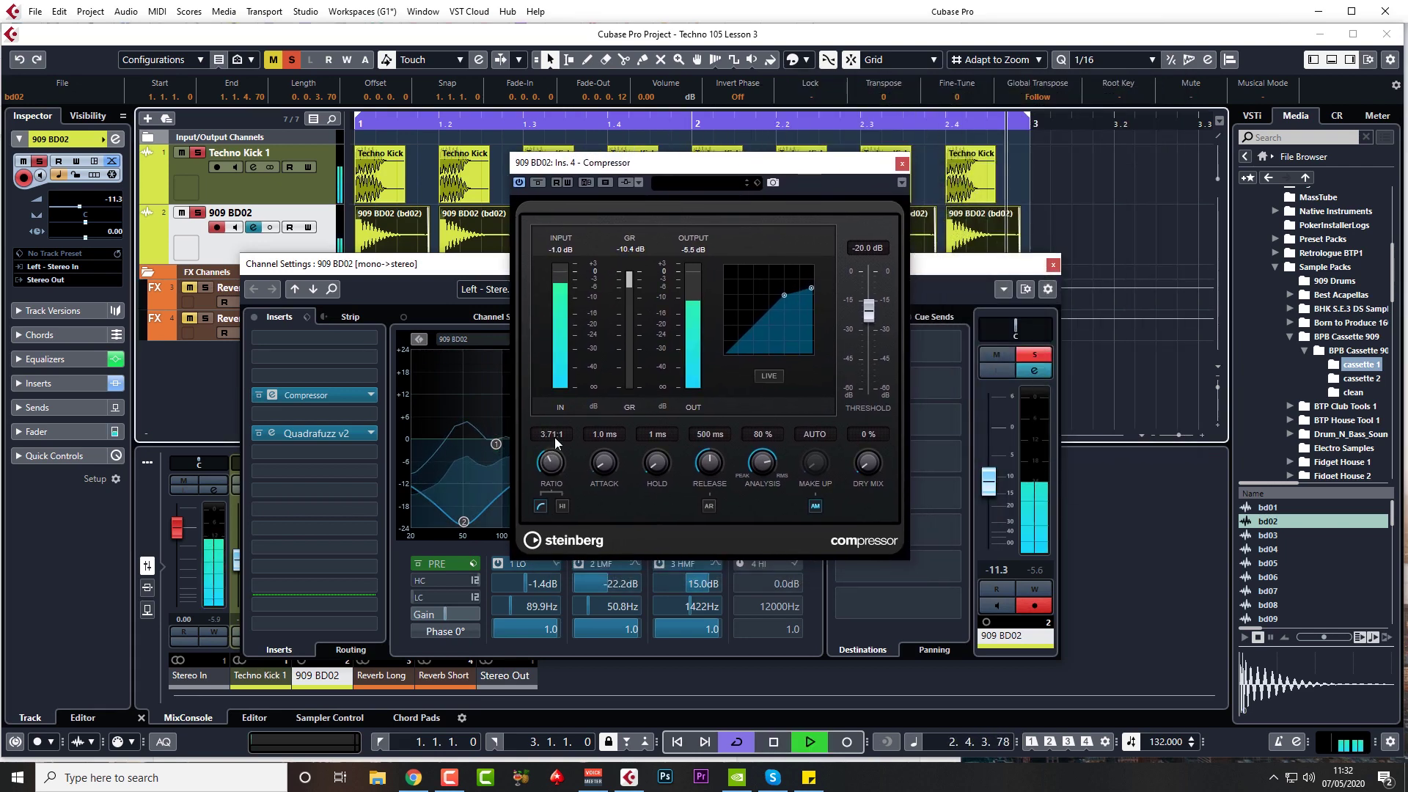
pyautogui.scroll(5, 609, 463)
pyautogui.scroll(-3, 597, 428)
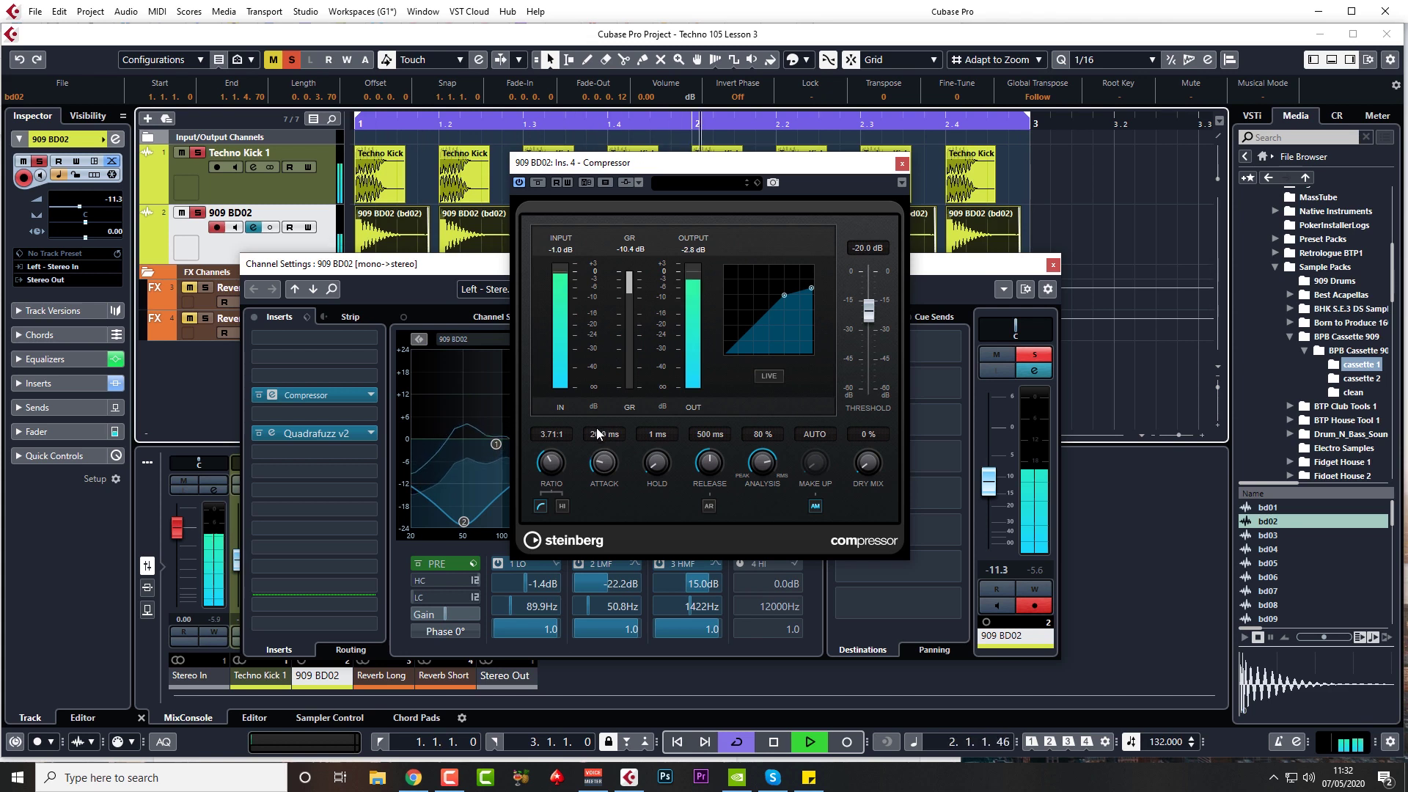
pyautogui.scroll(-5, 710, 462)
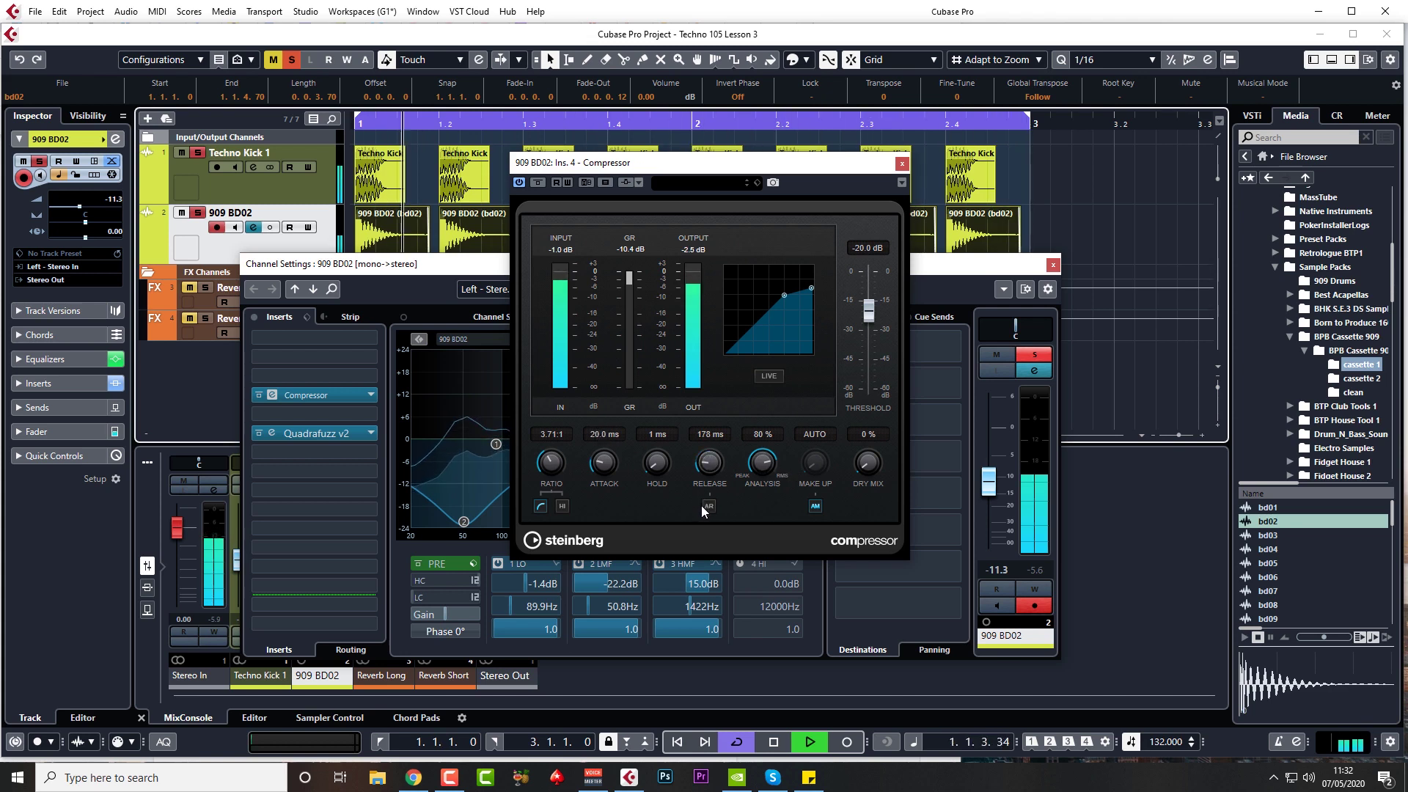
pyautogui.scroll(-3, 710, 469)
pyautogui.press('space')
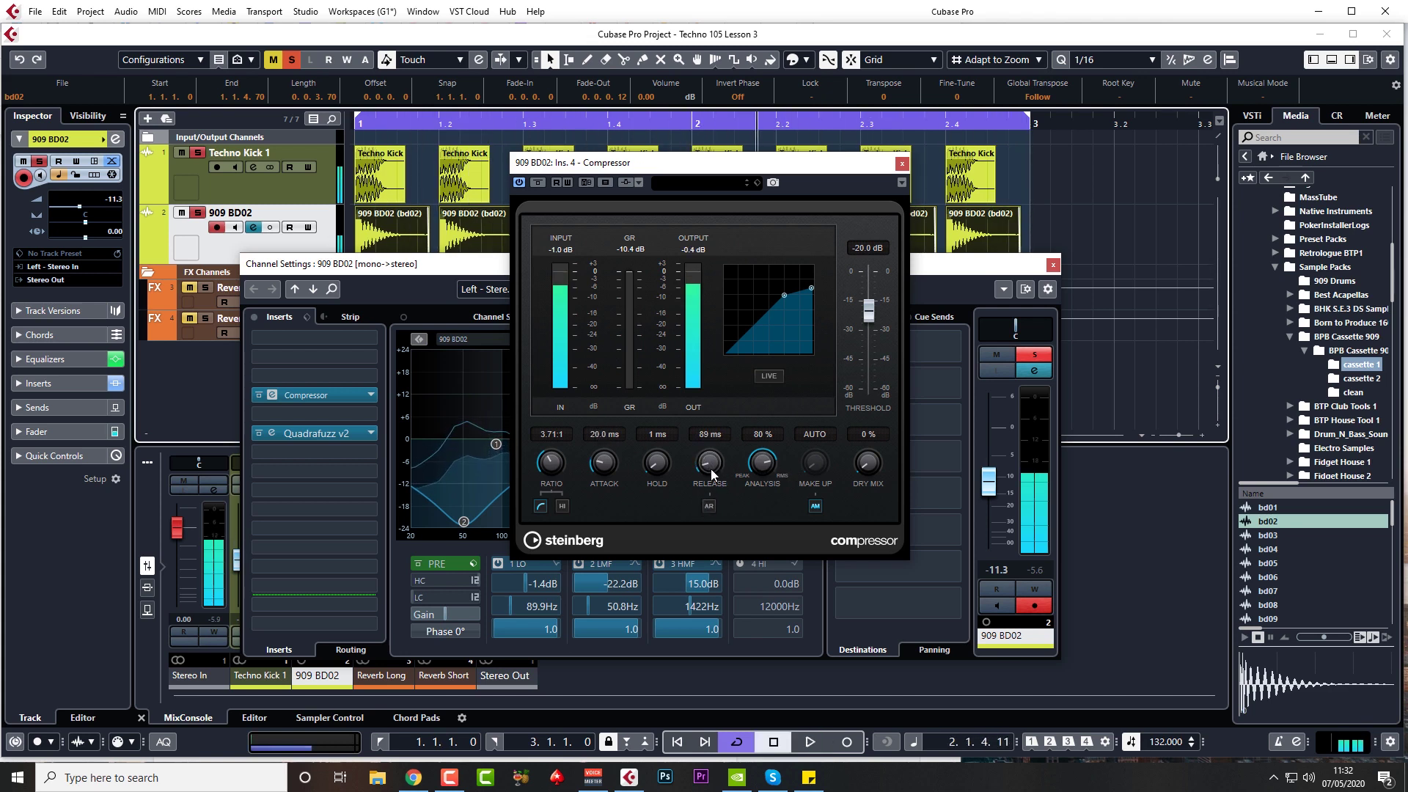
pyautogui.scroll(1, 712, 465)
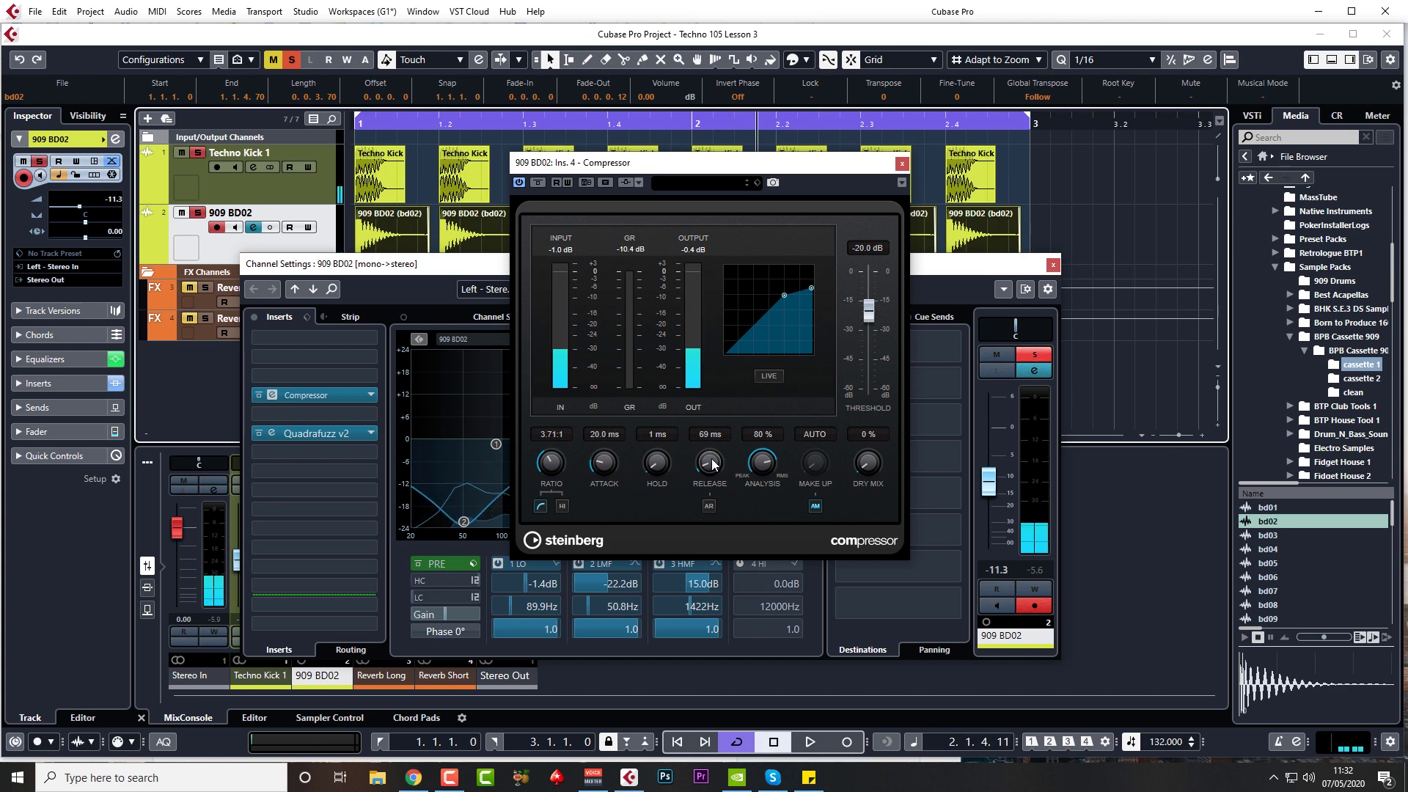
pyautogui.press('space')
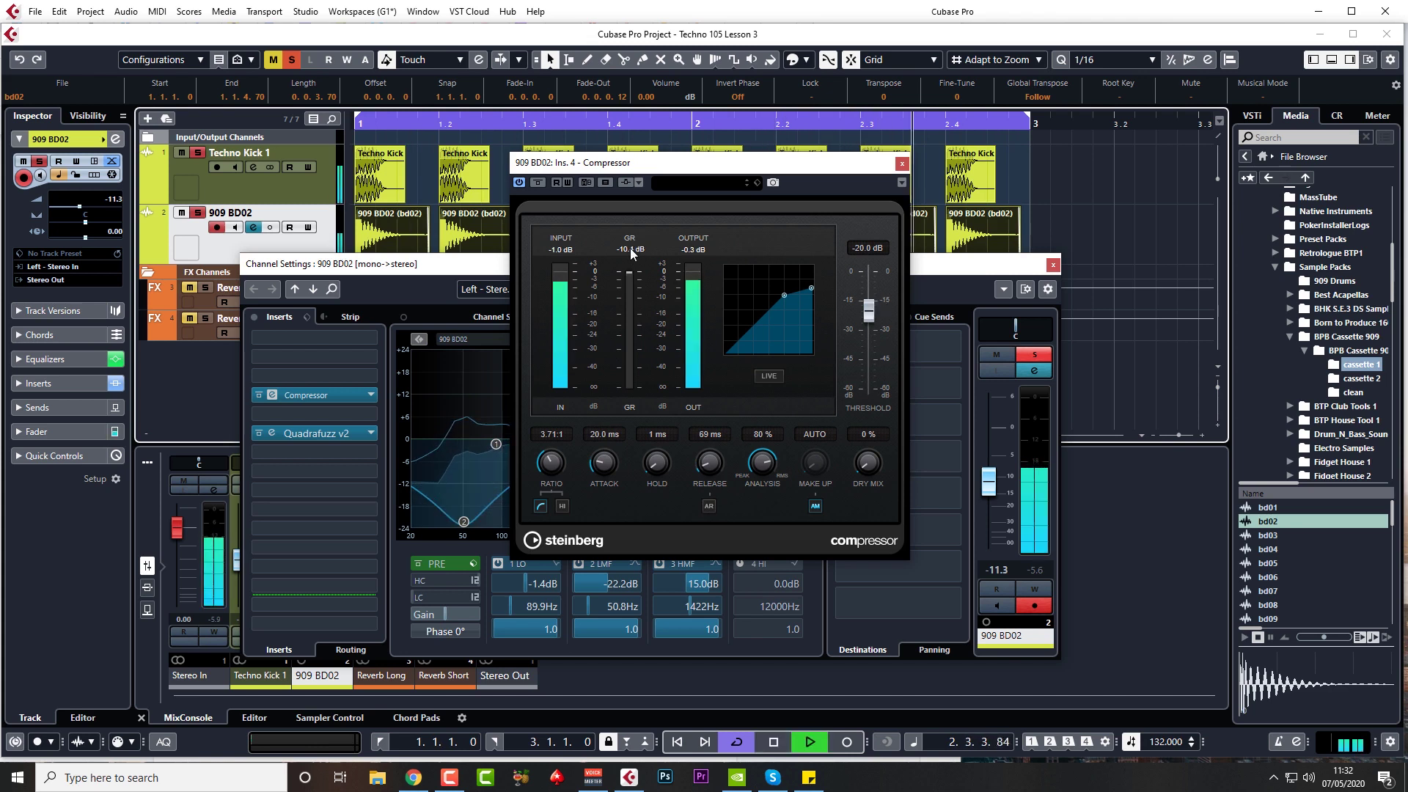
pyautogui.scroll(1, 868, 311)
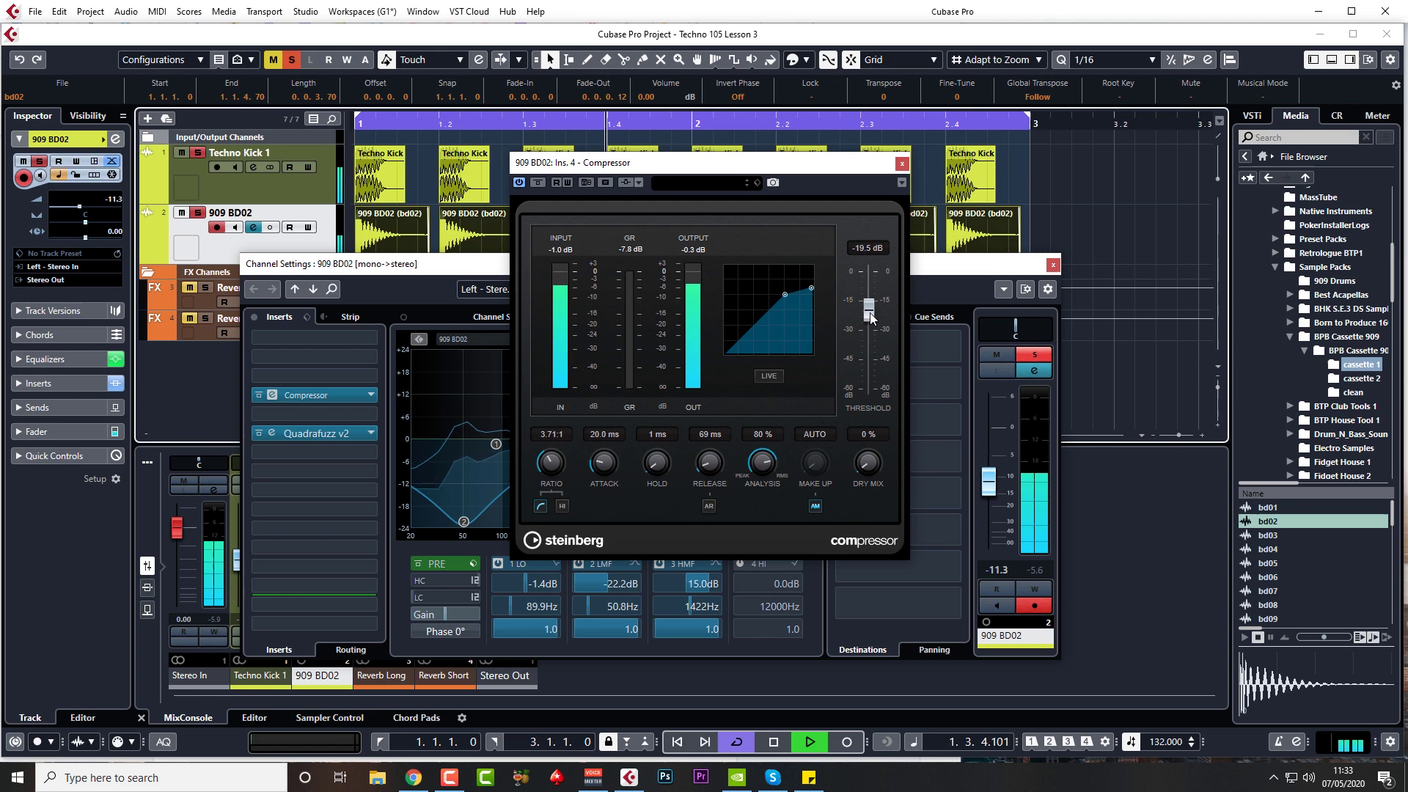
# - Lower the compressor's dry mix to 18% and compare it bypassed versus active
pyautogui.moveTo(872, 470); pyautogui.dragTo(856, 425)
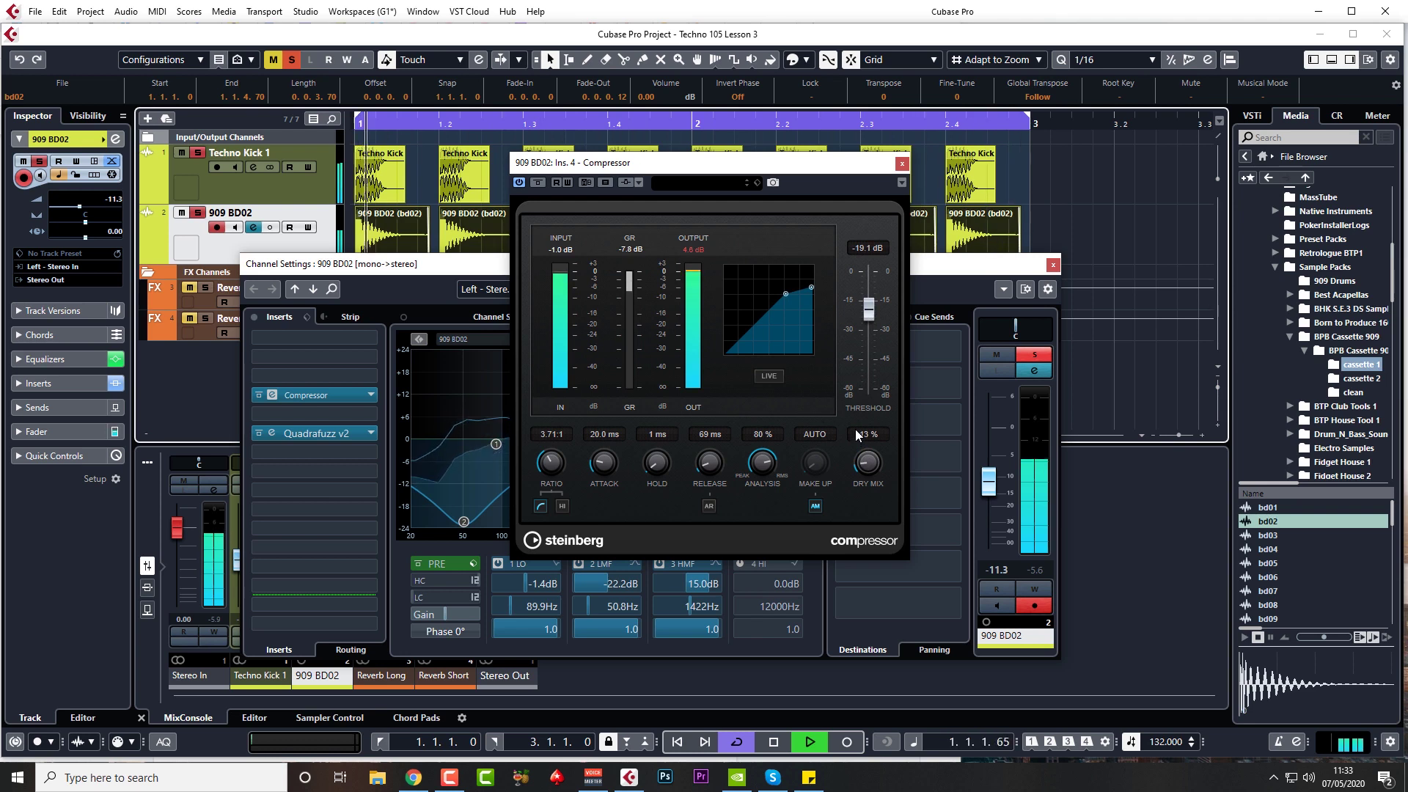
pyautogui.click(539, 182)
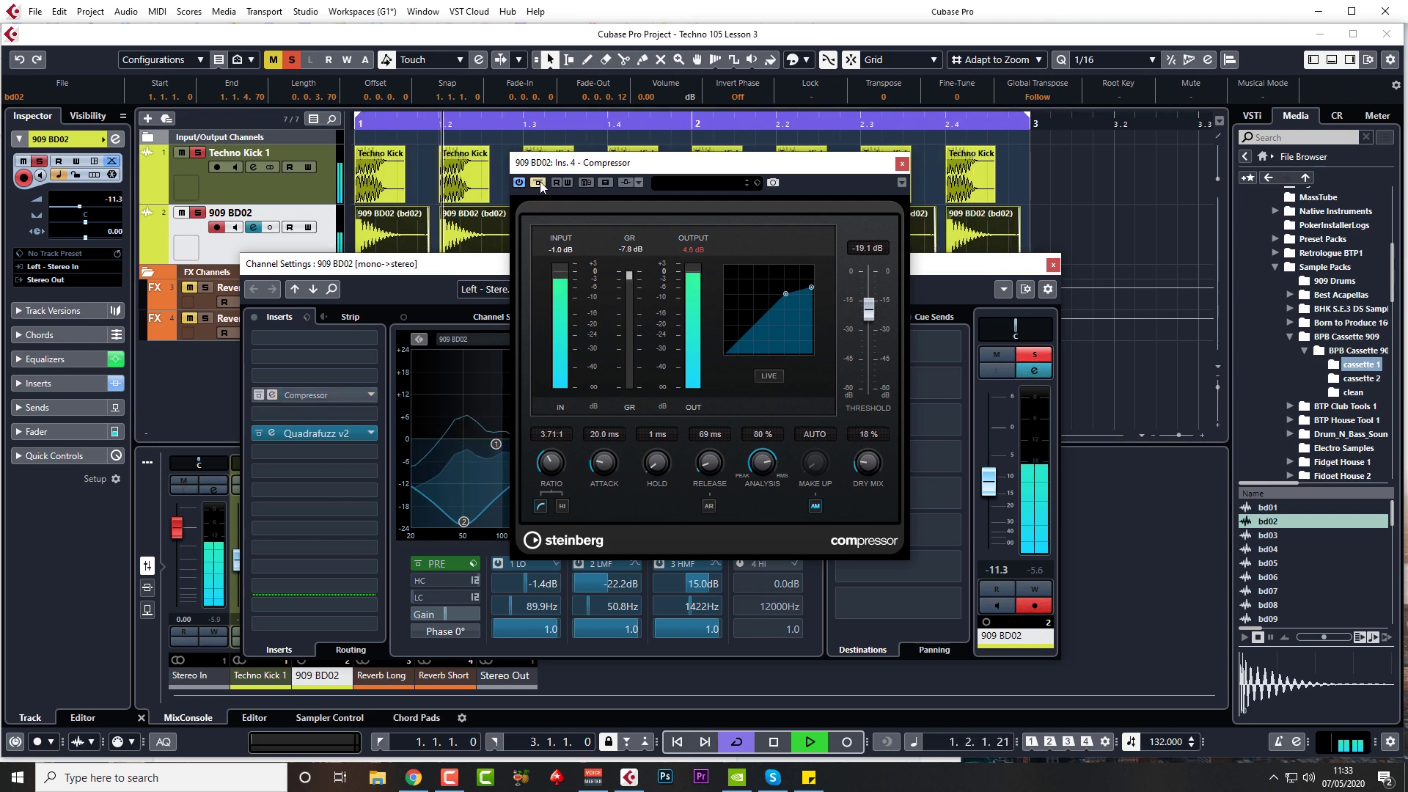
pyautogui.click(540, 183)
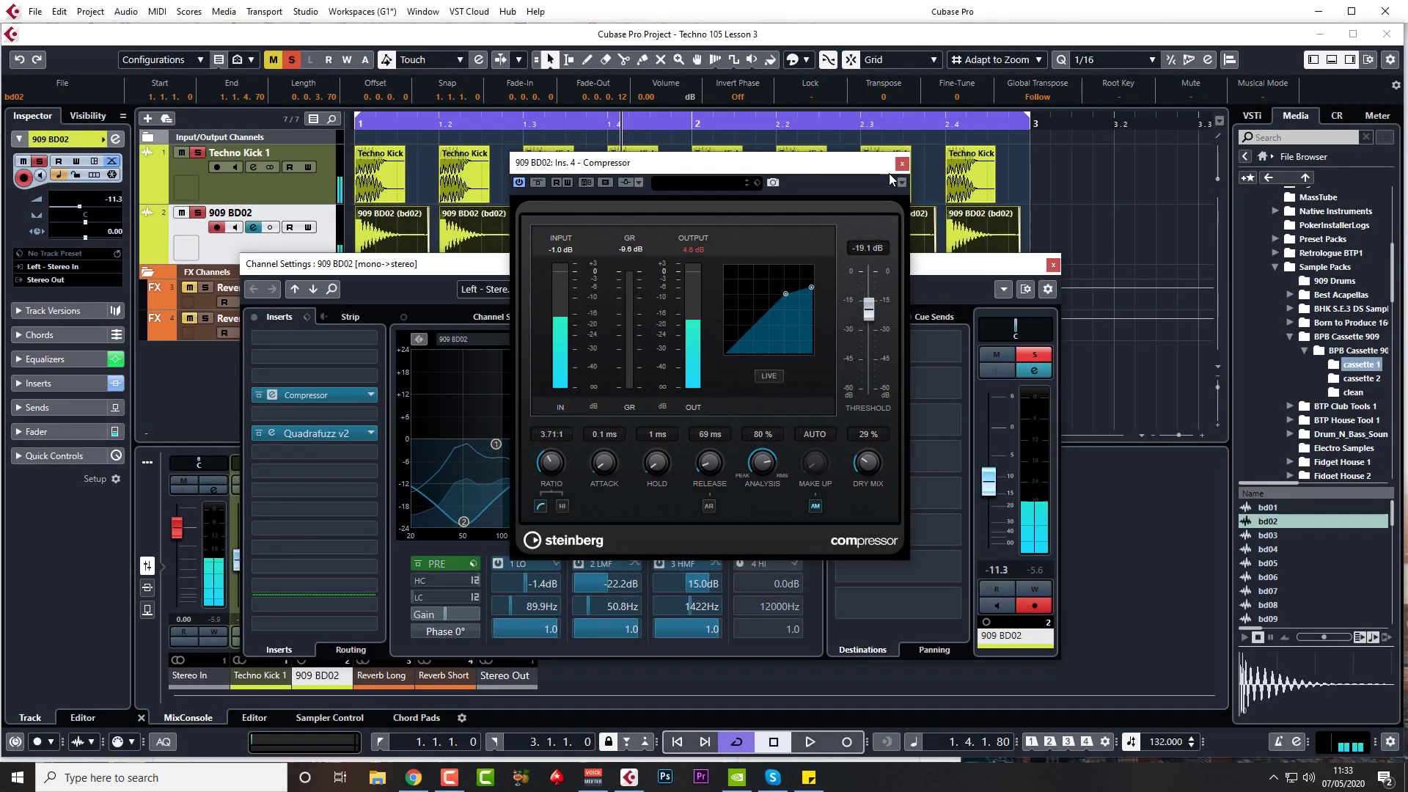
# - Close the compressor and channel settings, then zoom in on the first beats of both kick tracks
pyautogui.click(902, 163)
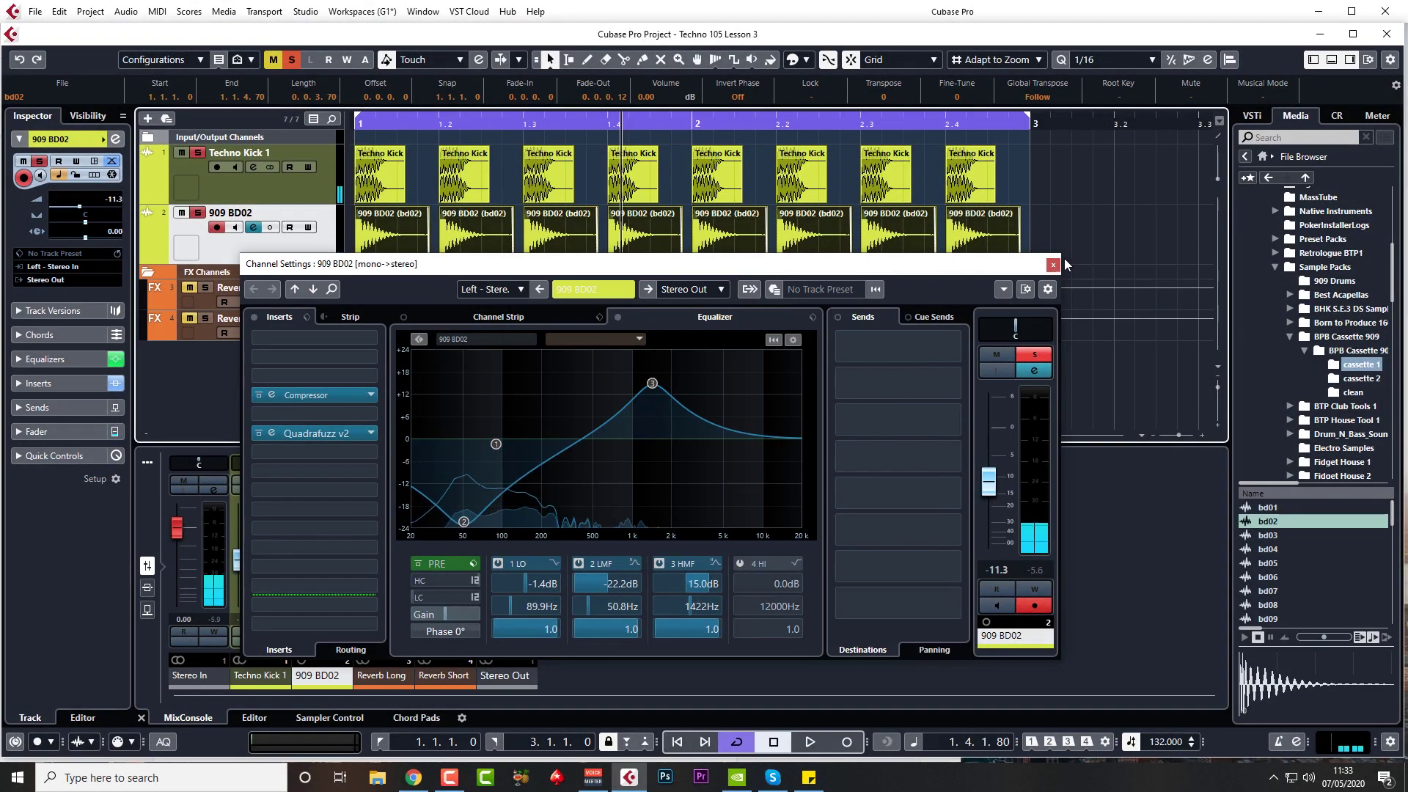
pyautogui.click(1053, 265)
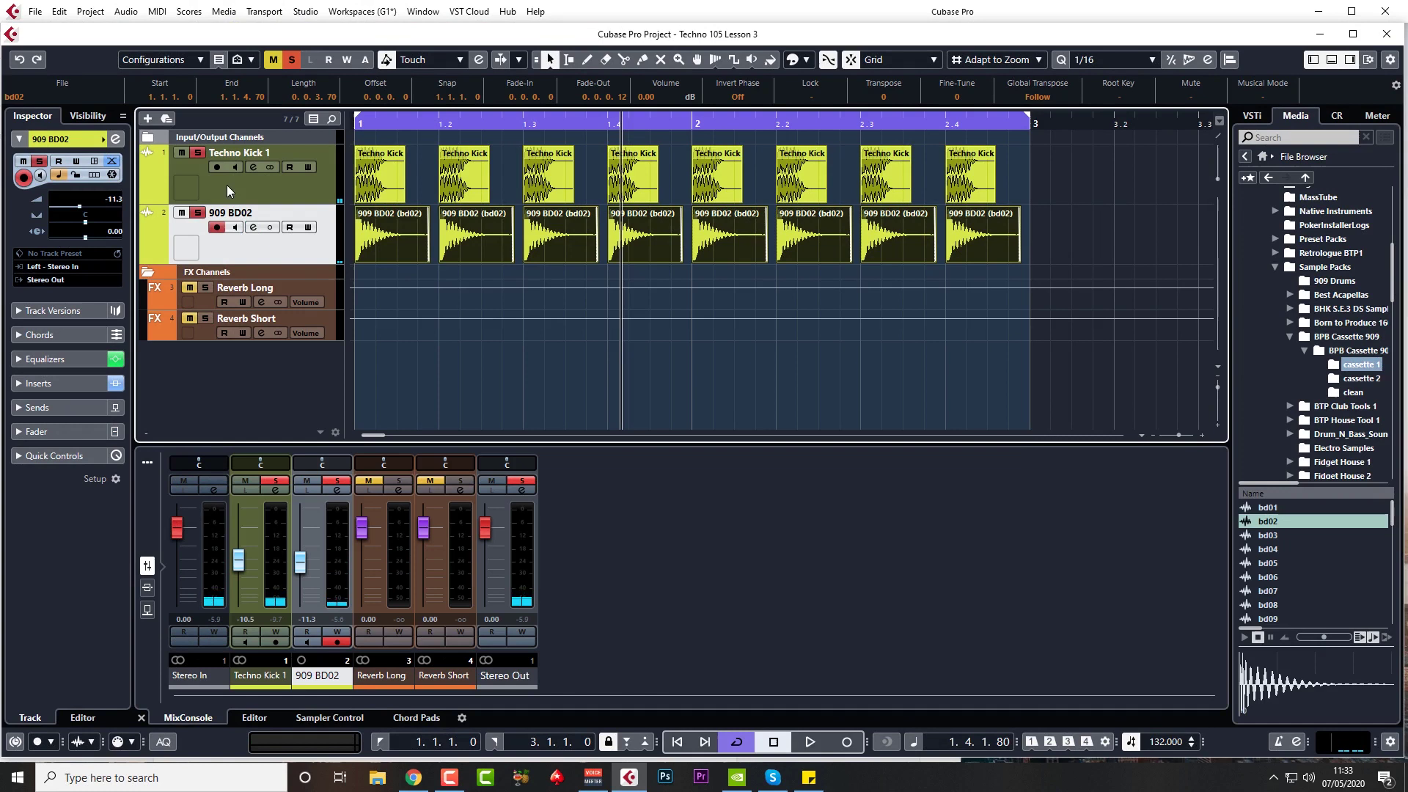
pyautogui.click(274, 191)
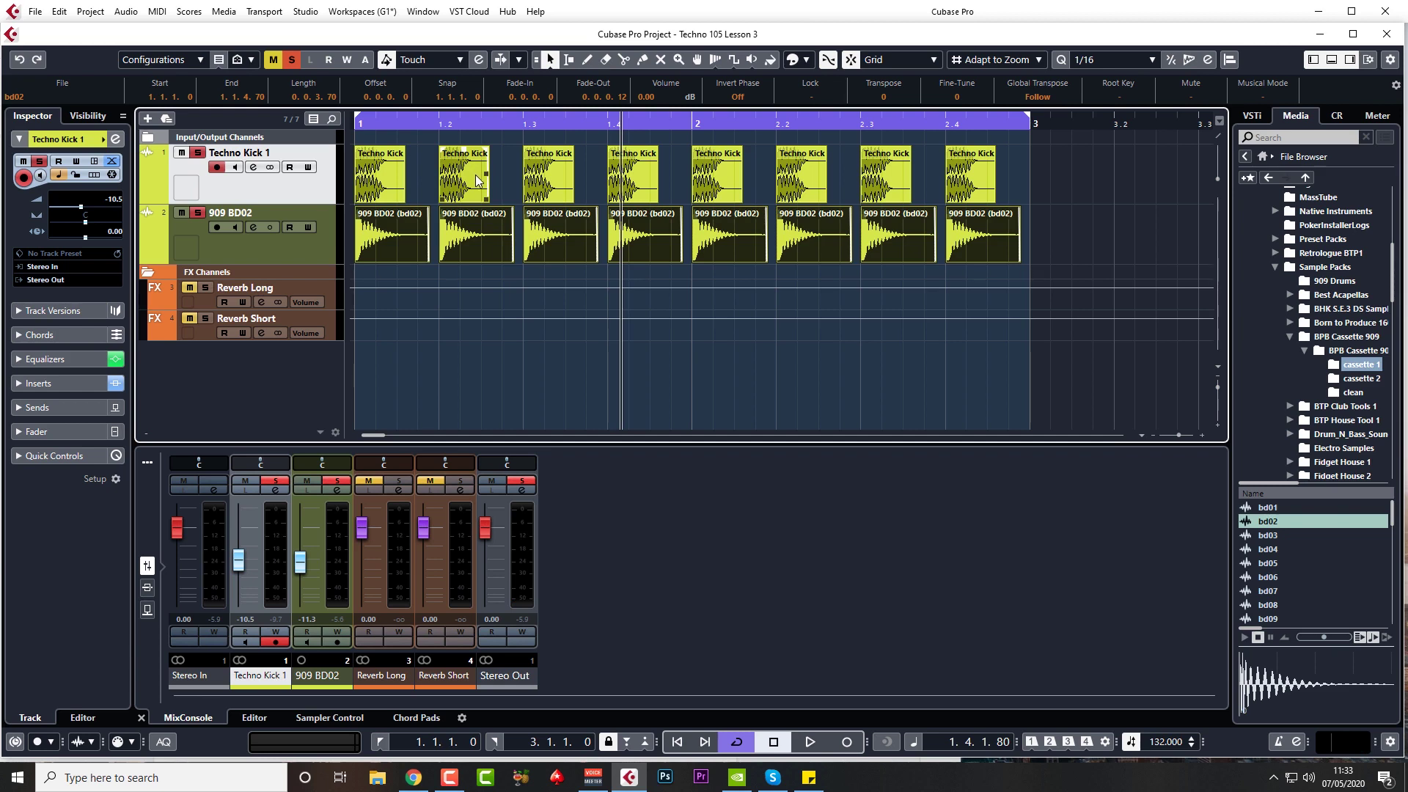
pyautogui.click(478, 253)
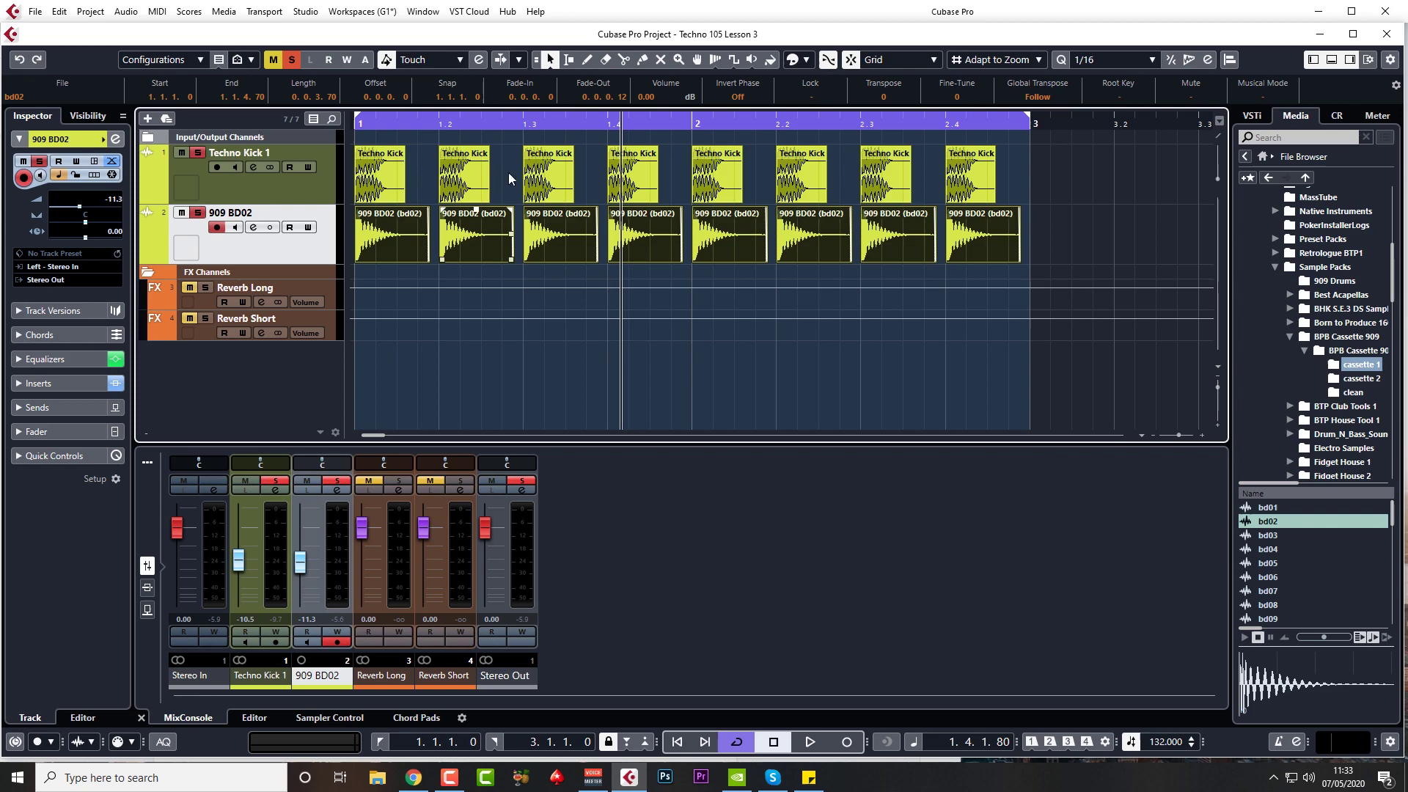
pyautogui.moveTo(434, 128); pyautogui.dragTo(434, 136)
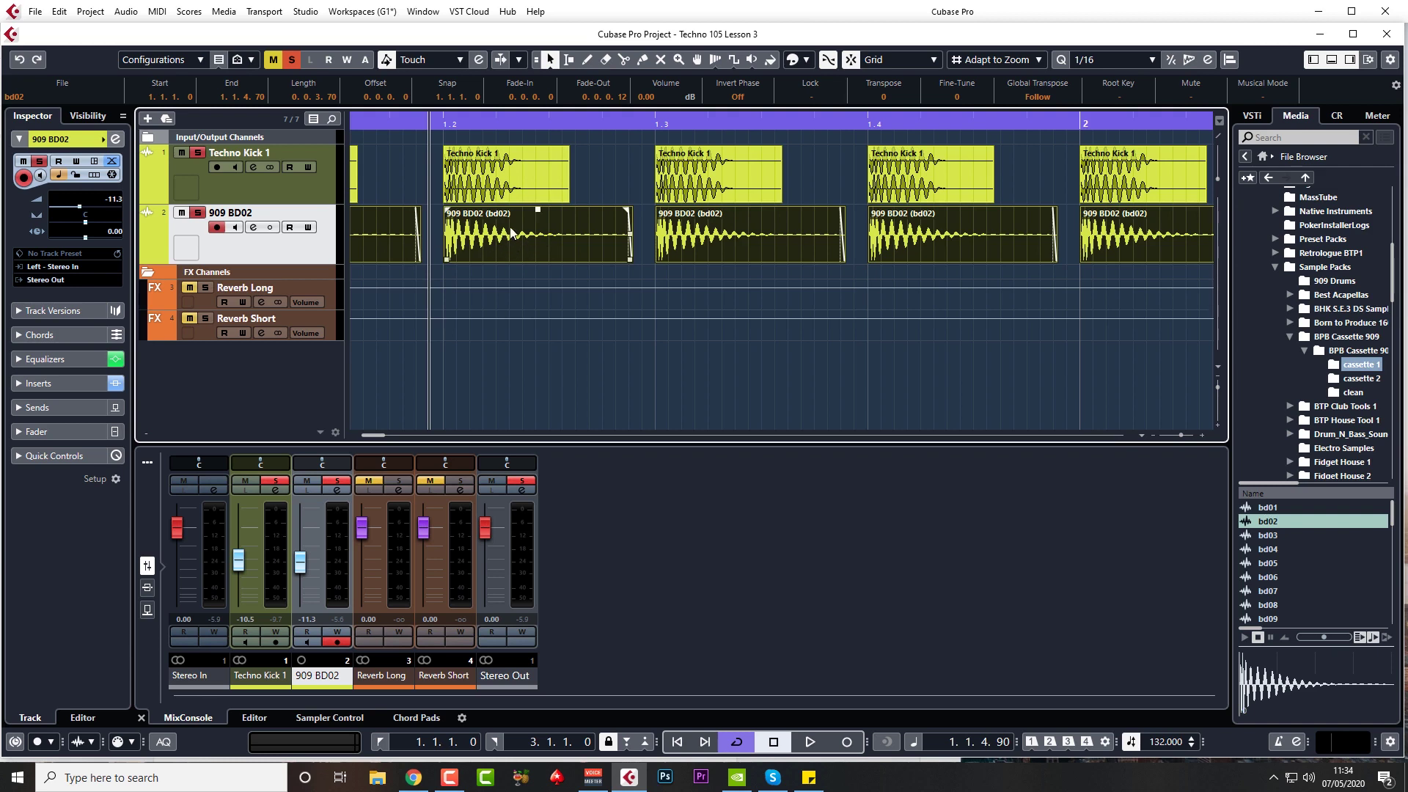
# - Select one 909 BD02 event, reopen its channel settings and Compressor editor, and move the editor aside
pyautogui.click(553, 236)
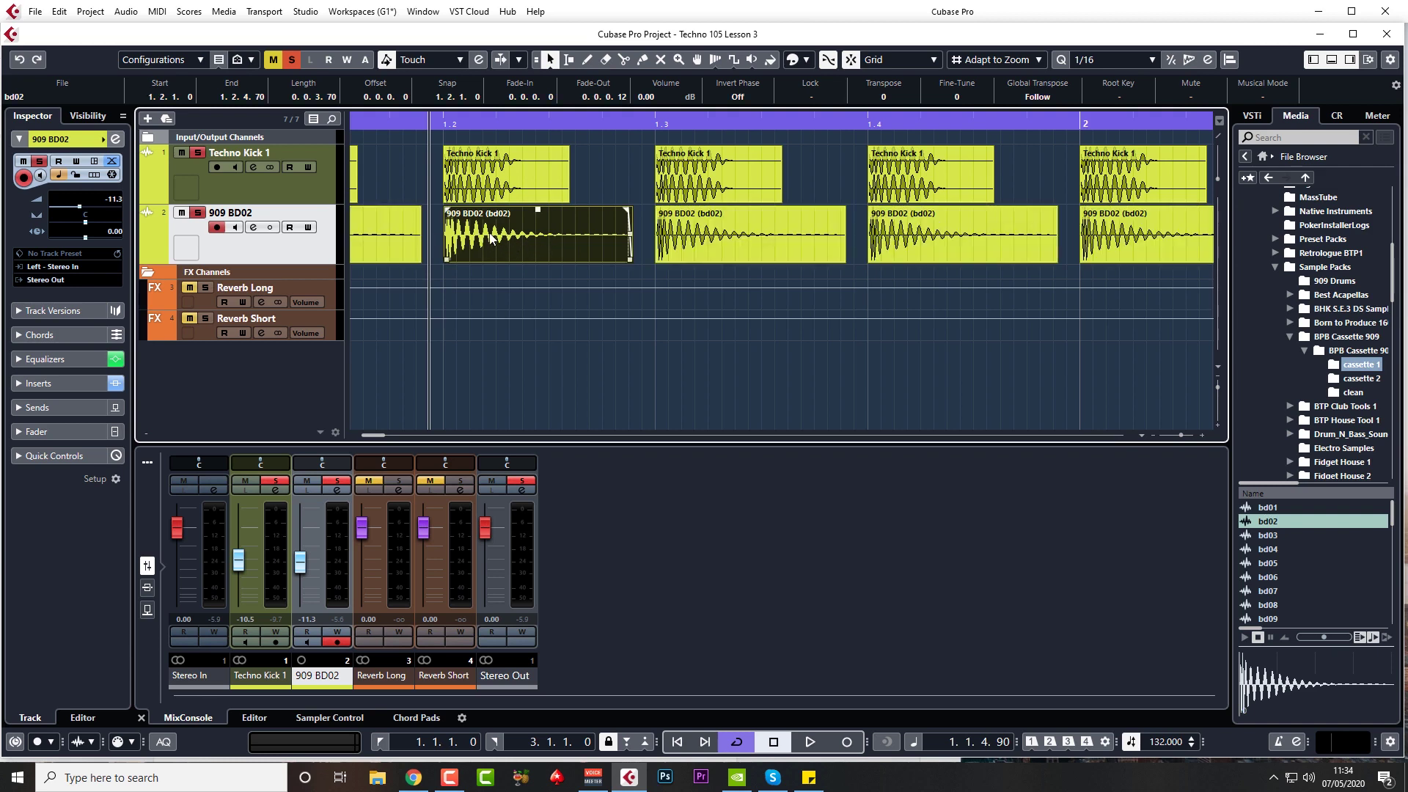
pyautogui.click(253, 228)
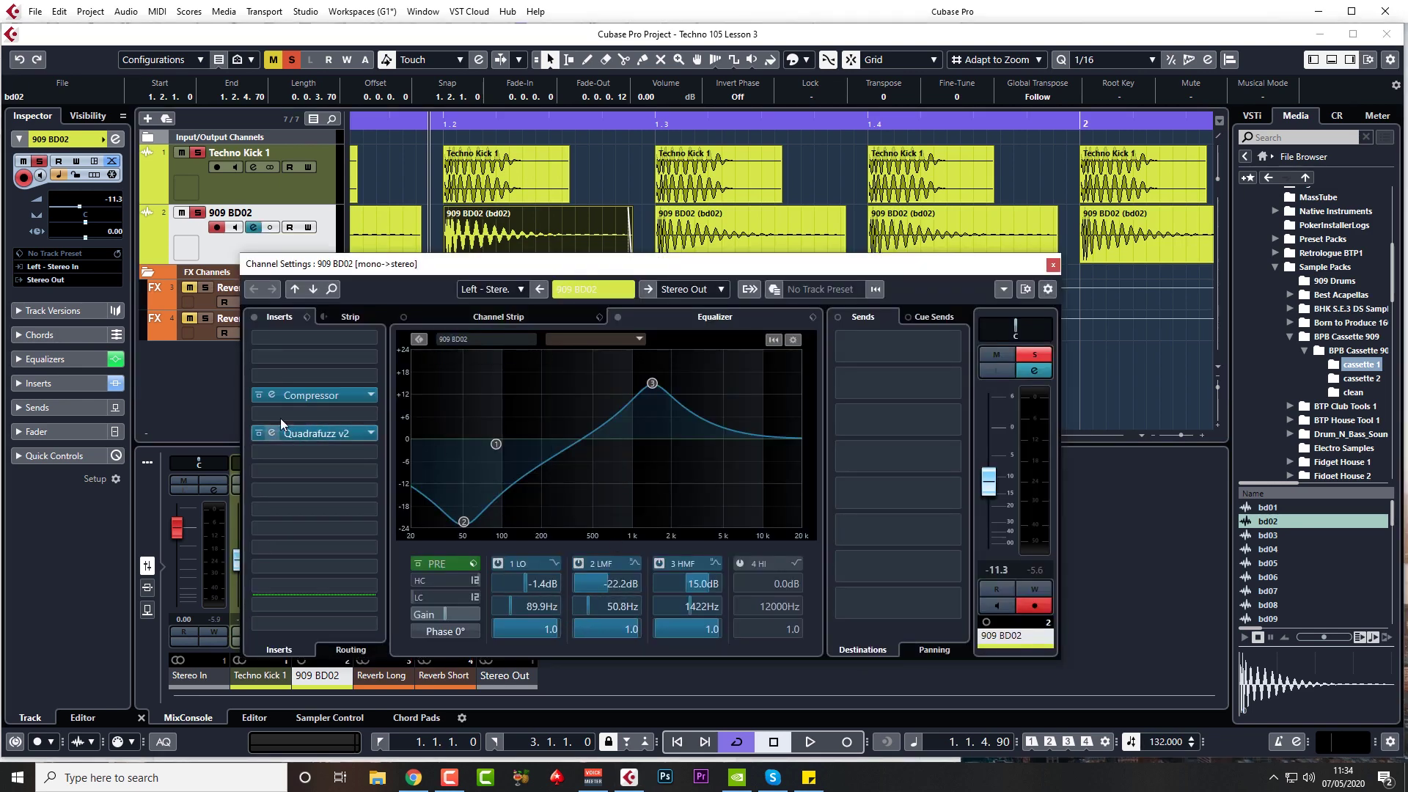
pyautogui.click(270, 395)
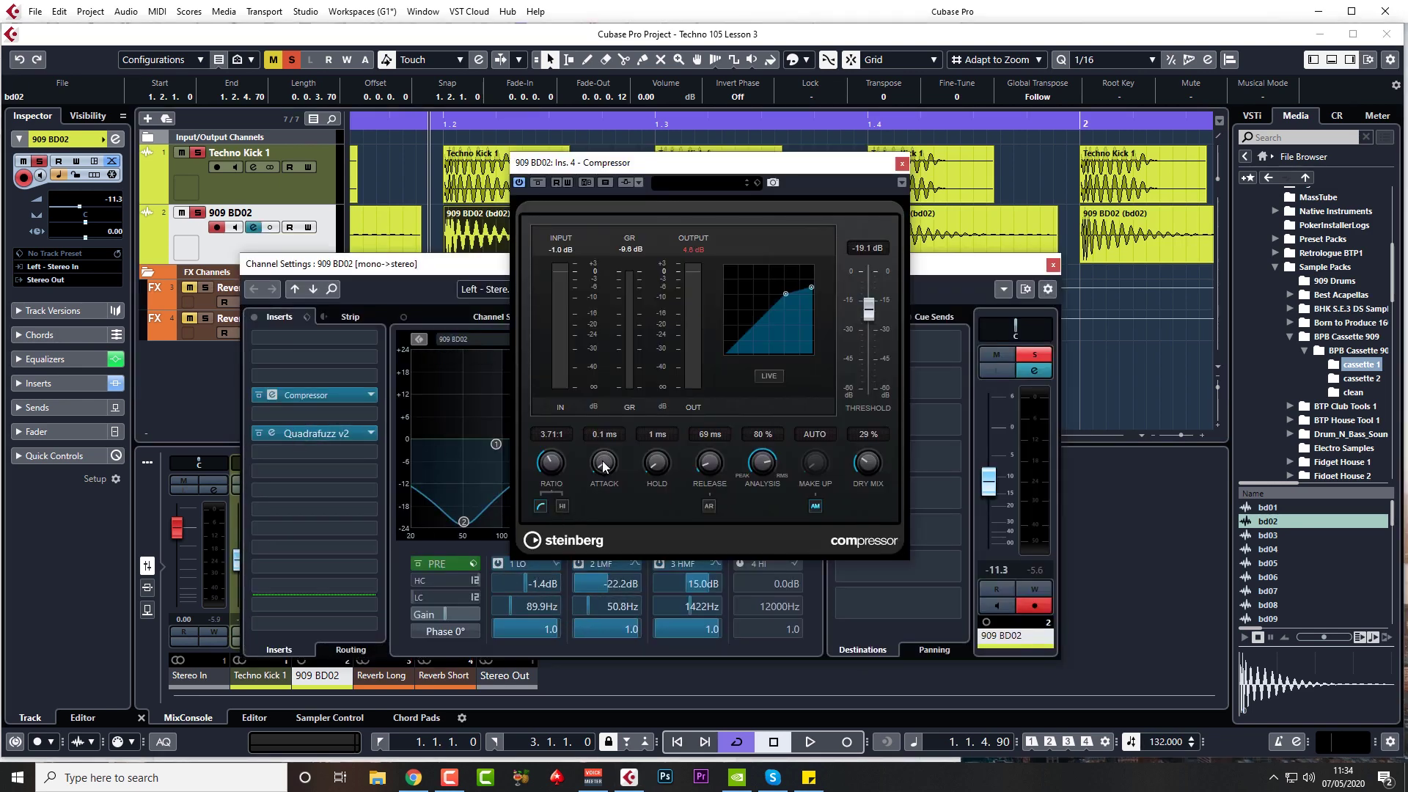
pyautogui.moveTo(690, 174); pyautogui.dragTo(607, 371)
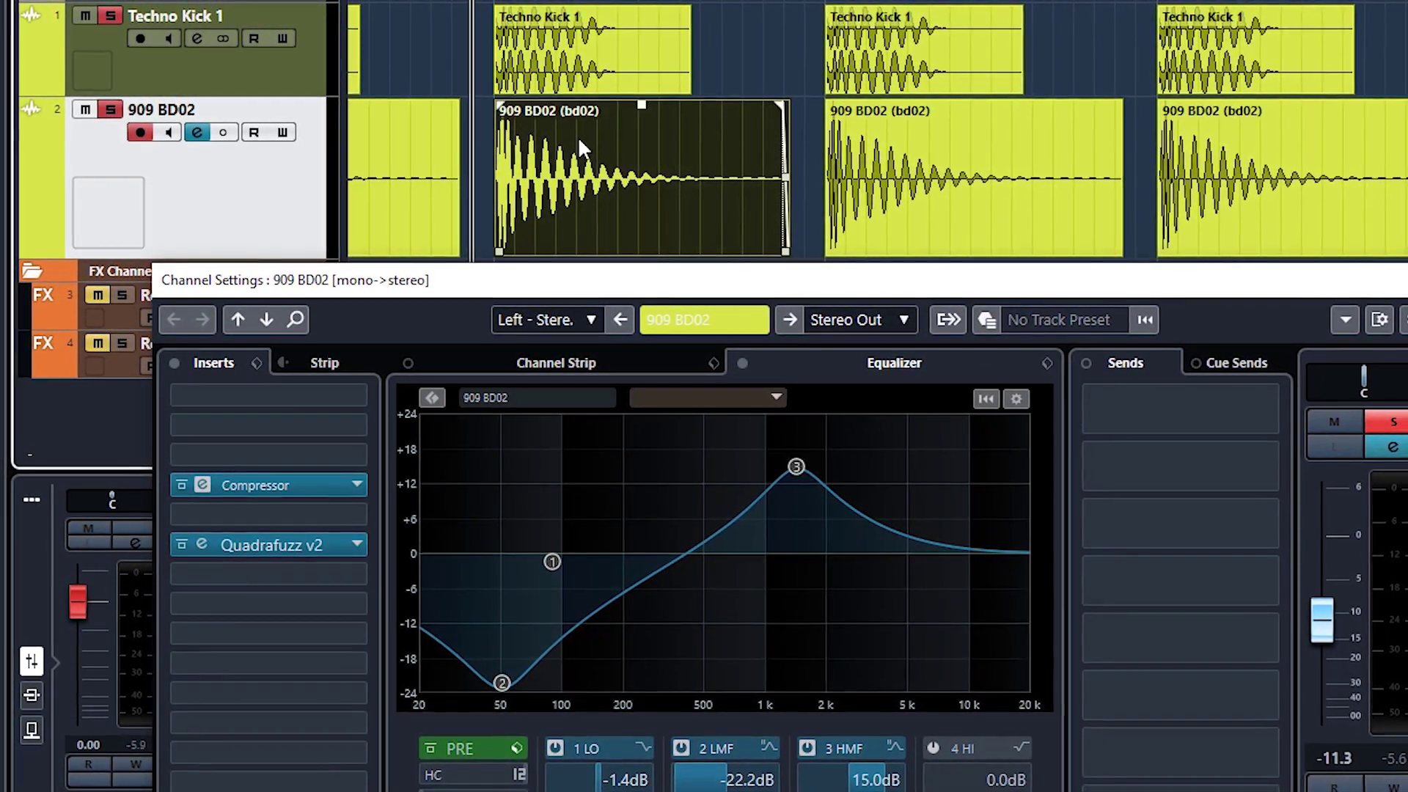
# - Switch Channel Settings to Techno Kick 1 for comparison and reposition the window
pyautogui.click(592, 57)
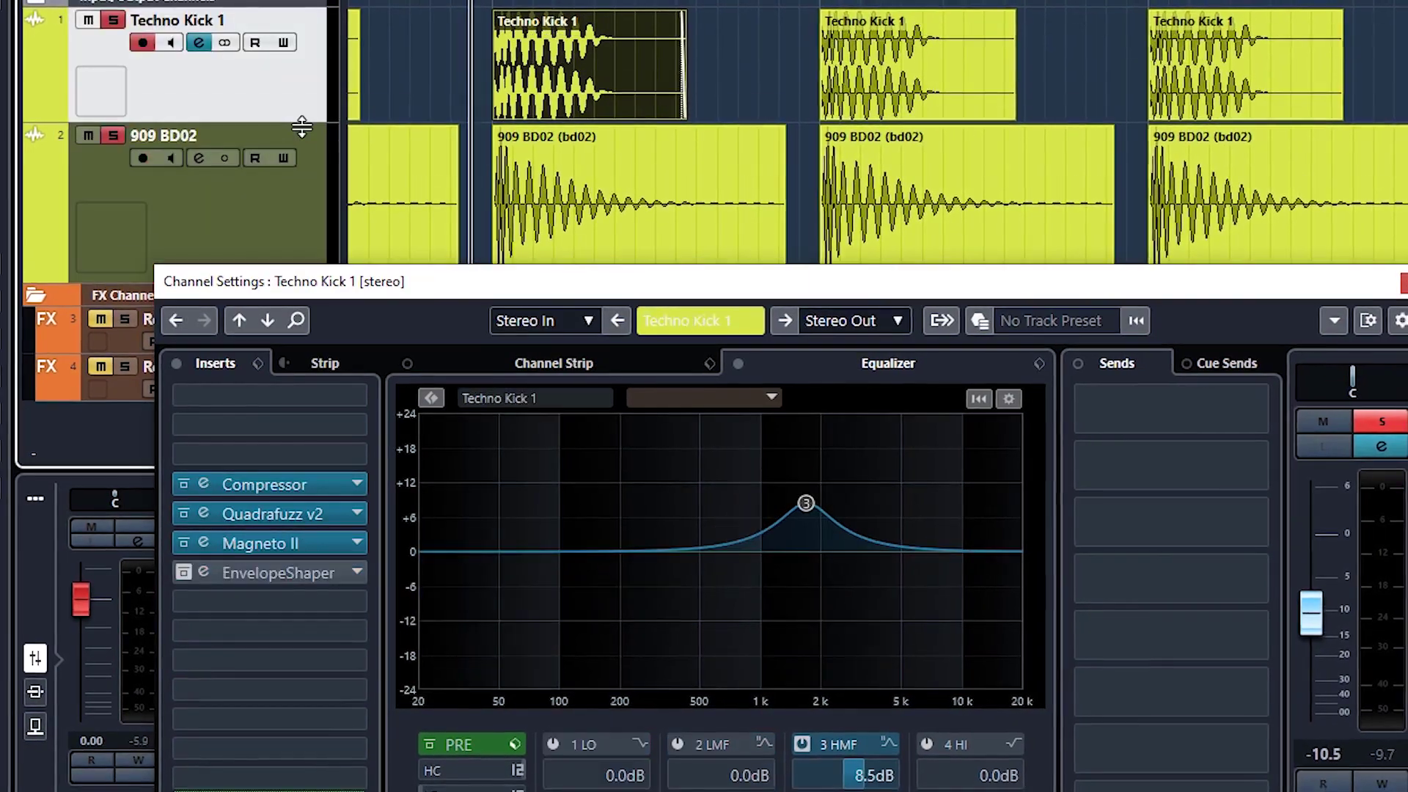
pyautogui.click(638, 151)
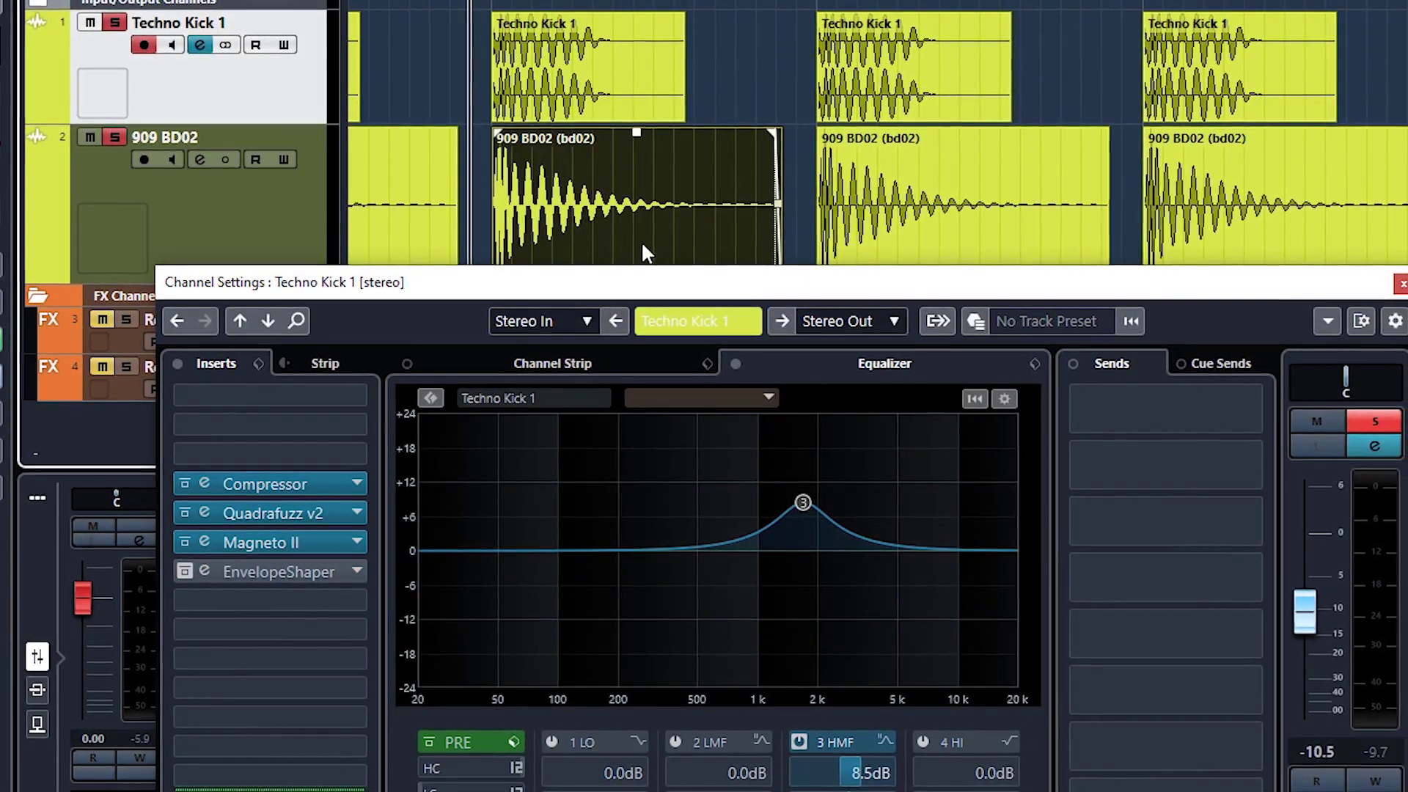
pyautogui.moveTo(645, 282); pyautogui.dragTo(644, 325)
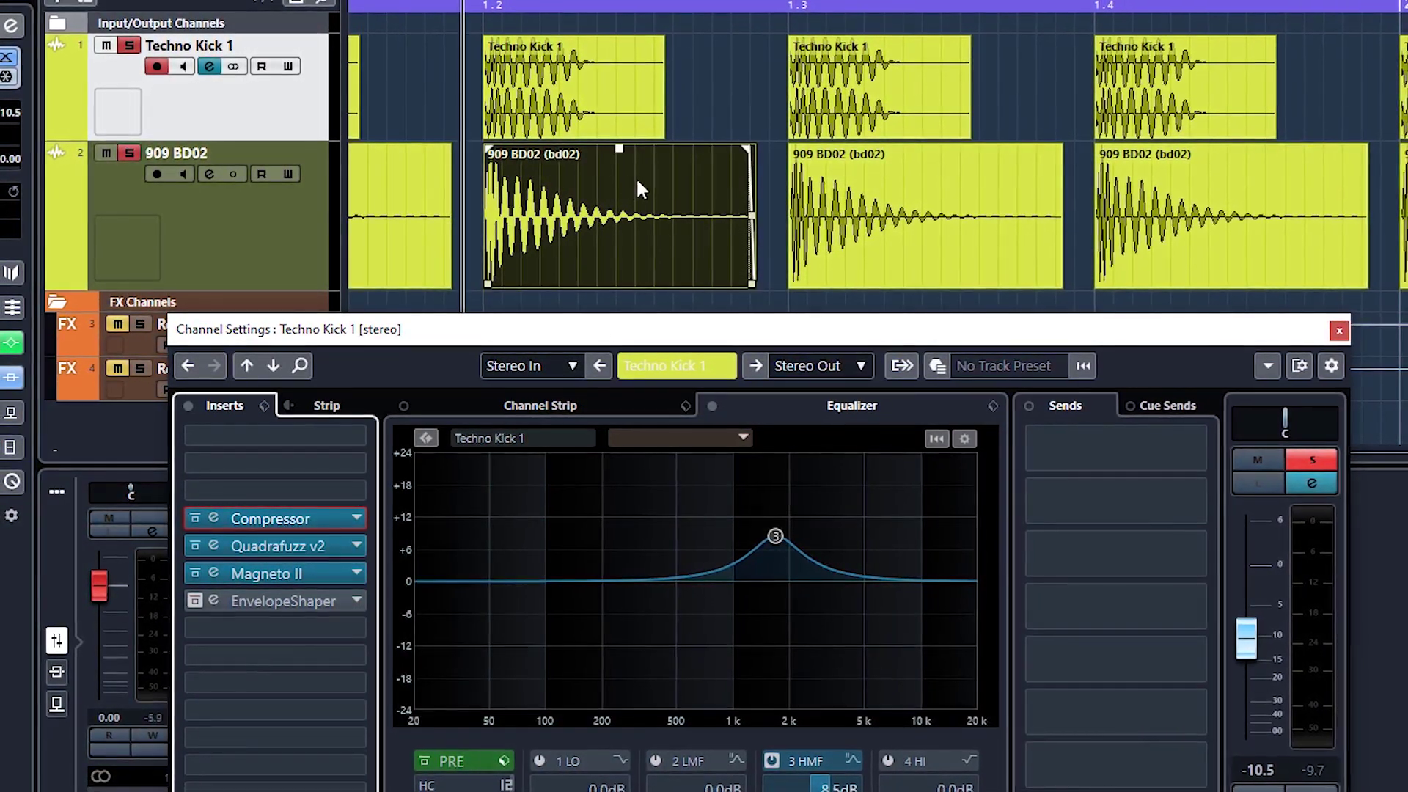
pyautogui.moveTo(667, 329); pyautogui.dragTo(977, 327)
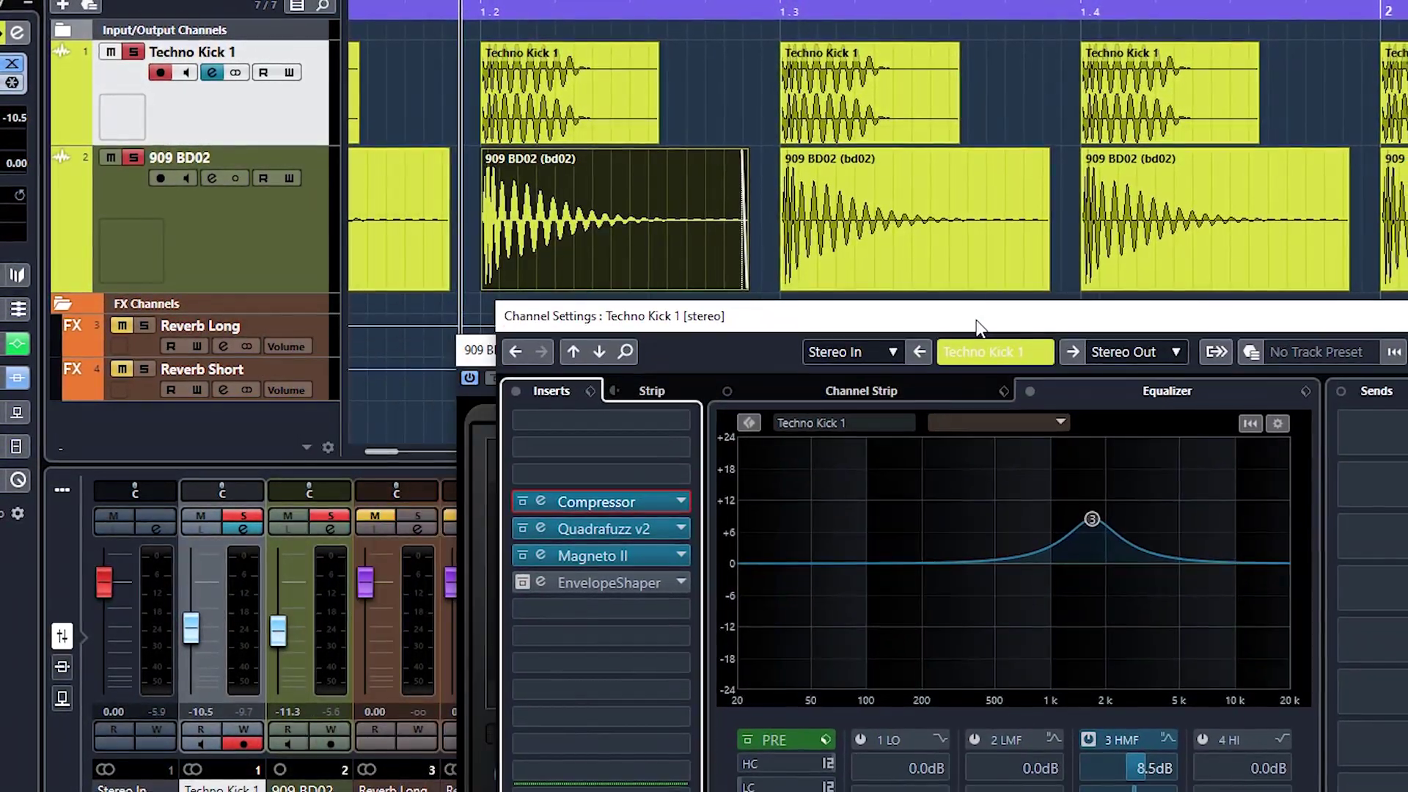
# - Close the Techno Kick 1 channel settings and 909 BD02 Compressor windows, and unsolo Techno Kick 1
pyautogui.click(1332, 346)
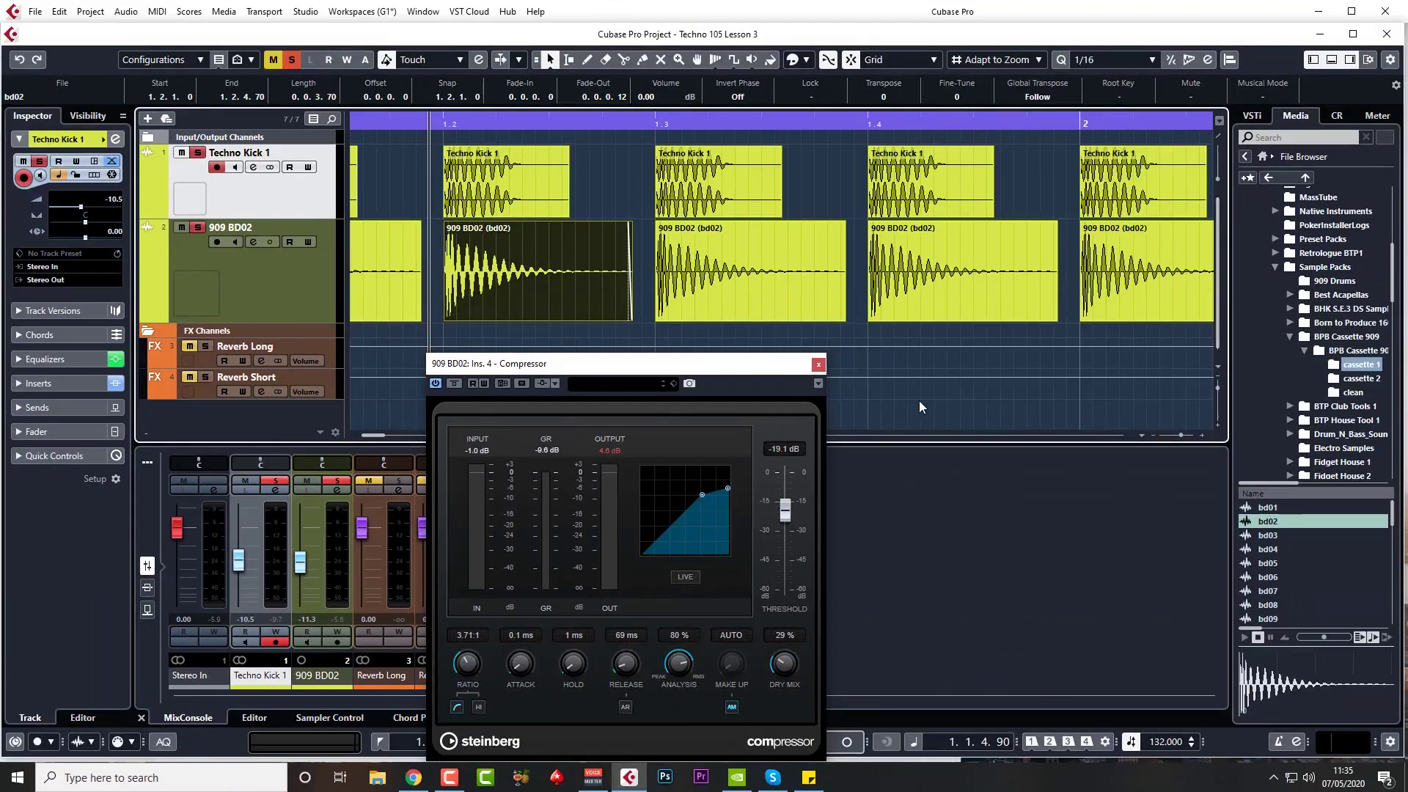
pyautogui.click(818, 364)
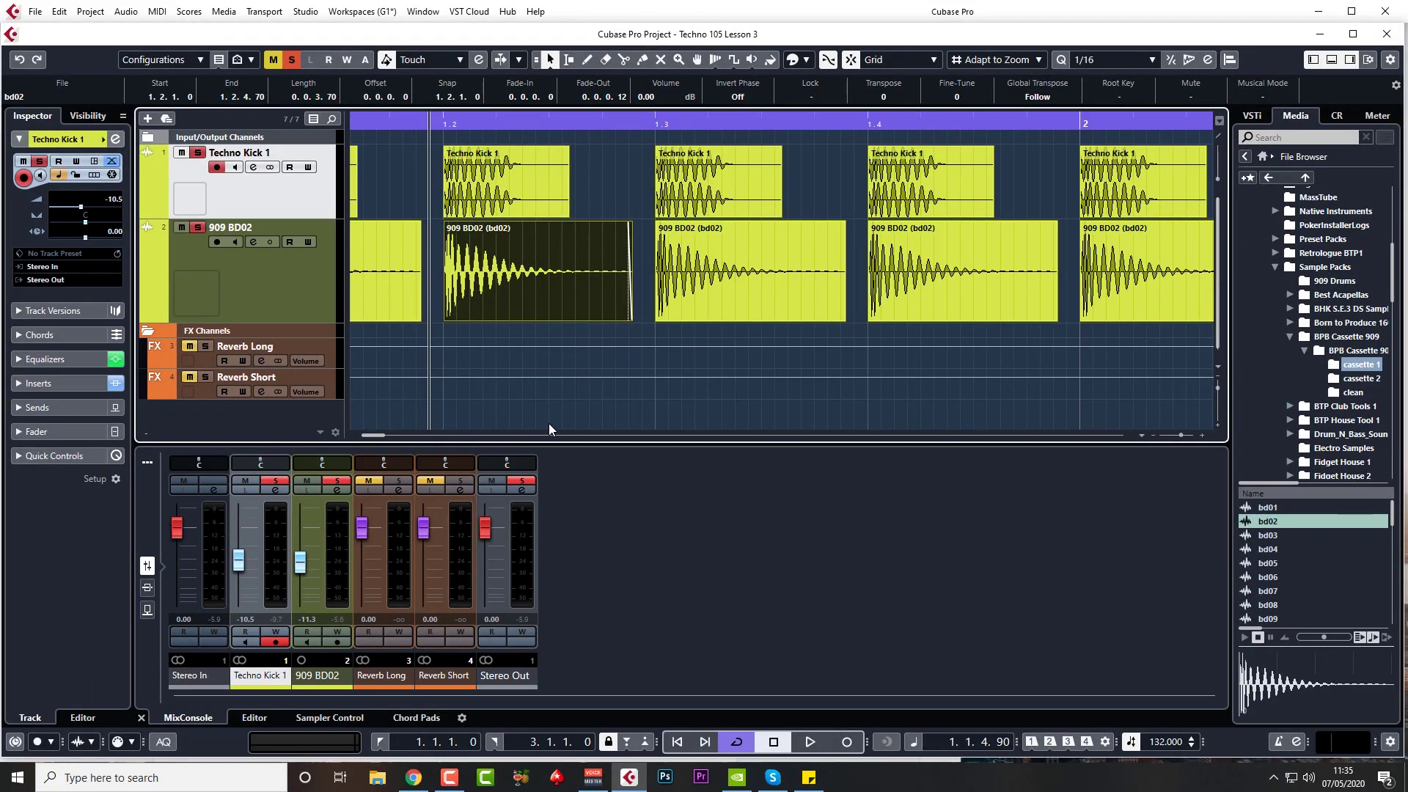
pyautogui.hscroll(-2, 512, 385)
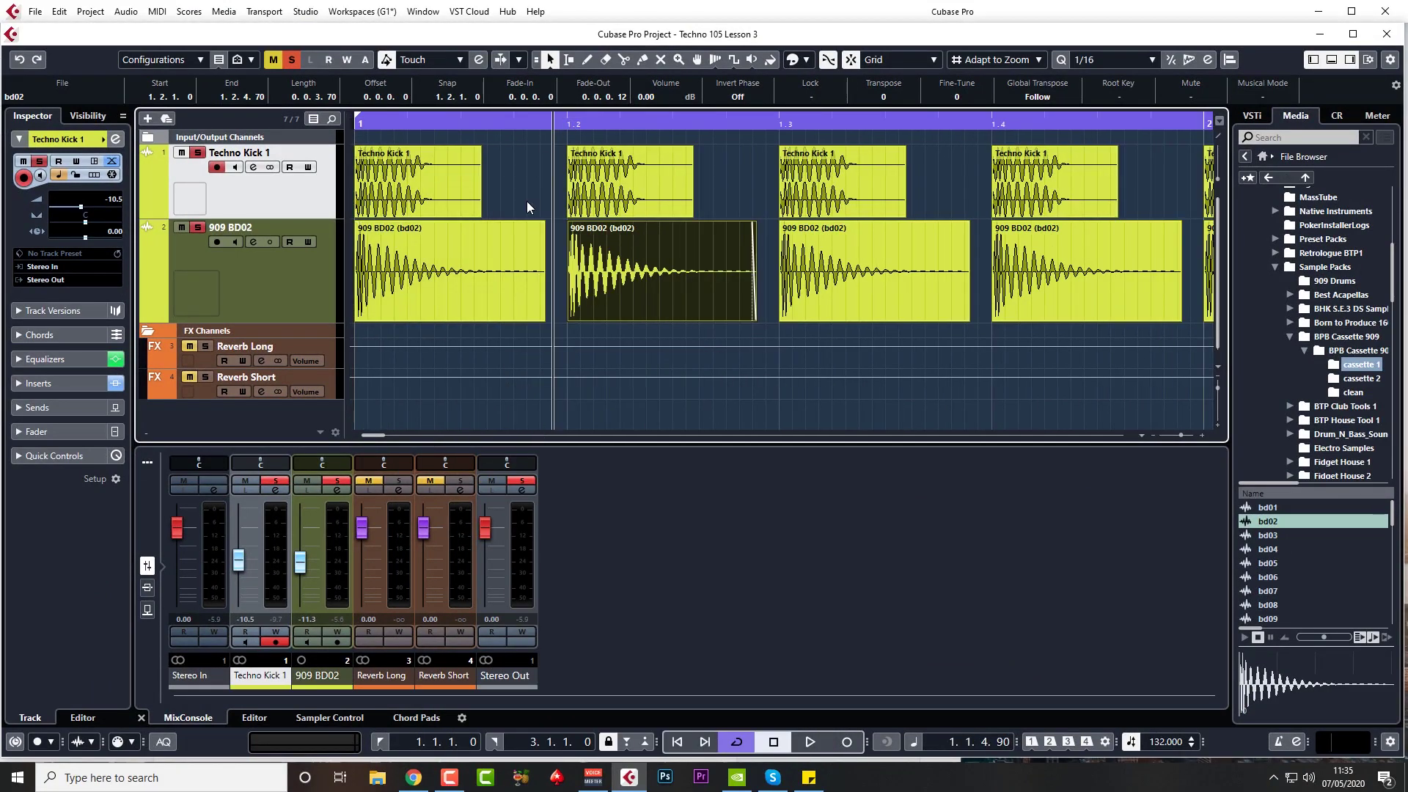
pyautogui.click(198, 153)
# - Loop bar 1 to 1.2 and open channel settings for the first 909 BD02 event
pyautogui.click(307, 288)
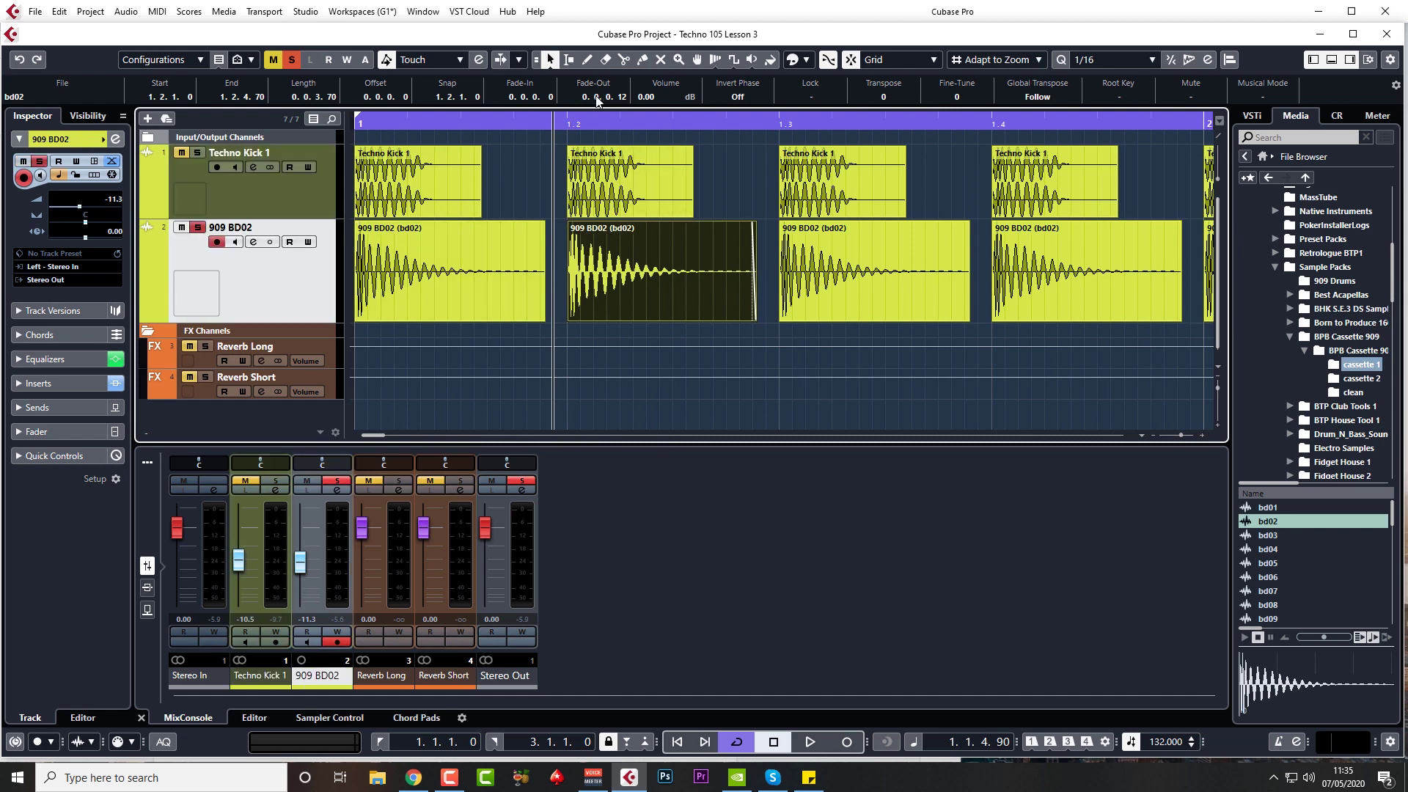
pyautogui.keyDown('alt'); pyautogui.click(569, 125); pyautogui.keyUp('alt')
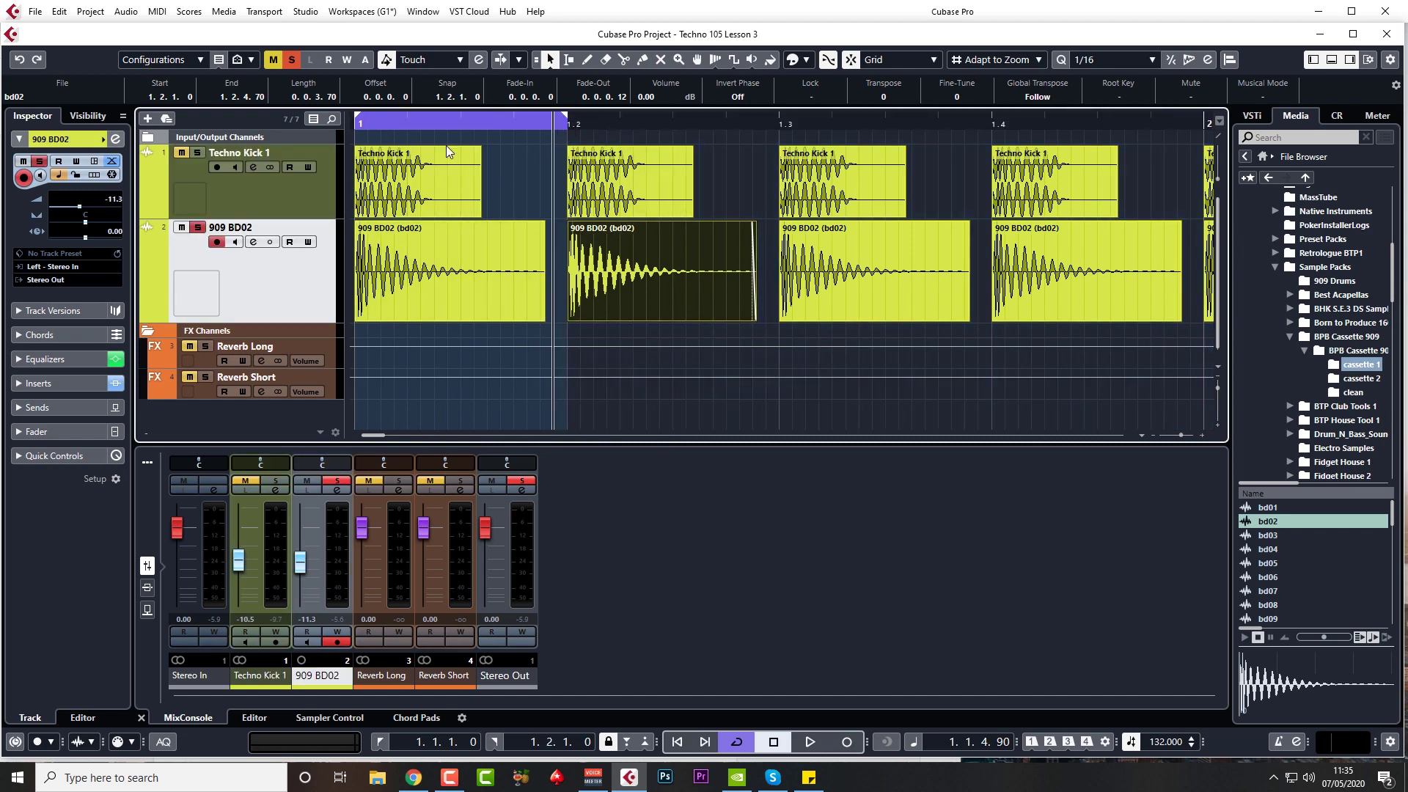
pyautogui.click(432, 270)
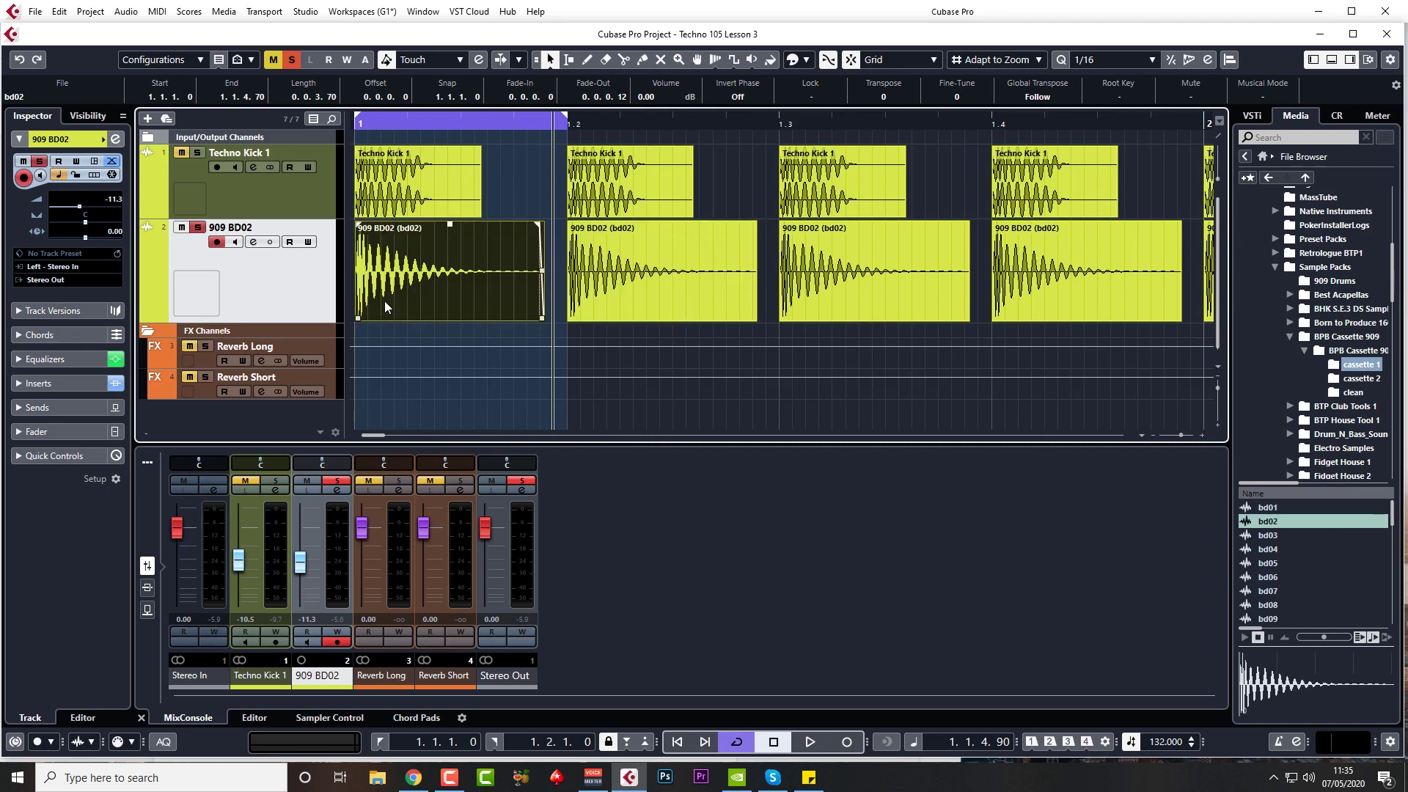
pyautogui.click(259, 242)
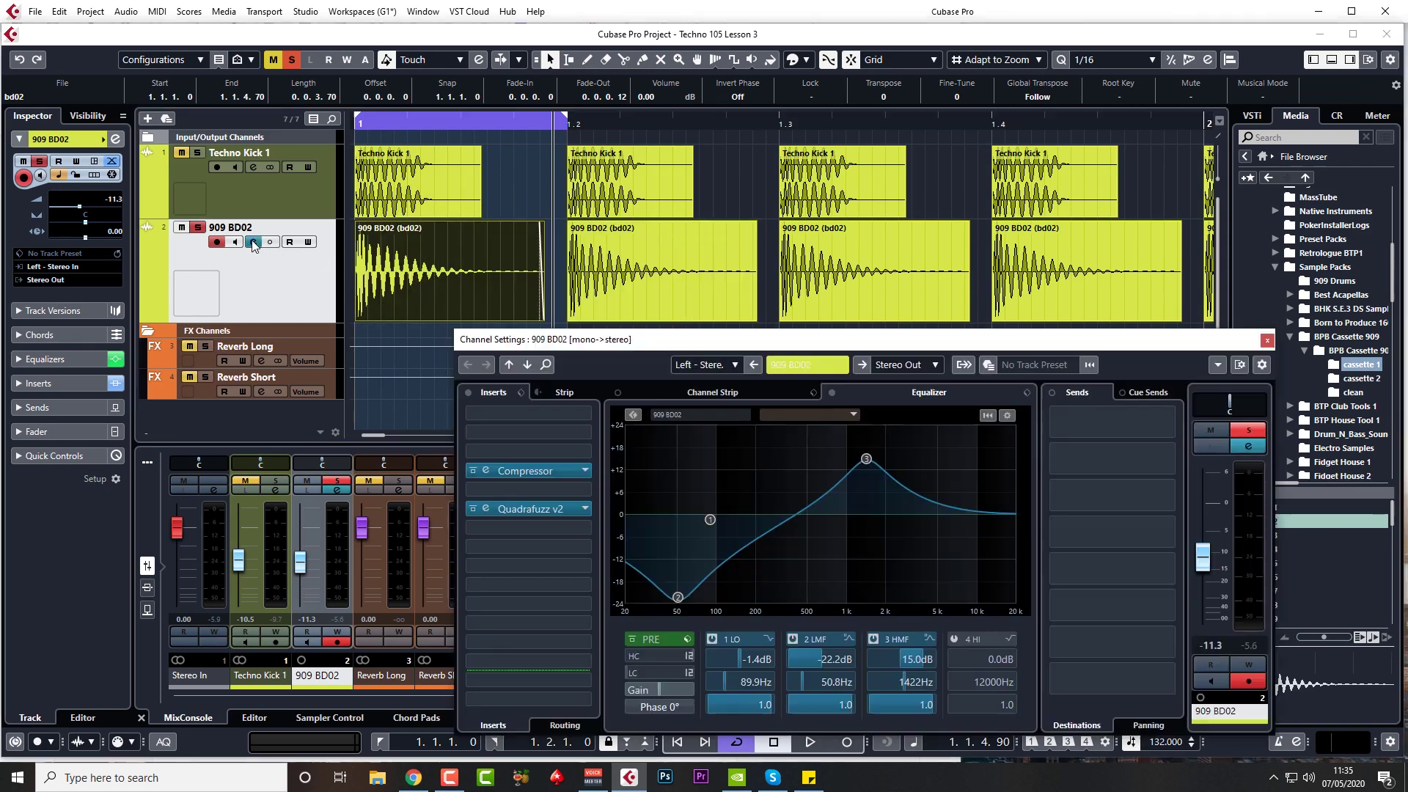
# - Adjust the 909 BD02 compressor threshold during playback, ending around -11.6 dB
pyautogui.click(486, 471)
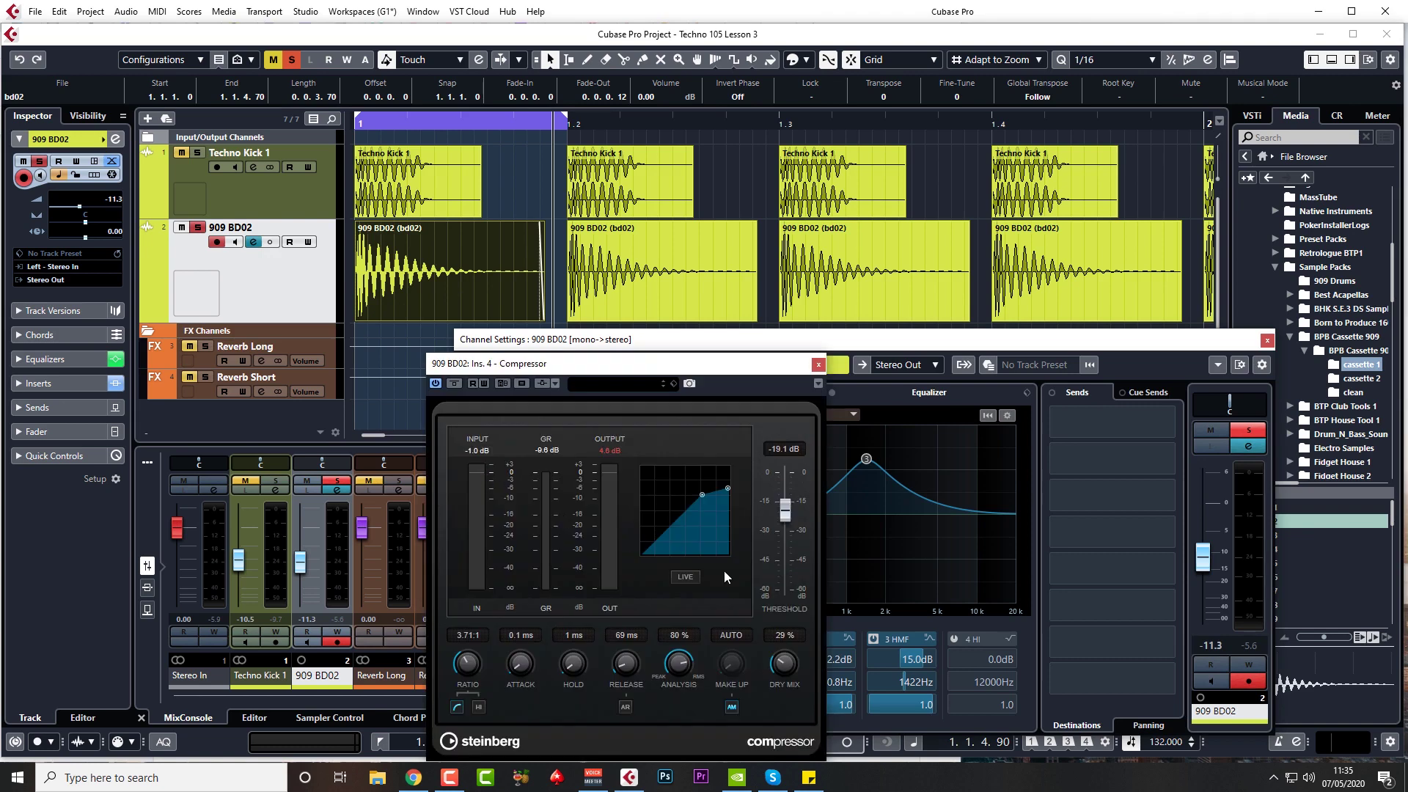
pyautogui.moveTo(789, 513); pyautogui.dragTo(794, 506)
pyautogui.press('space')
pyautogui.moveTo(787, 513); pyautogui.dragTo(792, 501)
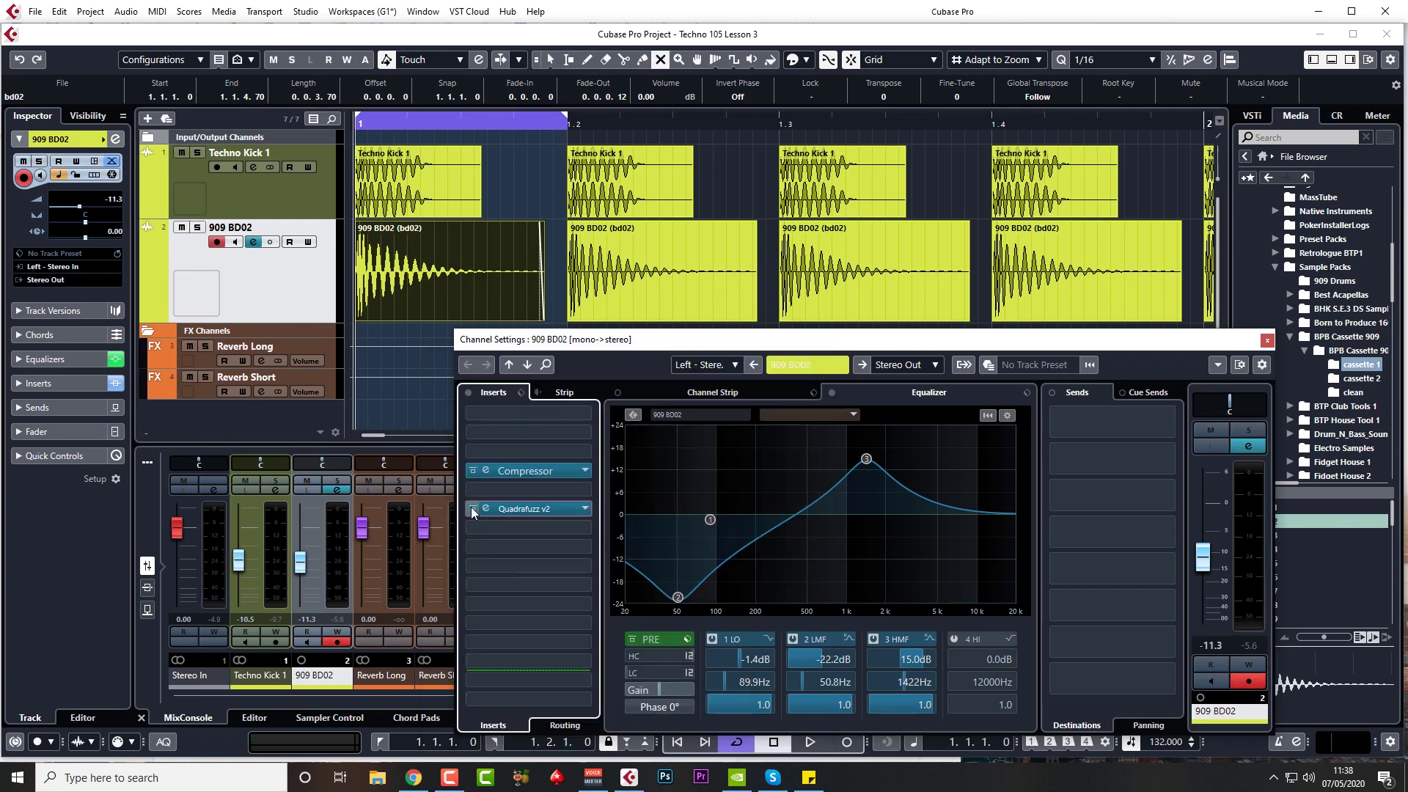
# - Bypass Quadrafuzz v2 and the EQ on 909 BD02, then reopen its Compressor
pyautogui.click(474, 509)
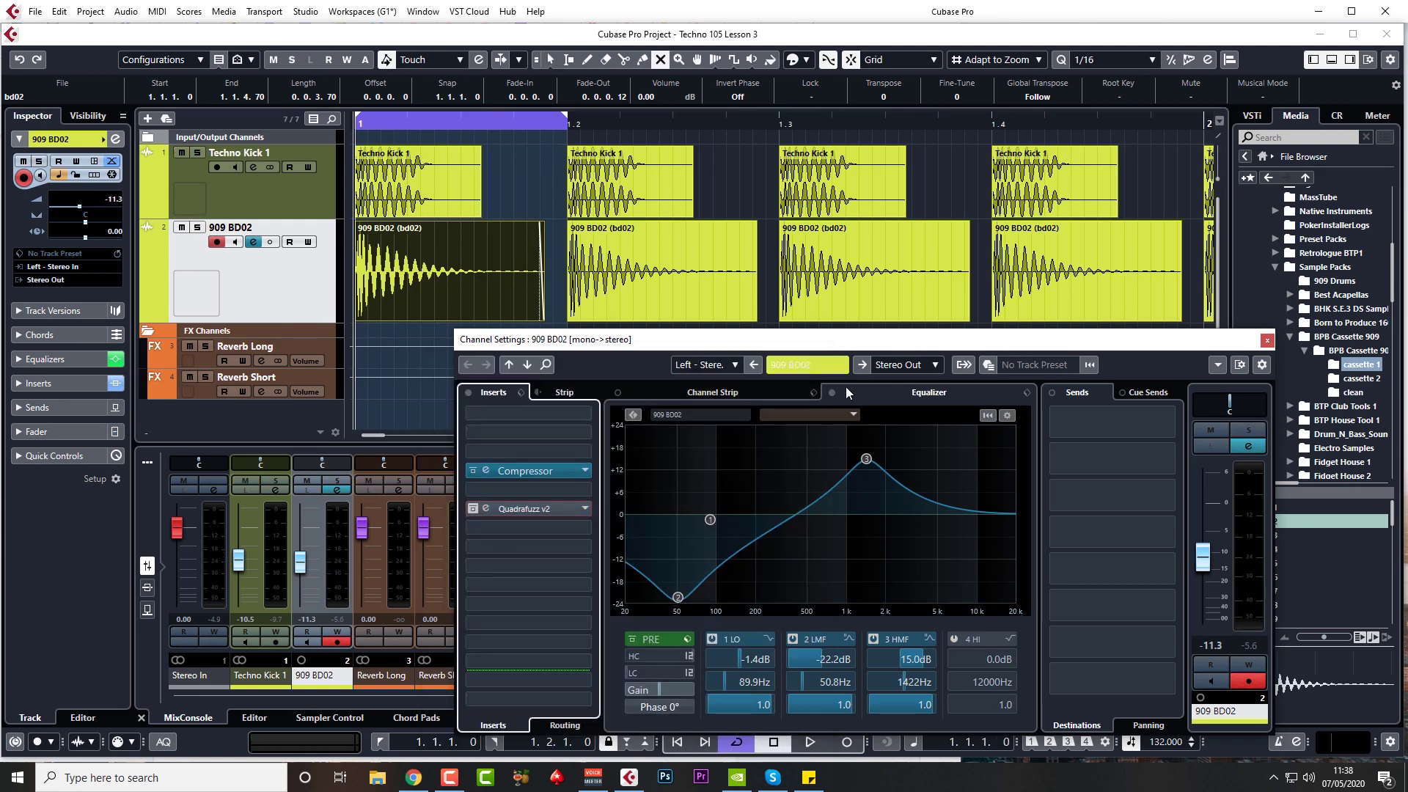
pyautogui.click(833, 392)
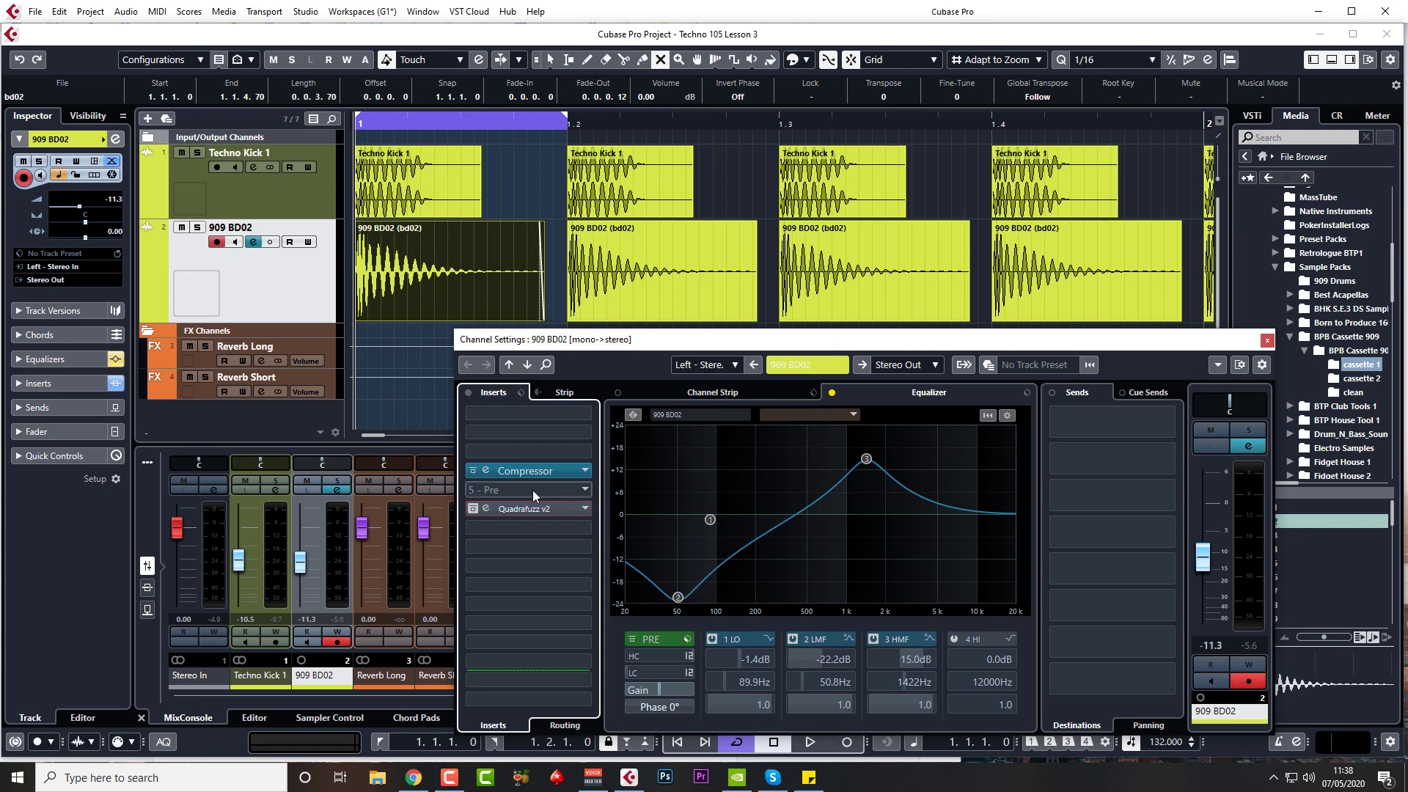
pyautogui.click(485, 471)
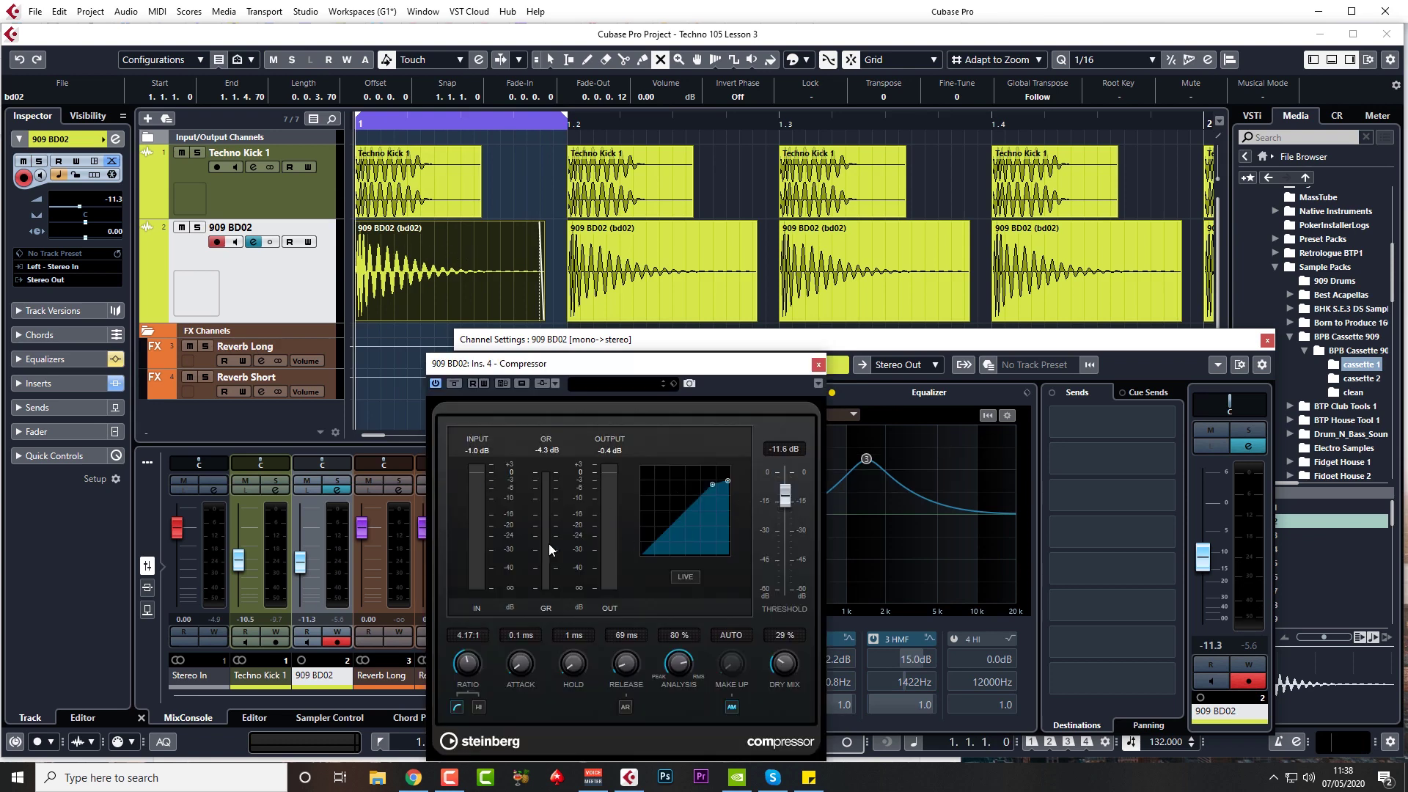
# - Render in place the first 909 BD02 event with Channel Settings, named '909 compressed'
pyautogui.press('Escape')
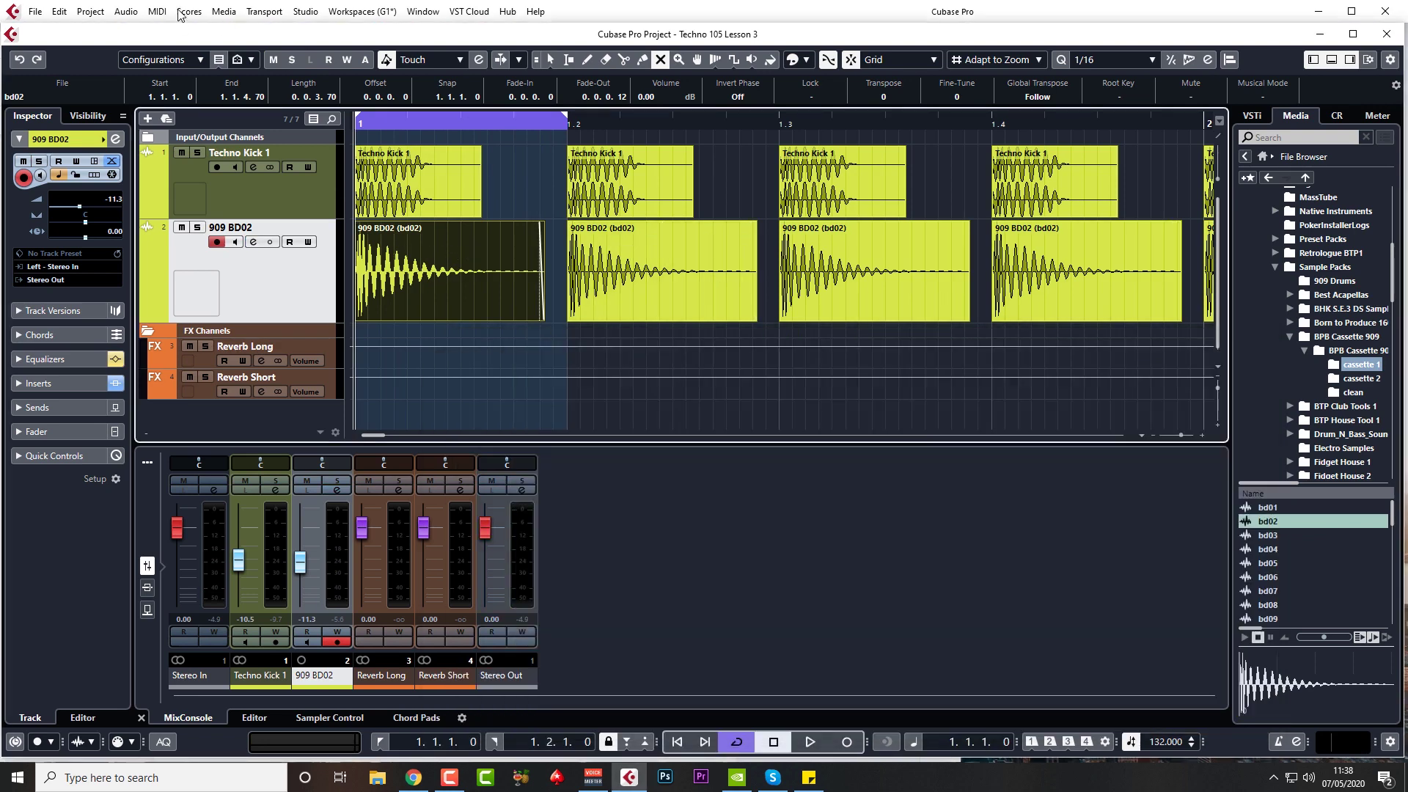
pyautogui.click(91, 11)
pyautogui.moveTo(63, 14)
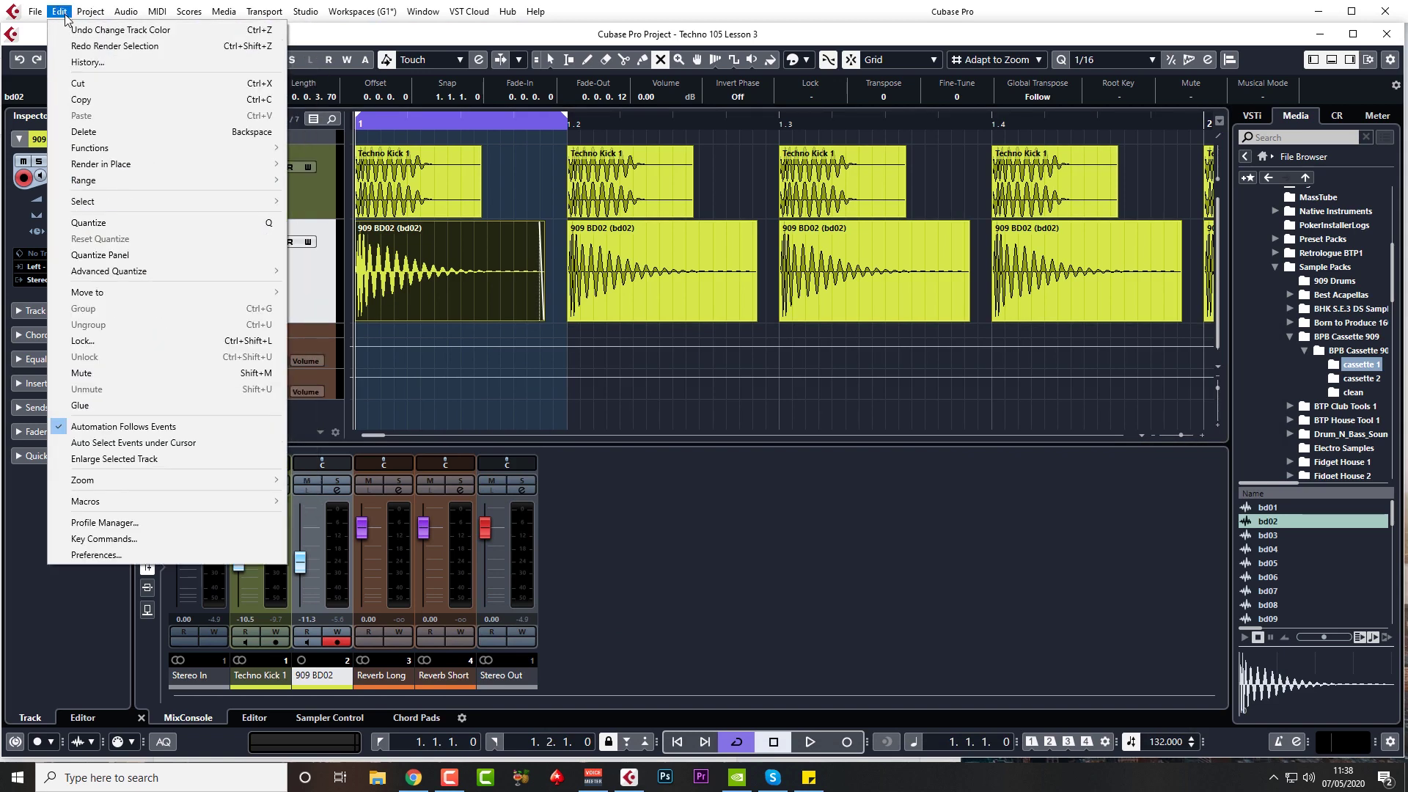
pyautogui.moveTo(181, 162)
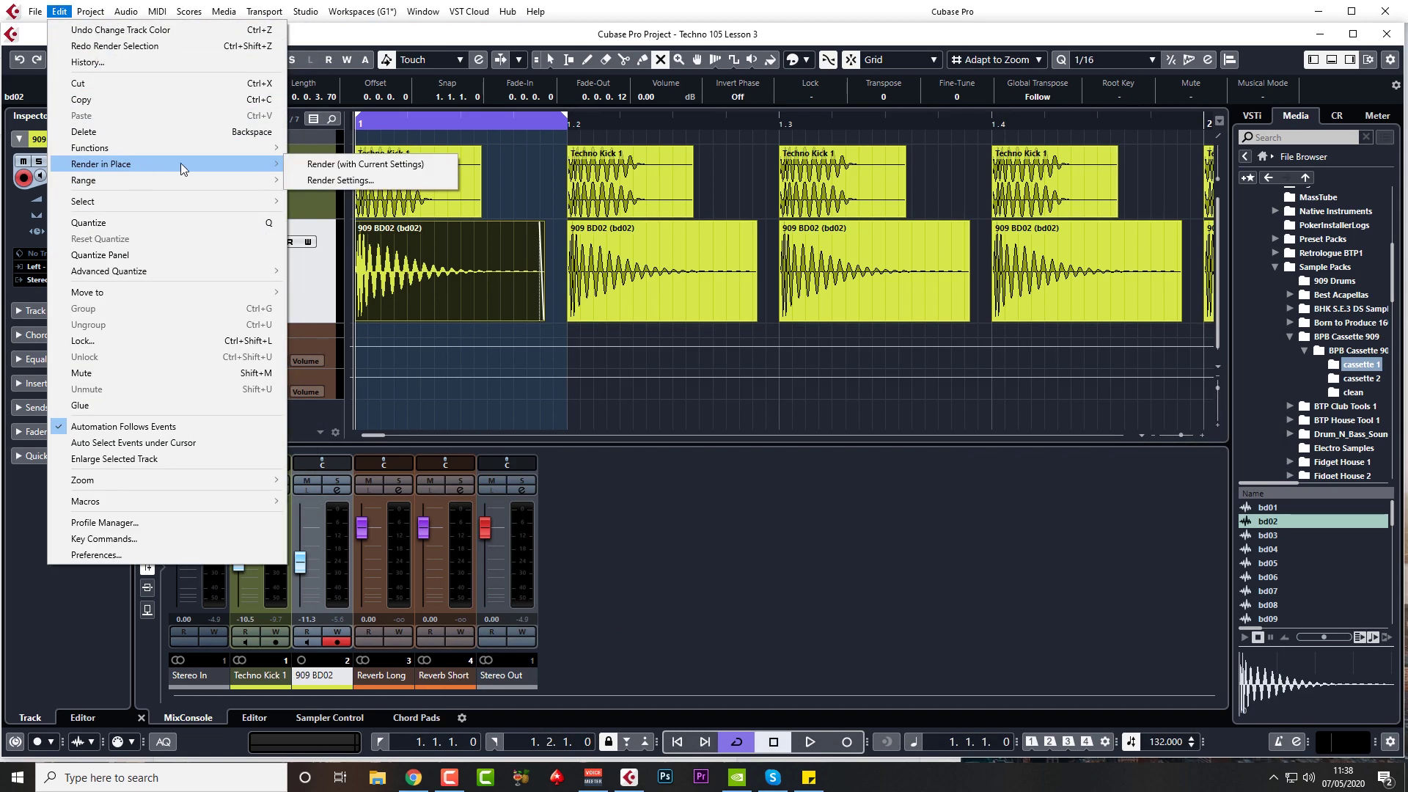
pyautogui.click(349, 182)
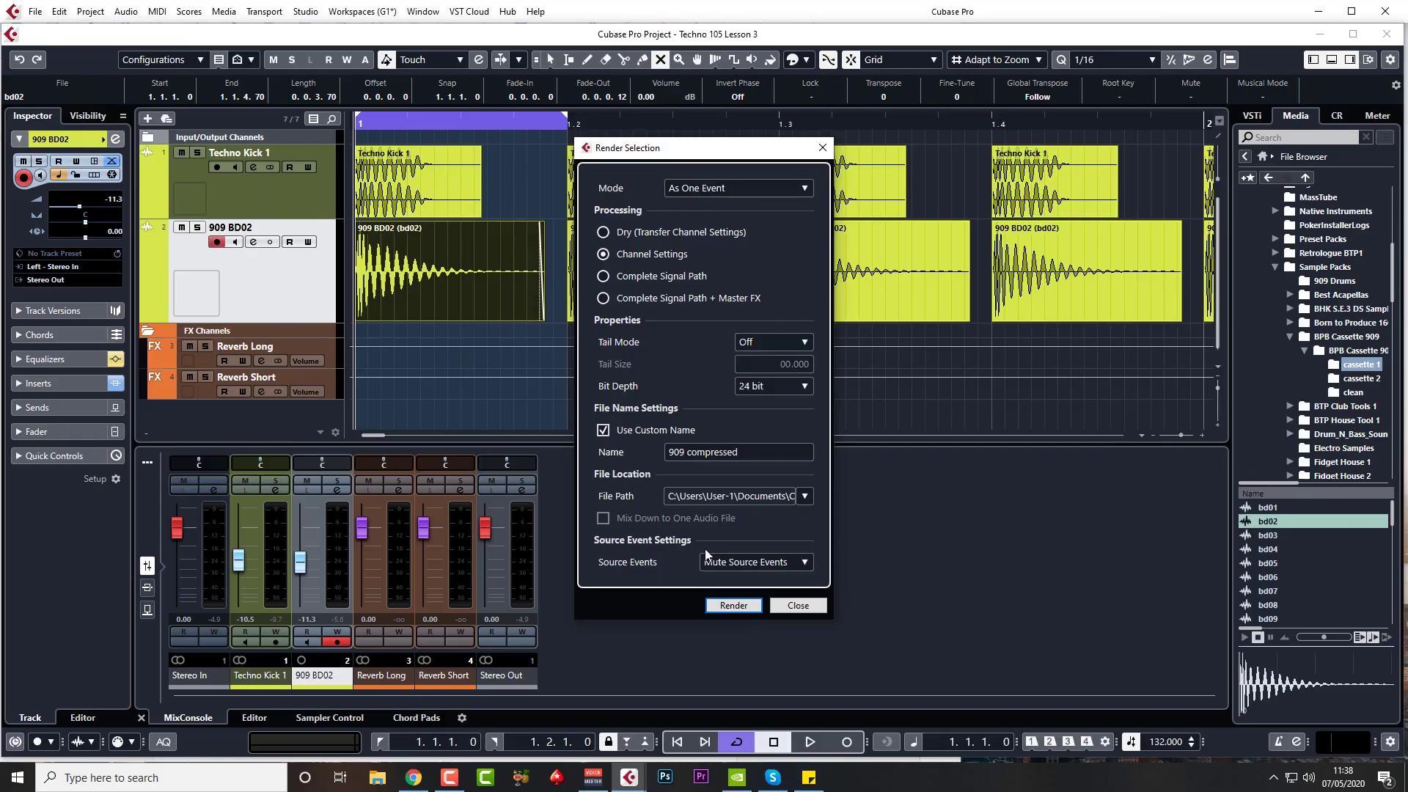
pyautogui.click(734, 605)
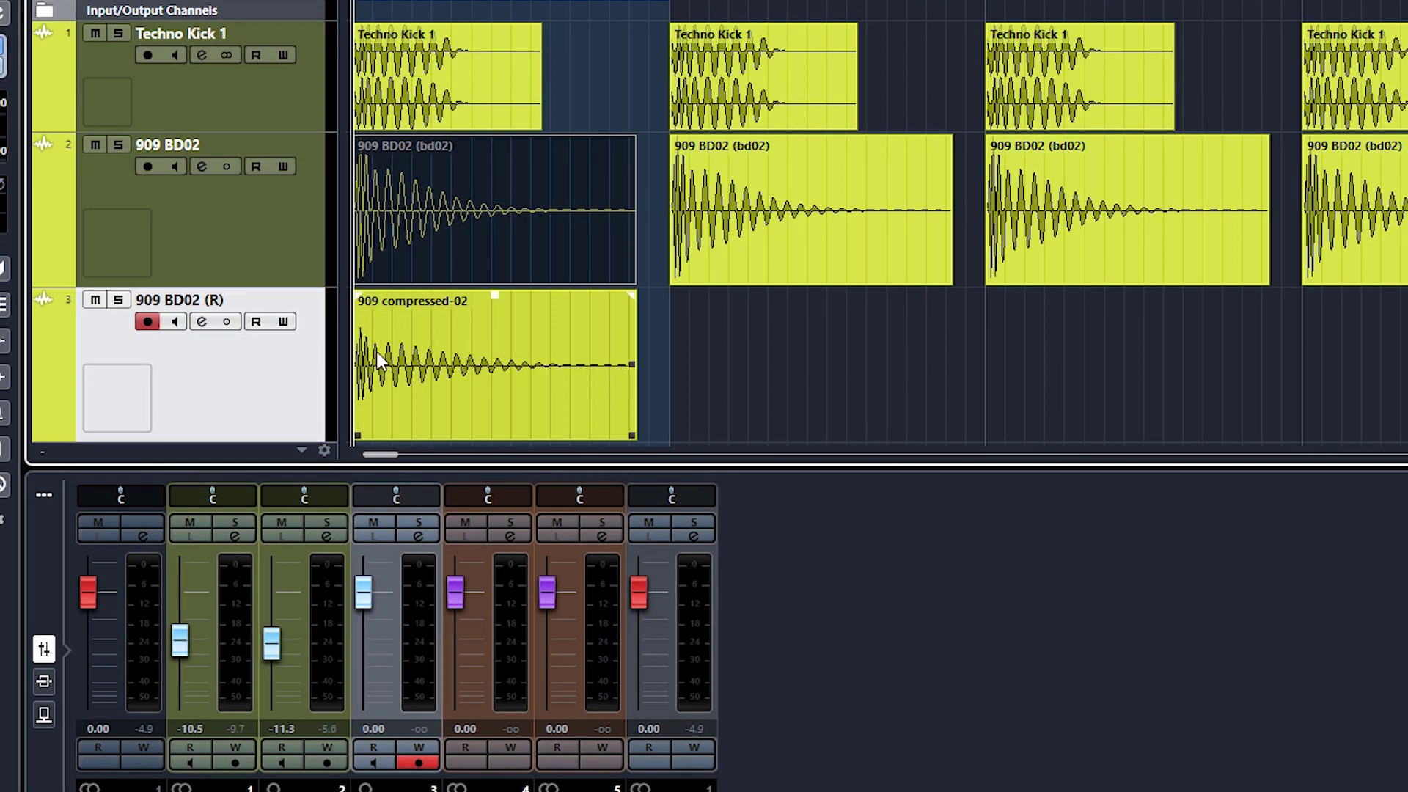
# - Solo and play the original 909 BD02 kick against the rendered one, then unsolo it
pyautogui.click(500, 337)
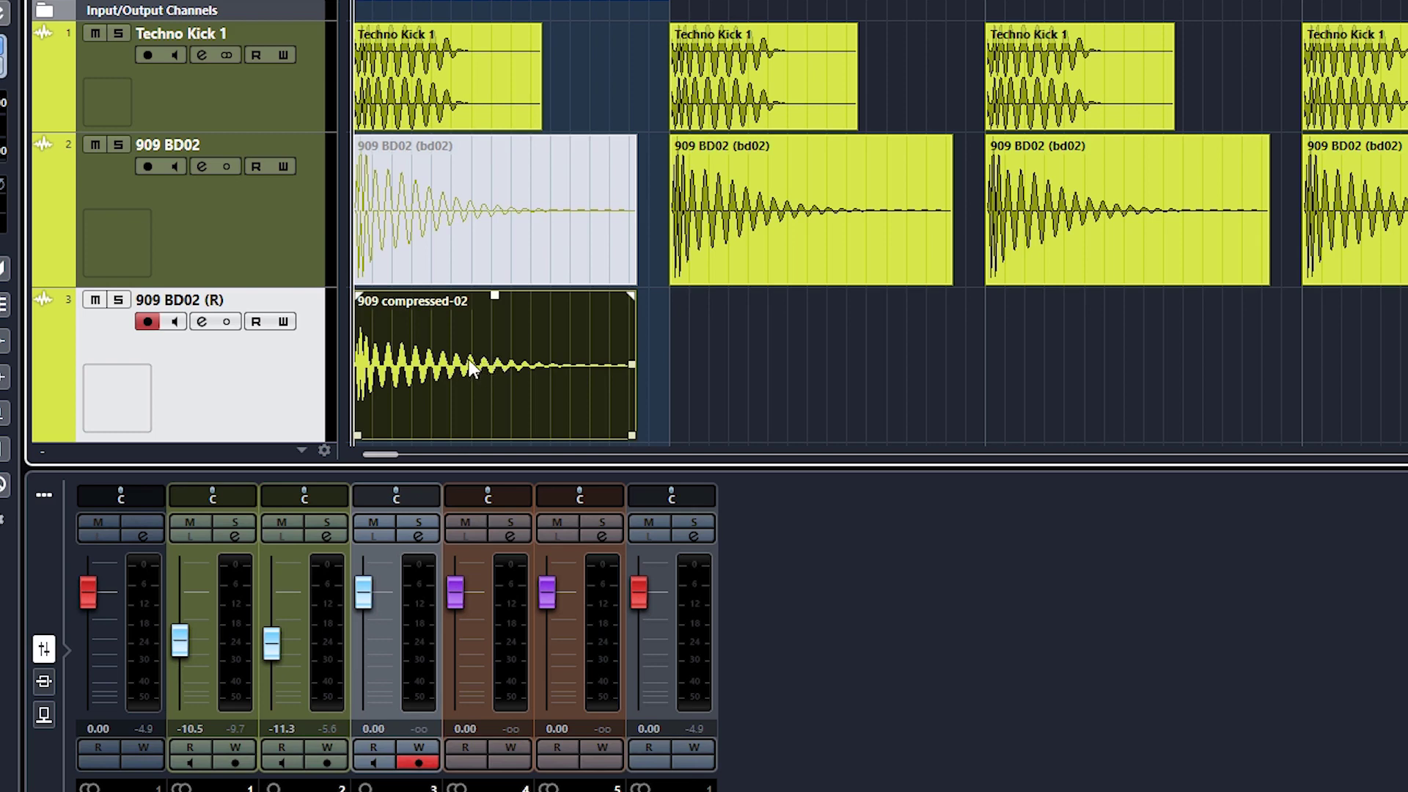
pyautogui.press('Up')
pyautogui.press('s')
pyautogui.press('space')
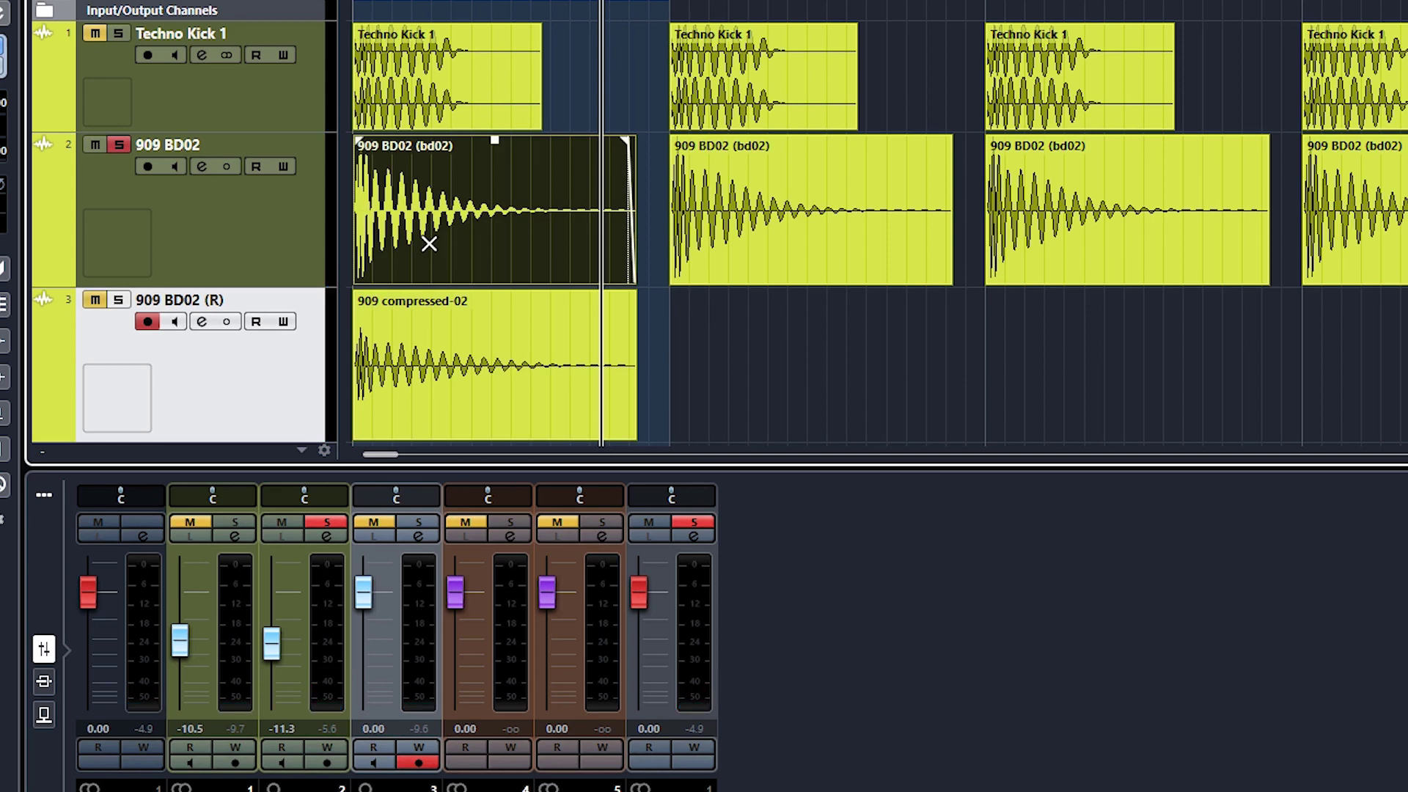
pyautogui.click(253, 200)
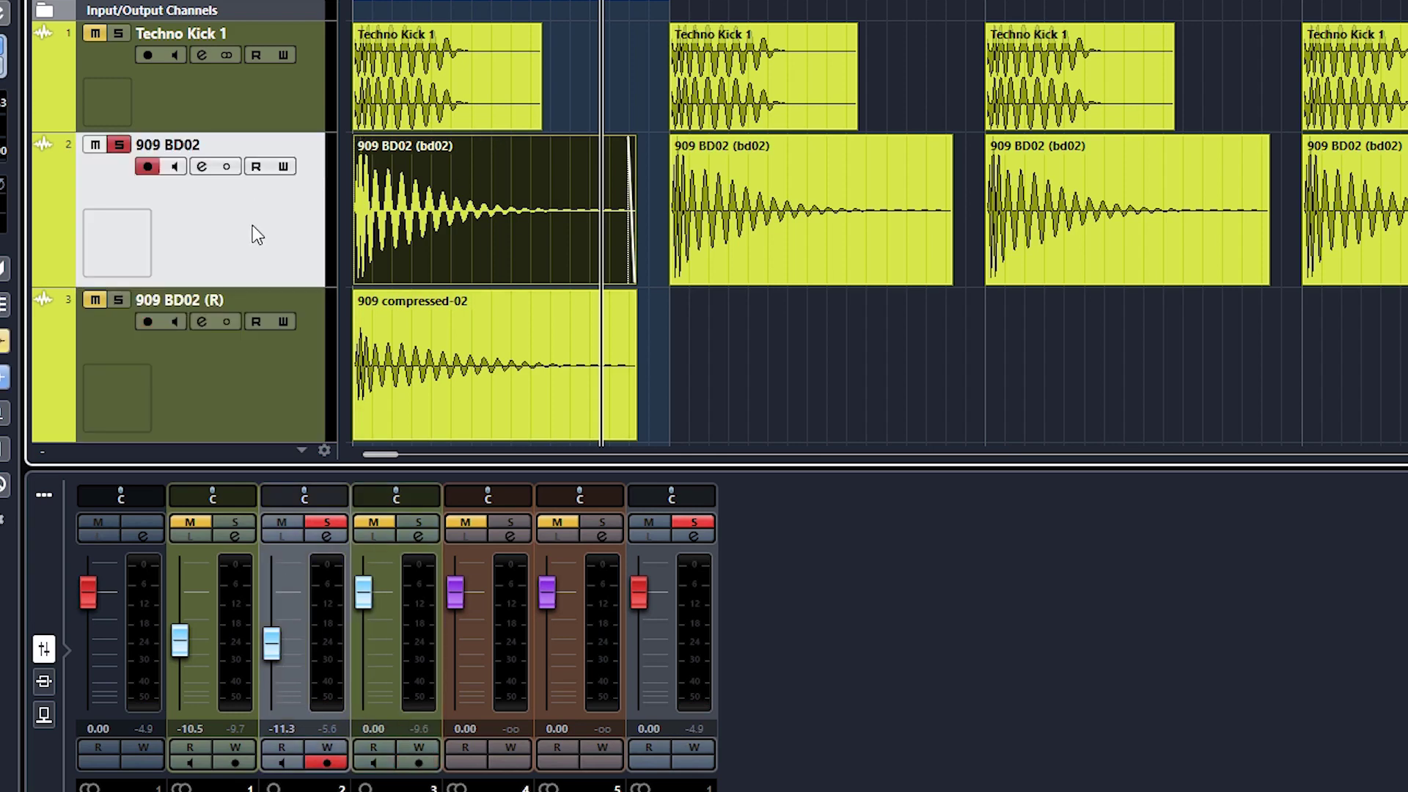
pyautogui.press('space')
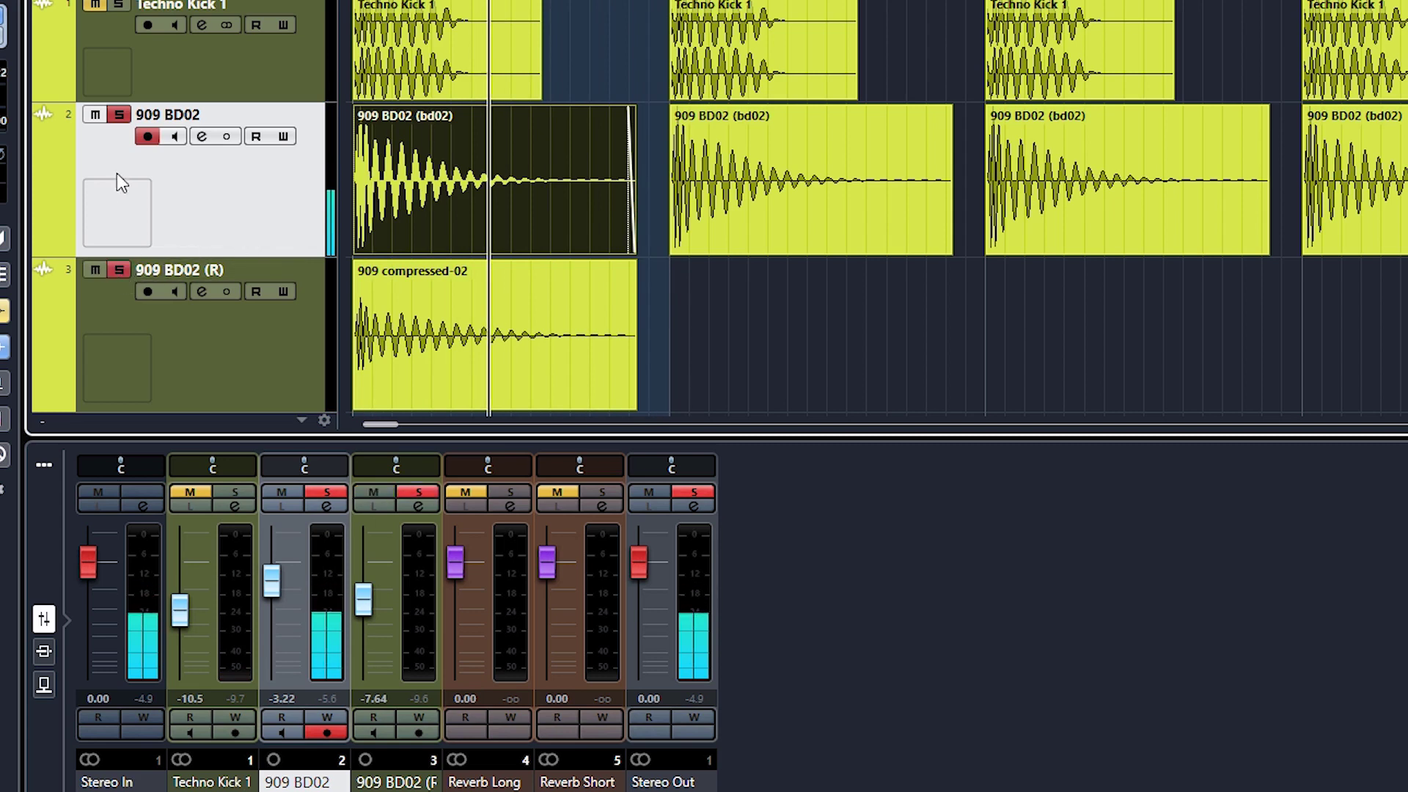
pyautogui.click(118, 115)
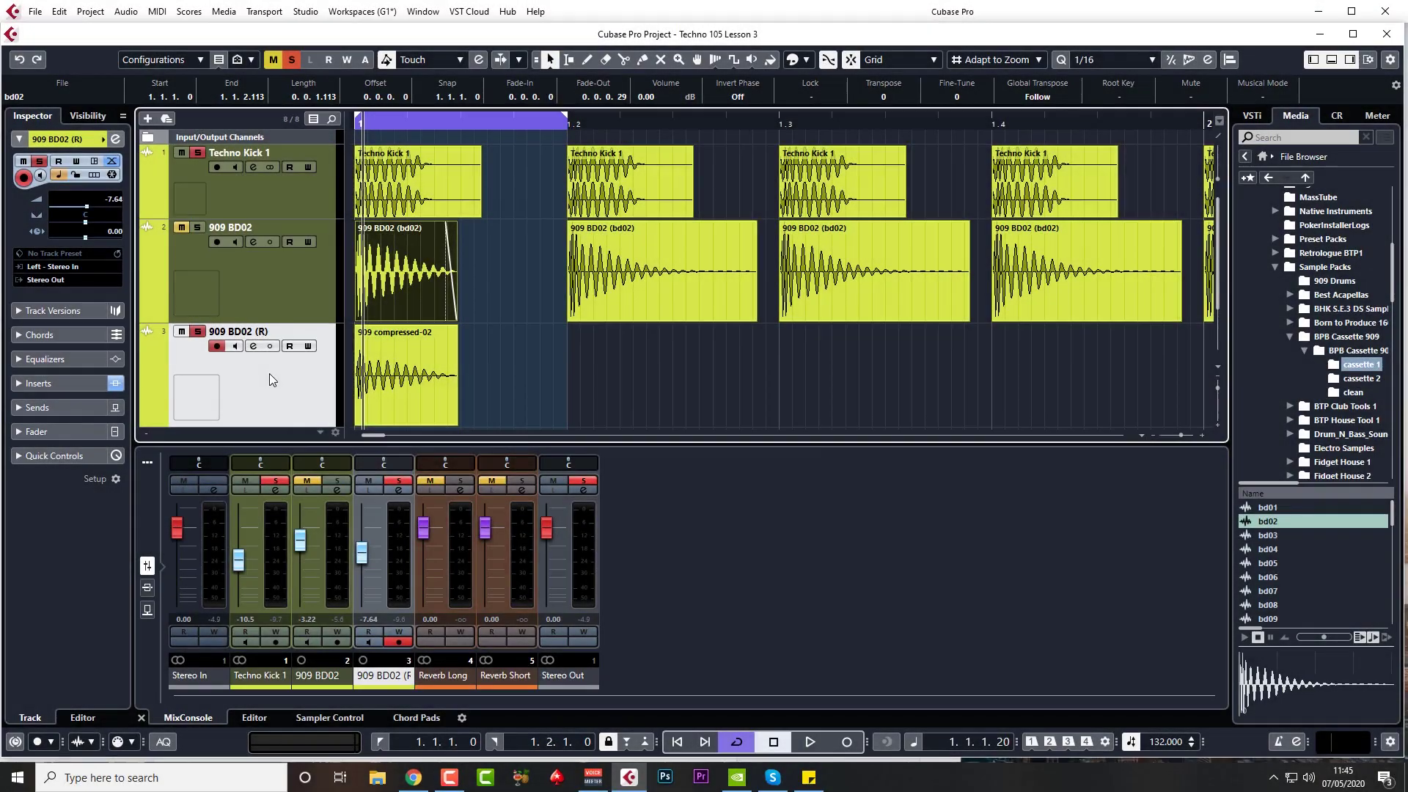
# - Remove the bounced 909 BD02 (R) track and unsolo Techno Kick 1
pyautogui.rightClick(271, 376)
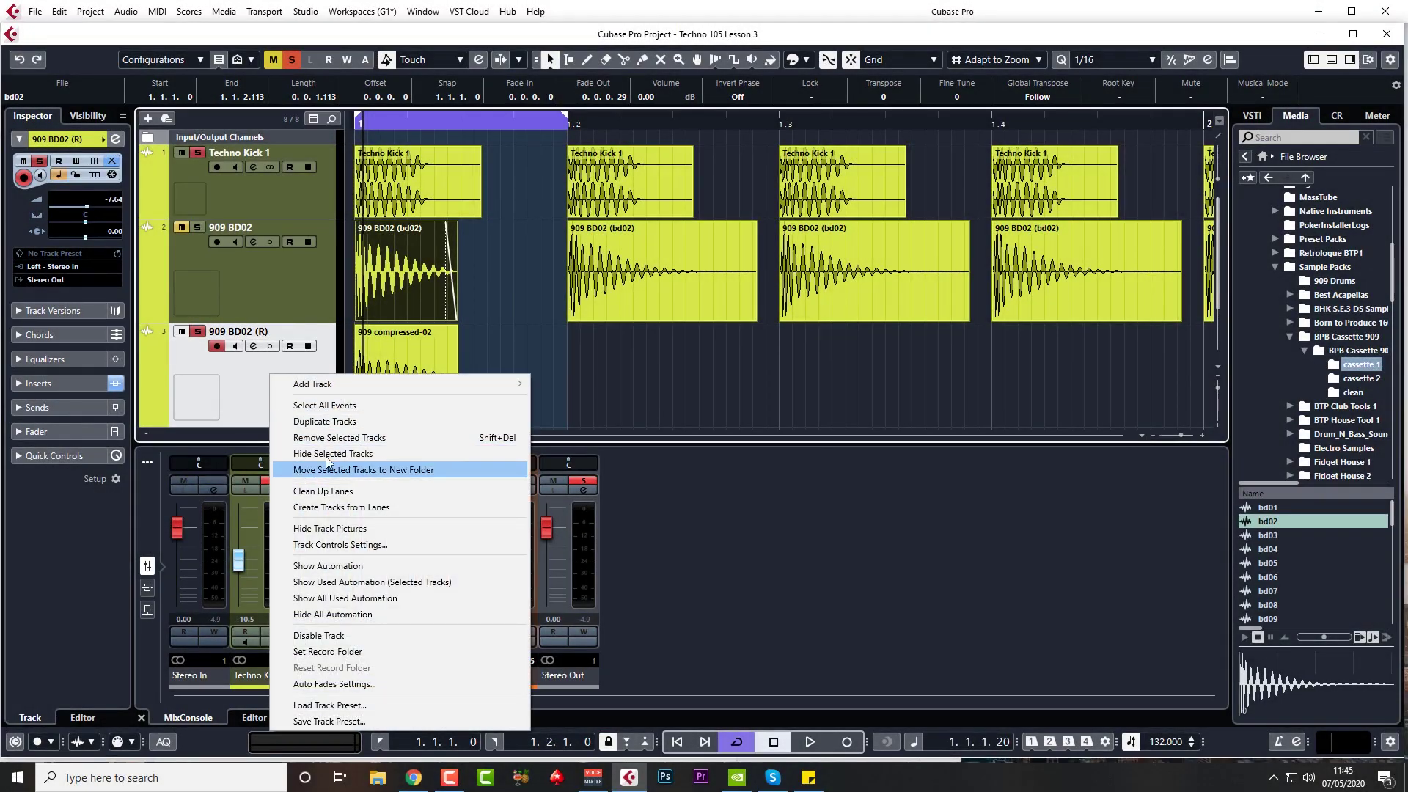
pyautogui.click(345, 439)
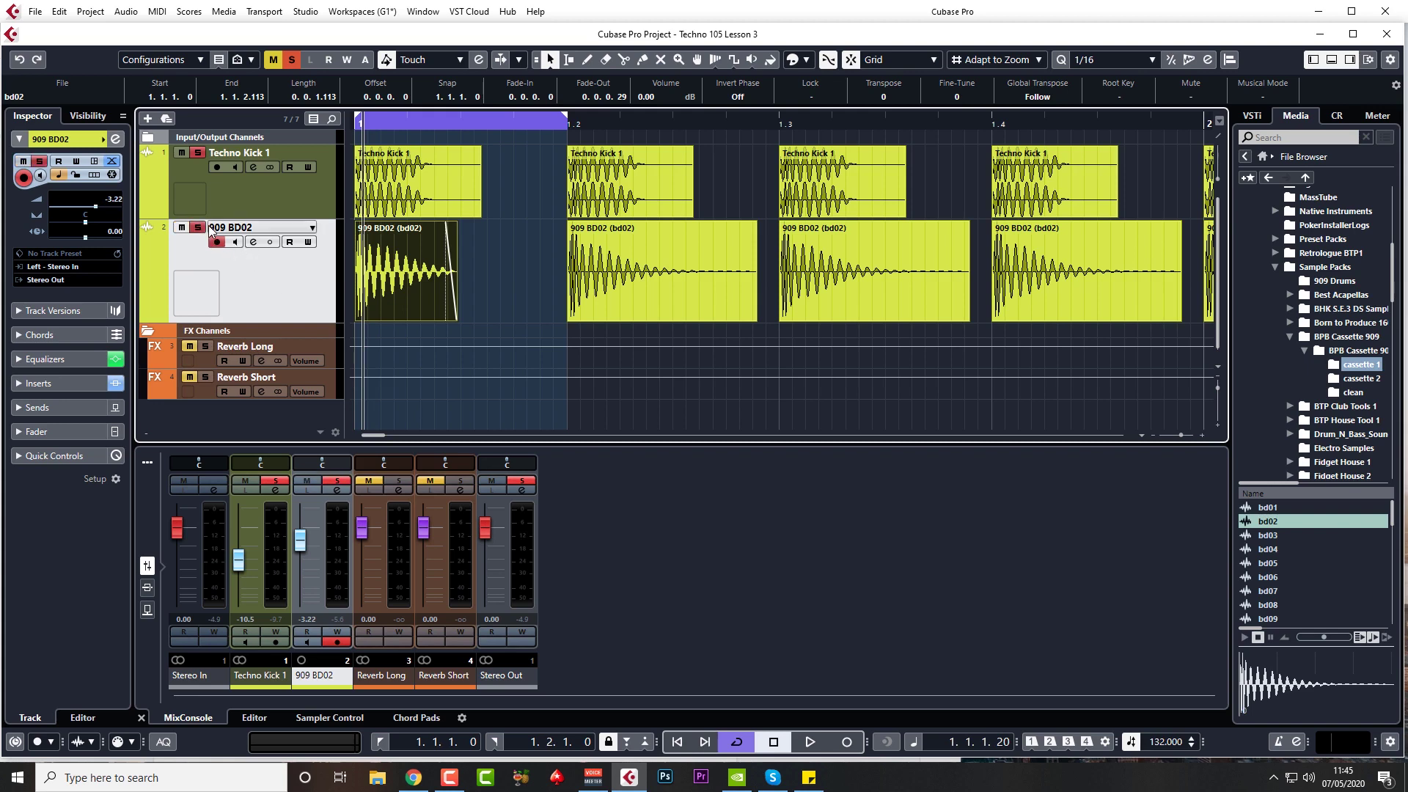
pyautogui.click(200, 153)
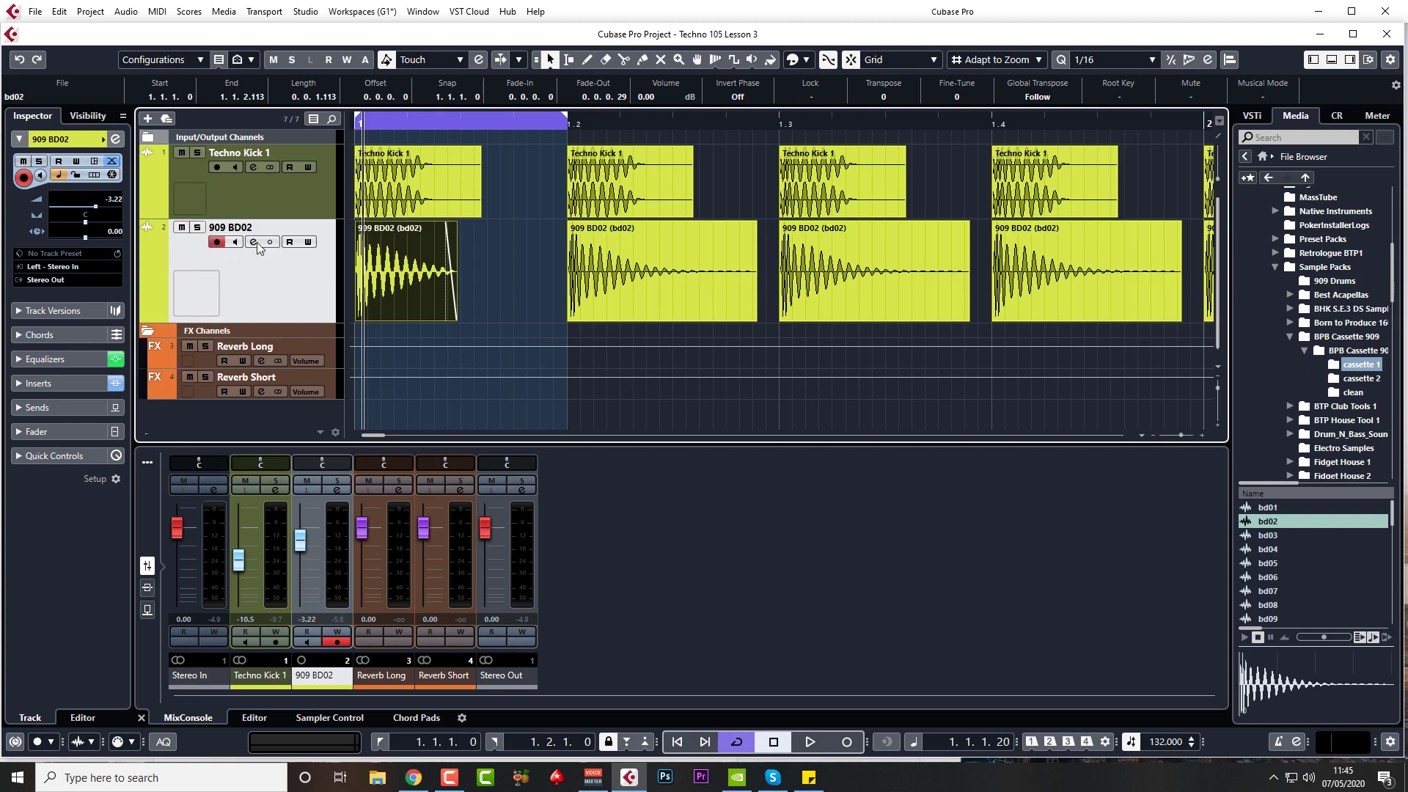
# - Raise the 909 BD02 compressor threshold to -18.4 dB and adjust its Dry Mix during playback
pyautogui.click(257, 244)
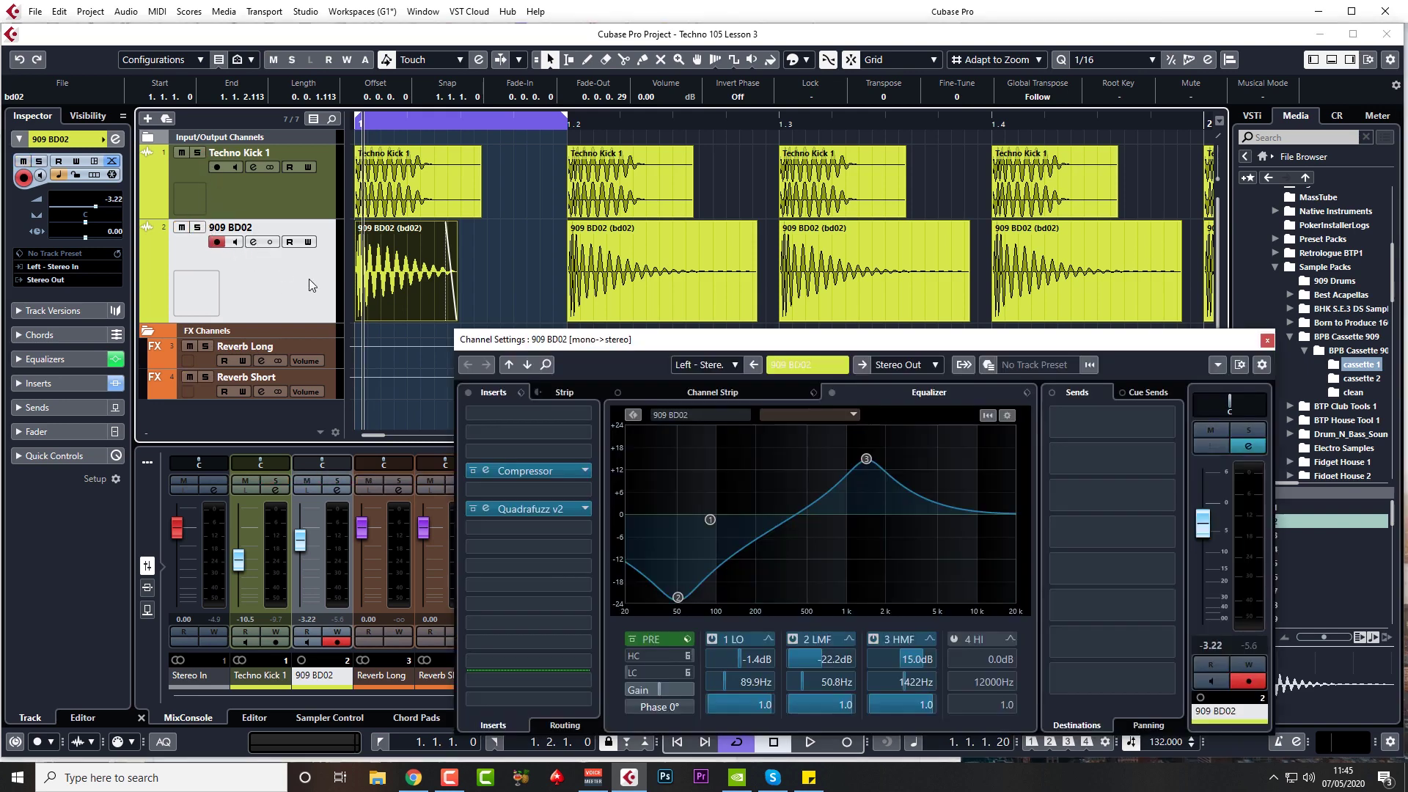
pyautogui.click(486, 471)
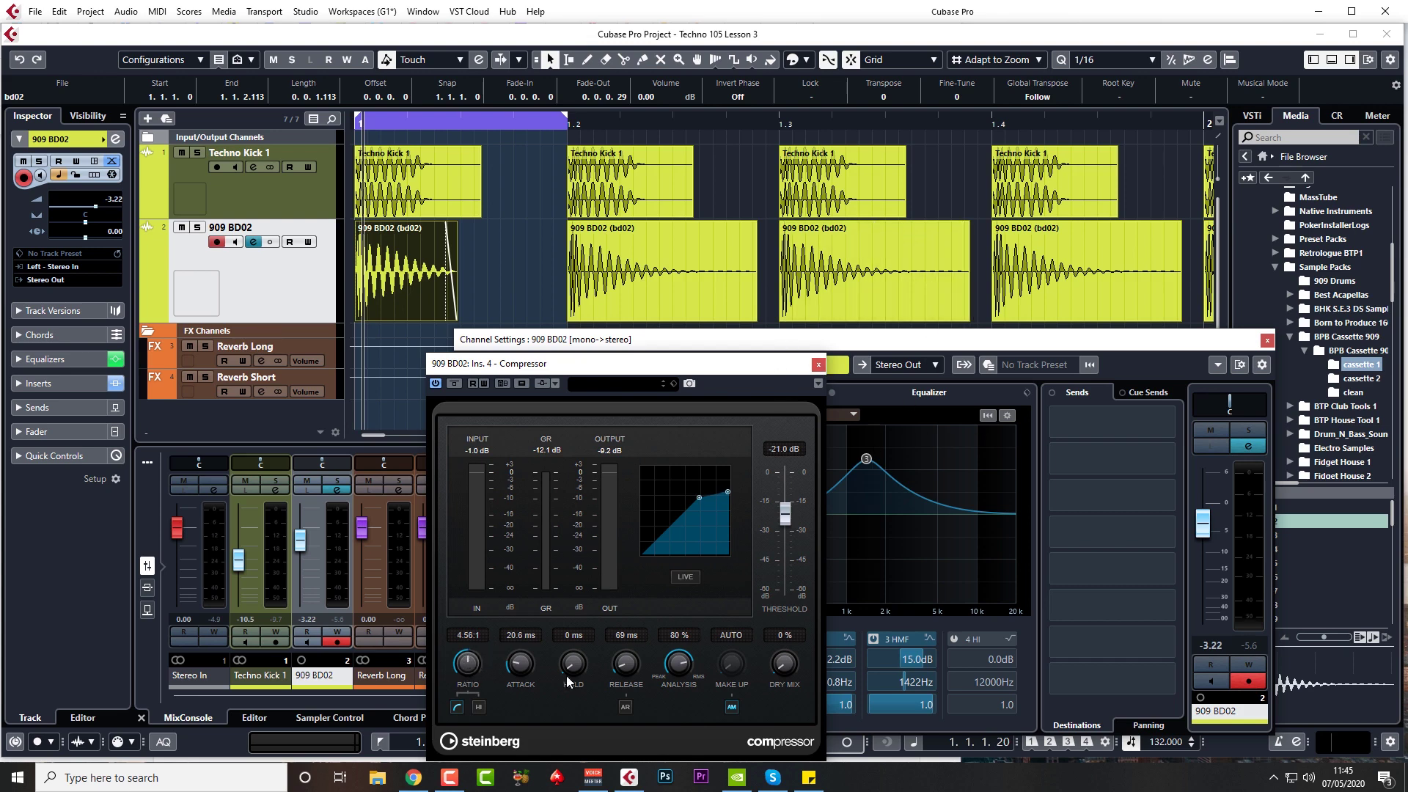
pyautogui.press('space')
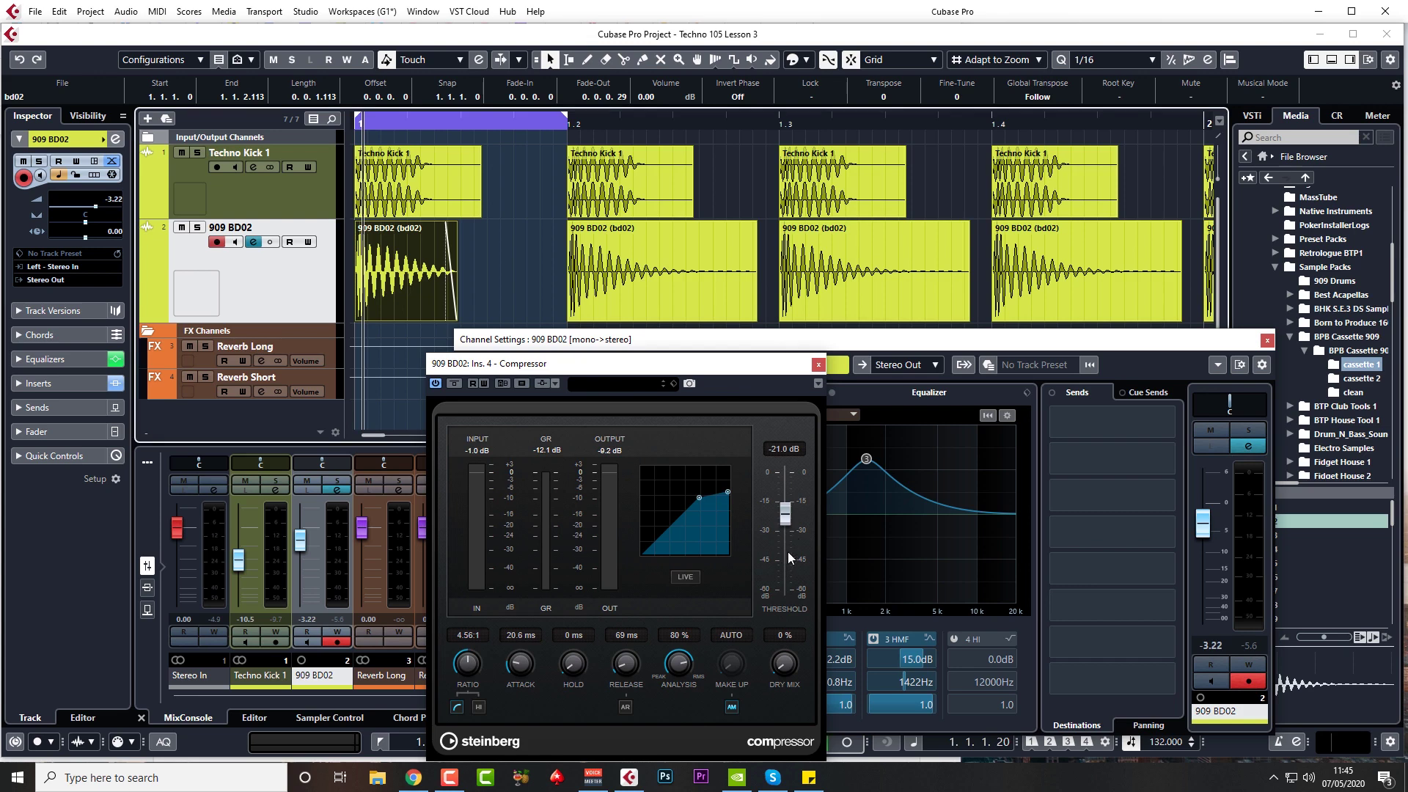
pyautogui.moveTo(786, 511); pyautogui.dragTo(790, 506)
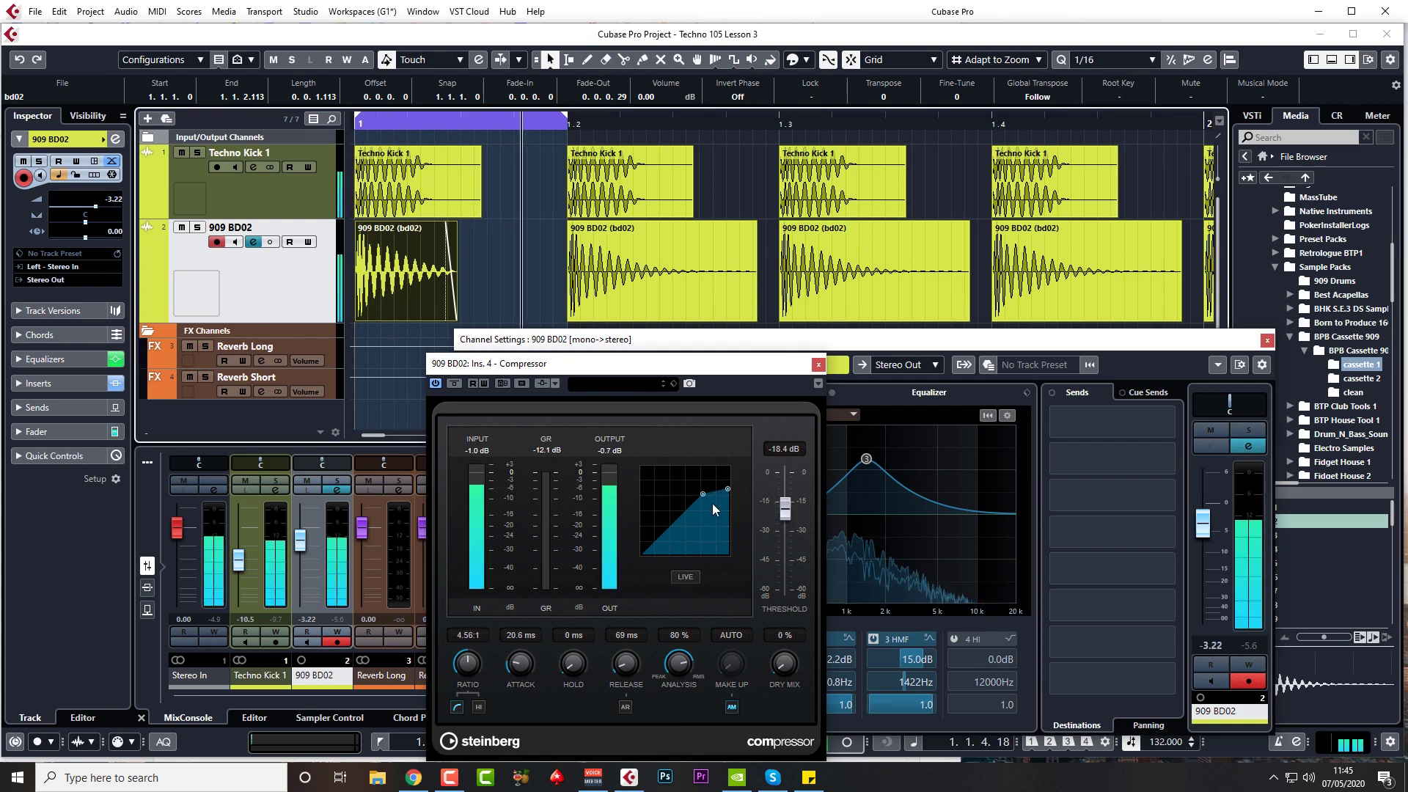
pyautogui.moveTo(777, 667)
pyautogui.mouseDown()
pyautogui.moveTo(790, 606)
pyautogui.moveTo(764, 651)
pyautogui.mouseUp()
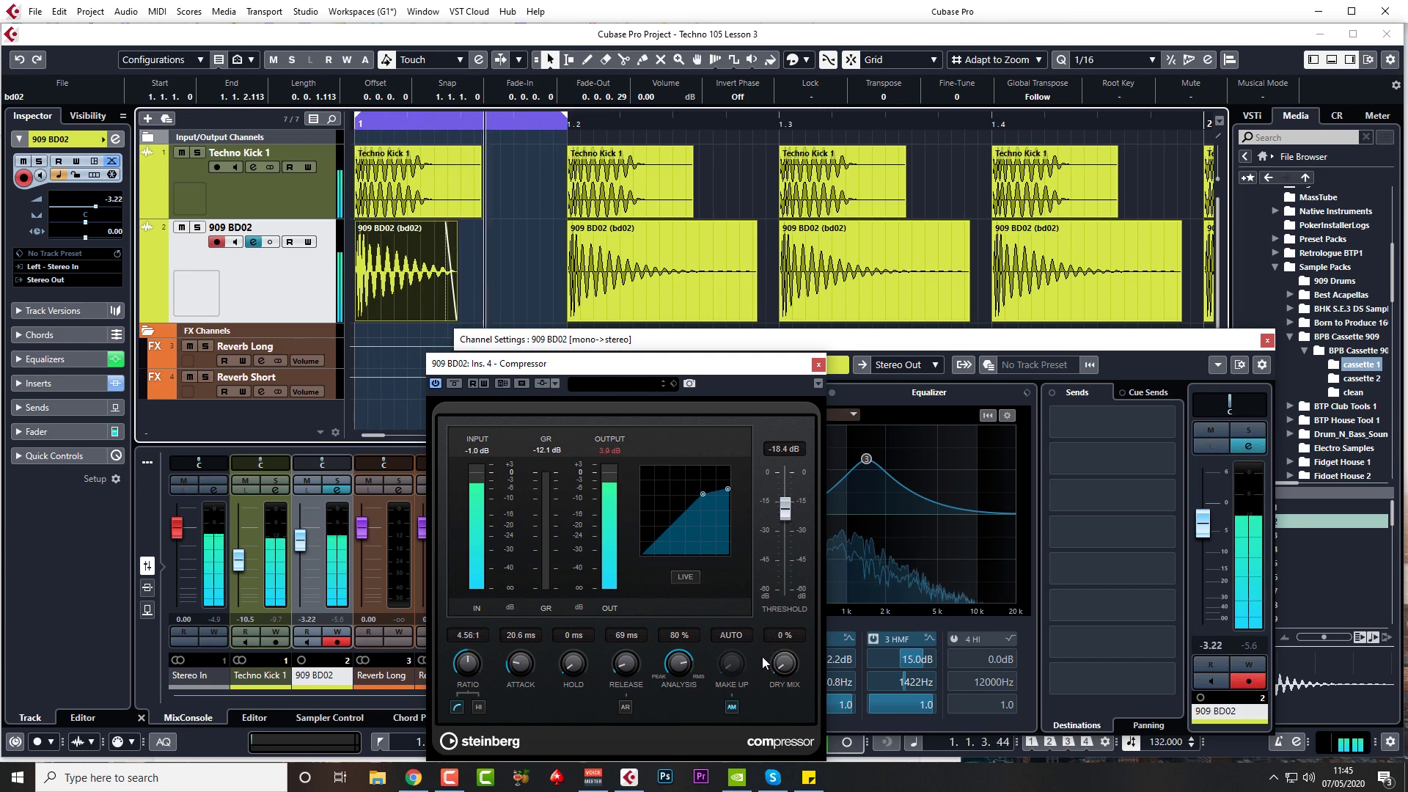
# - Audition the 909 BD02 Quadrafuzz v2 distortion during playback, then close its editor
pyautogui.click(892, 372)
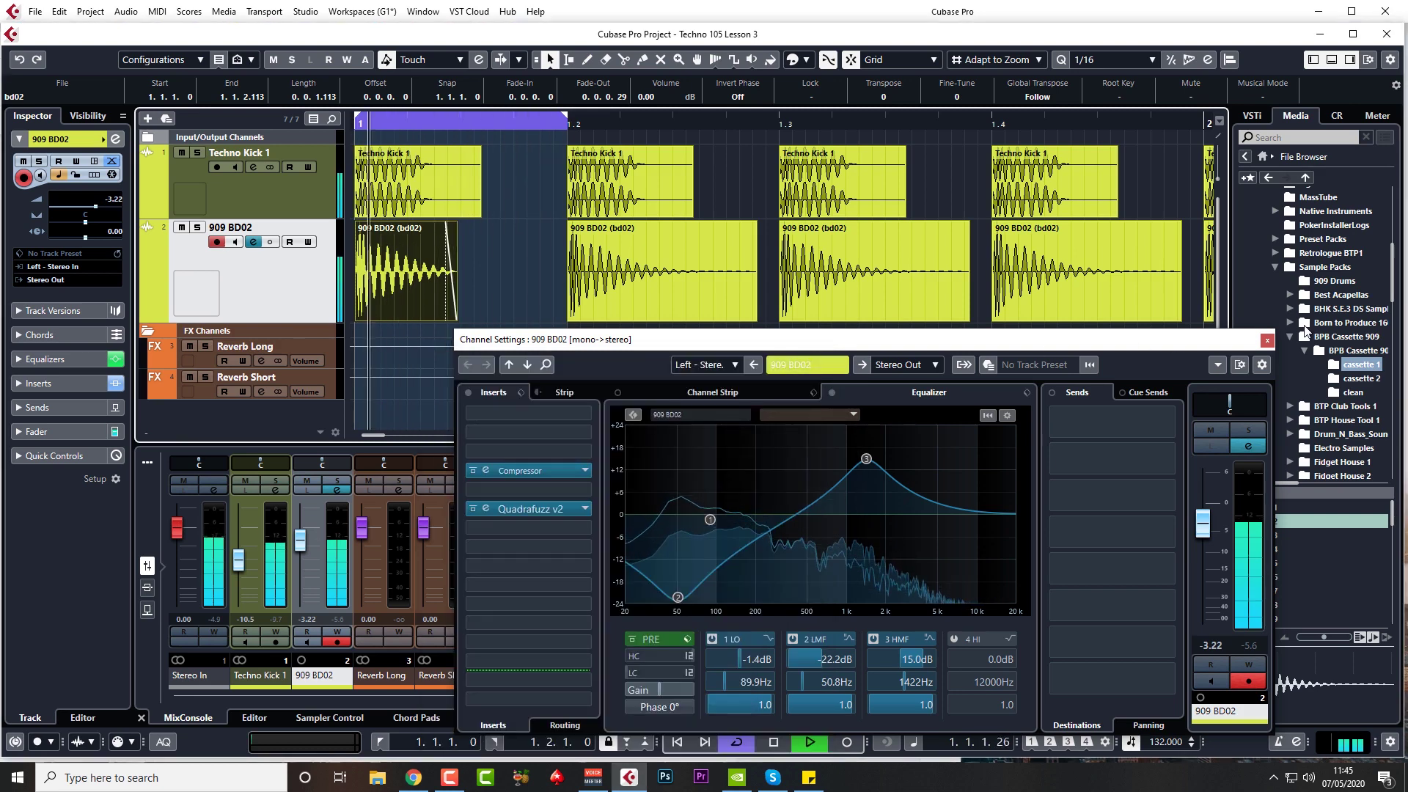
pyautogui.click(421, 311)
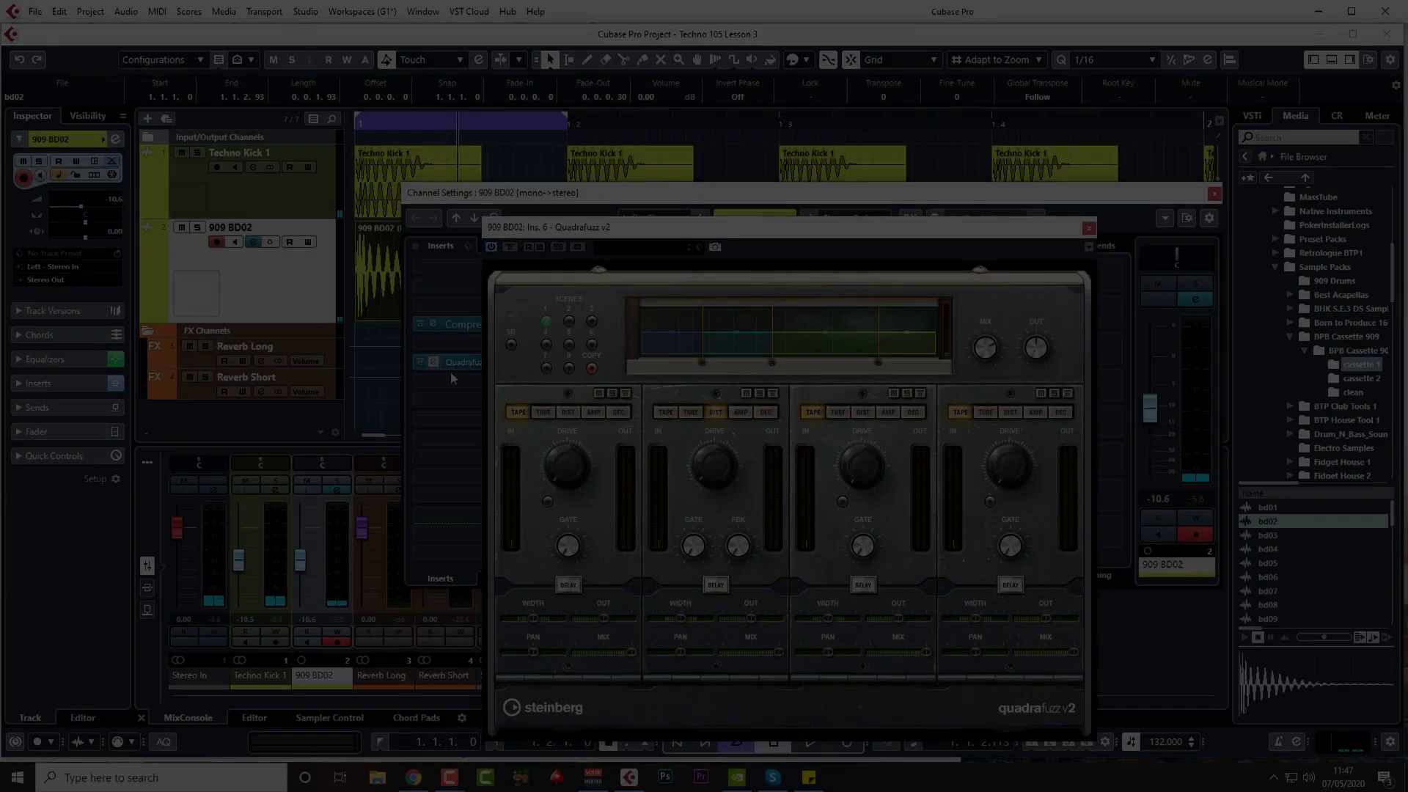
pyautogui.press('space')
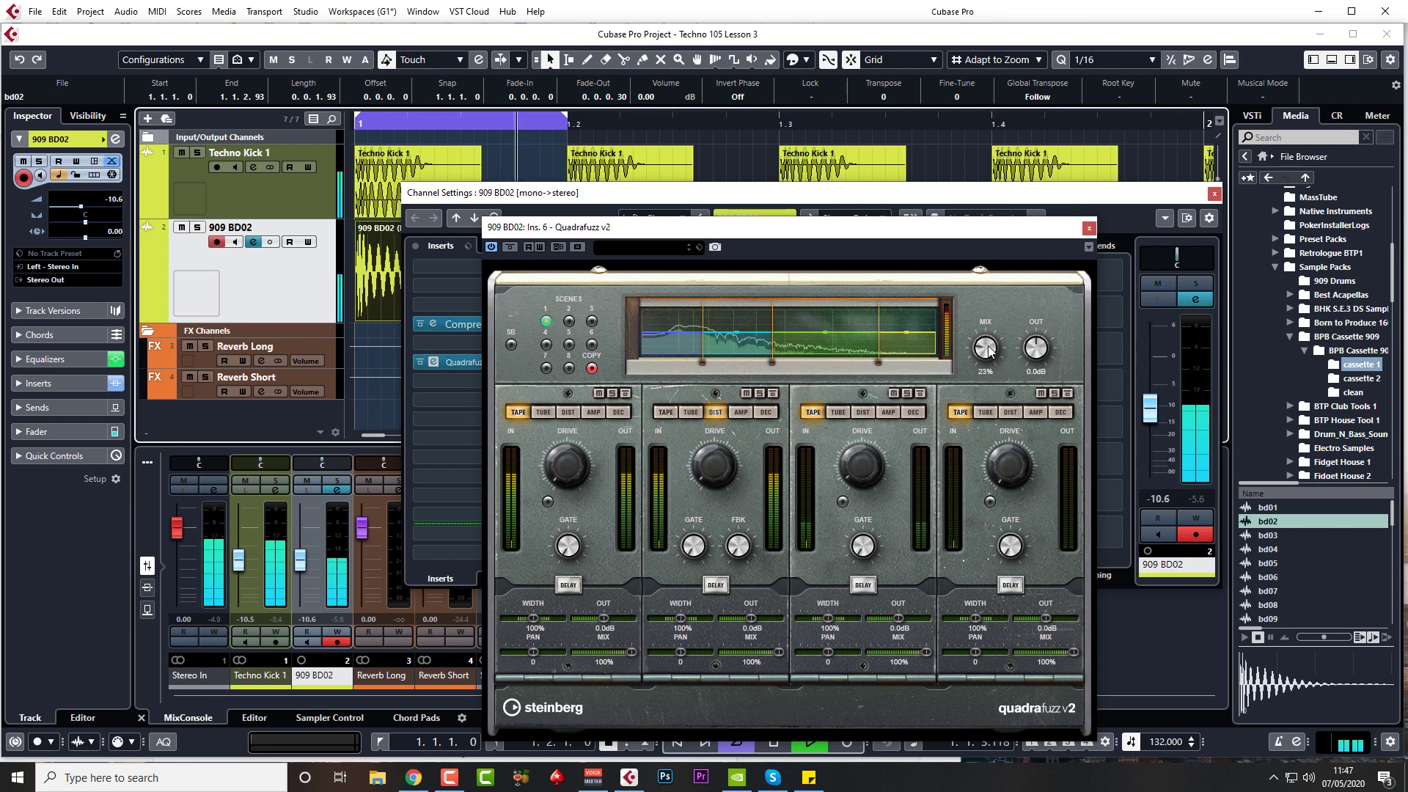
pyautogui.click(1089, 228)
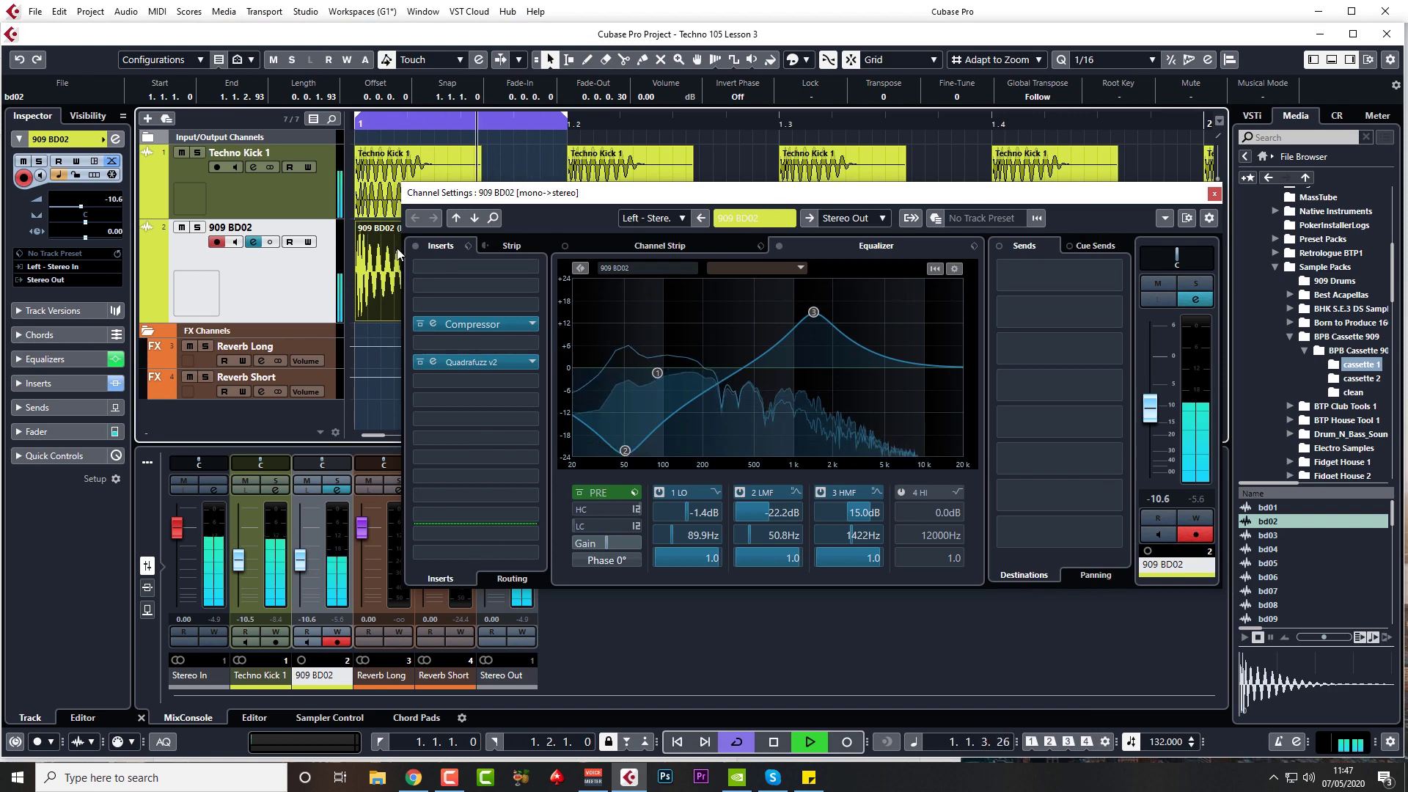
# - Mute-compare 909 BD02, lower its 1459 Hz EQ boost to 10.8 dB, and close settings
pyautogui.click(183, 229)
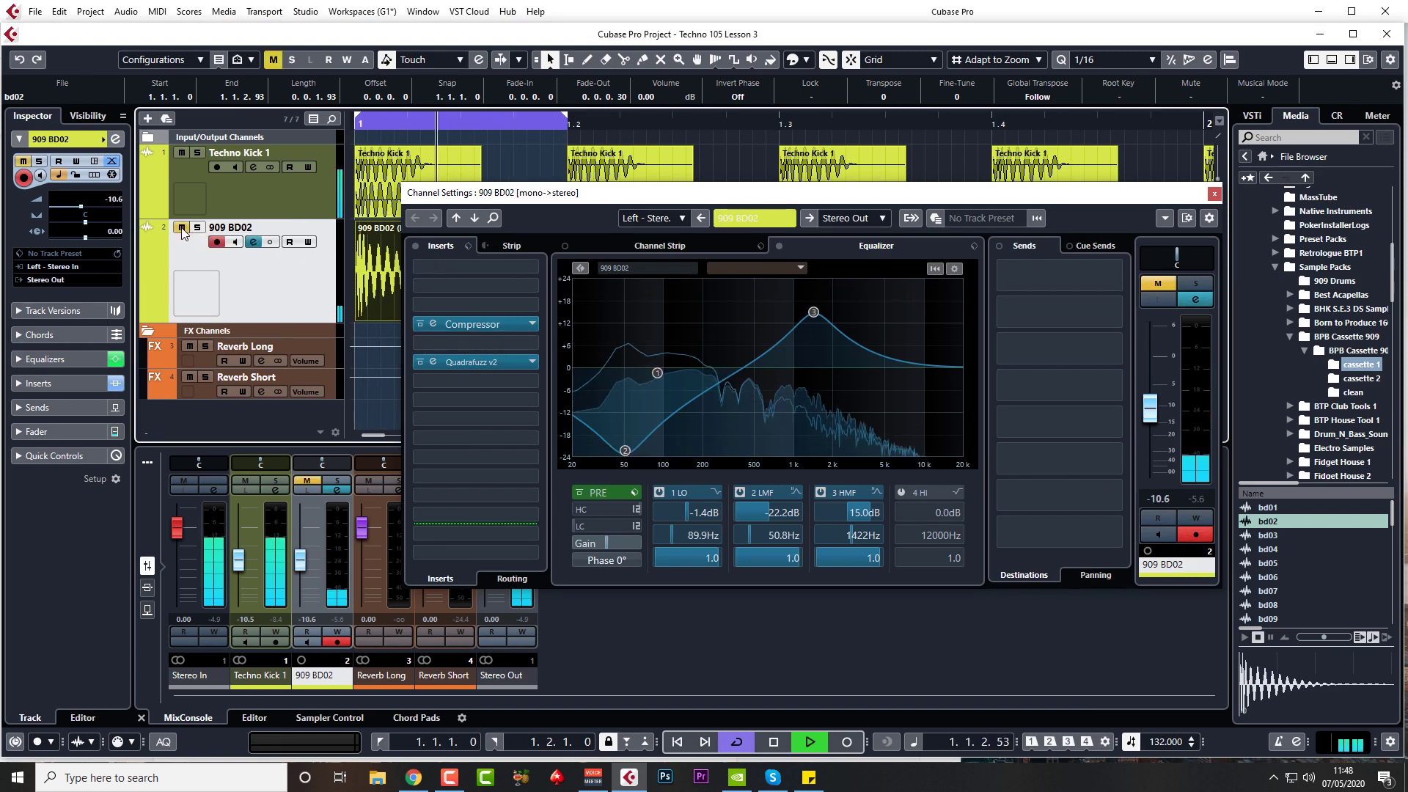
pyautogui.click(182, 229)
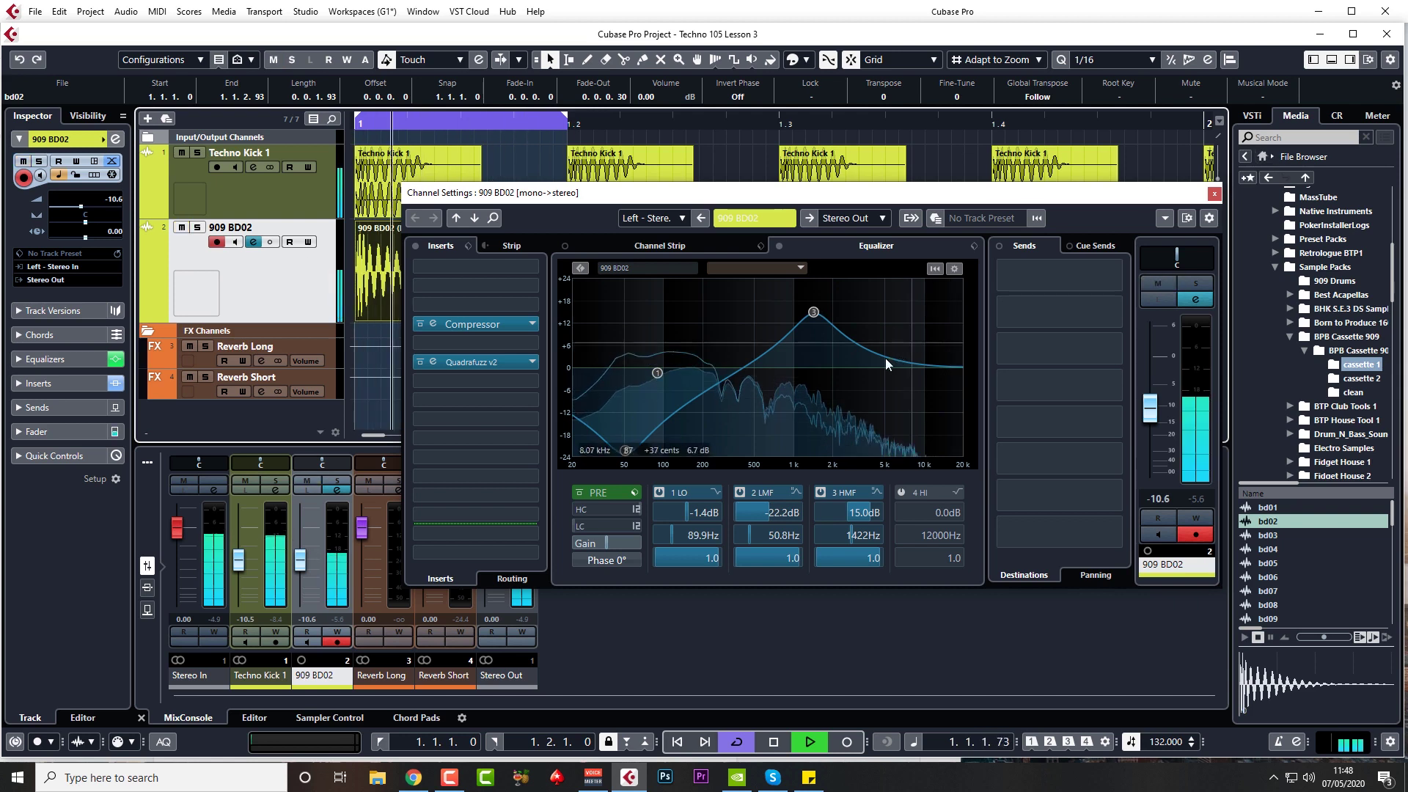
pyautogui.moveTo(815, 314); pyautogui.dragTo(816, 332)
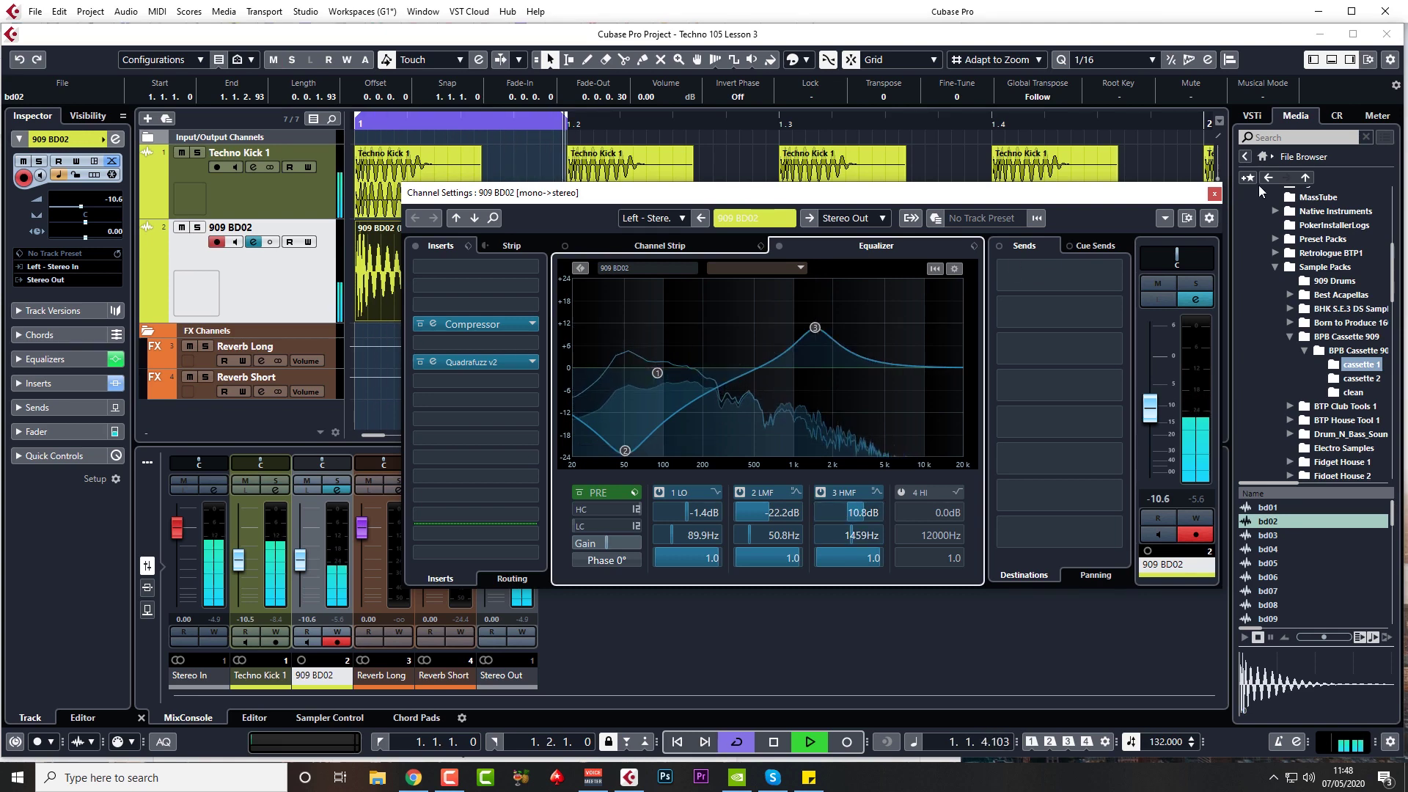
pyautogui.click(1215, 193)
pyautogui.click(252, 191)
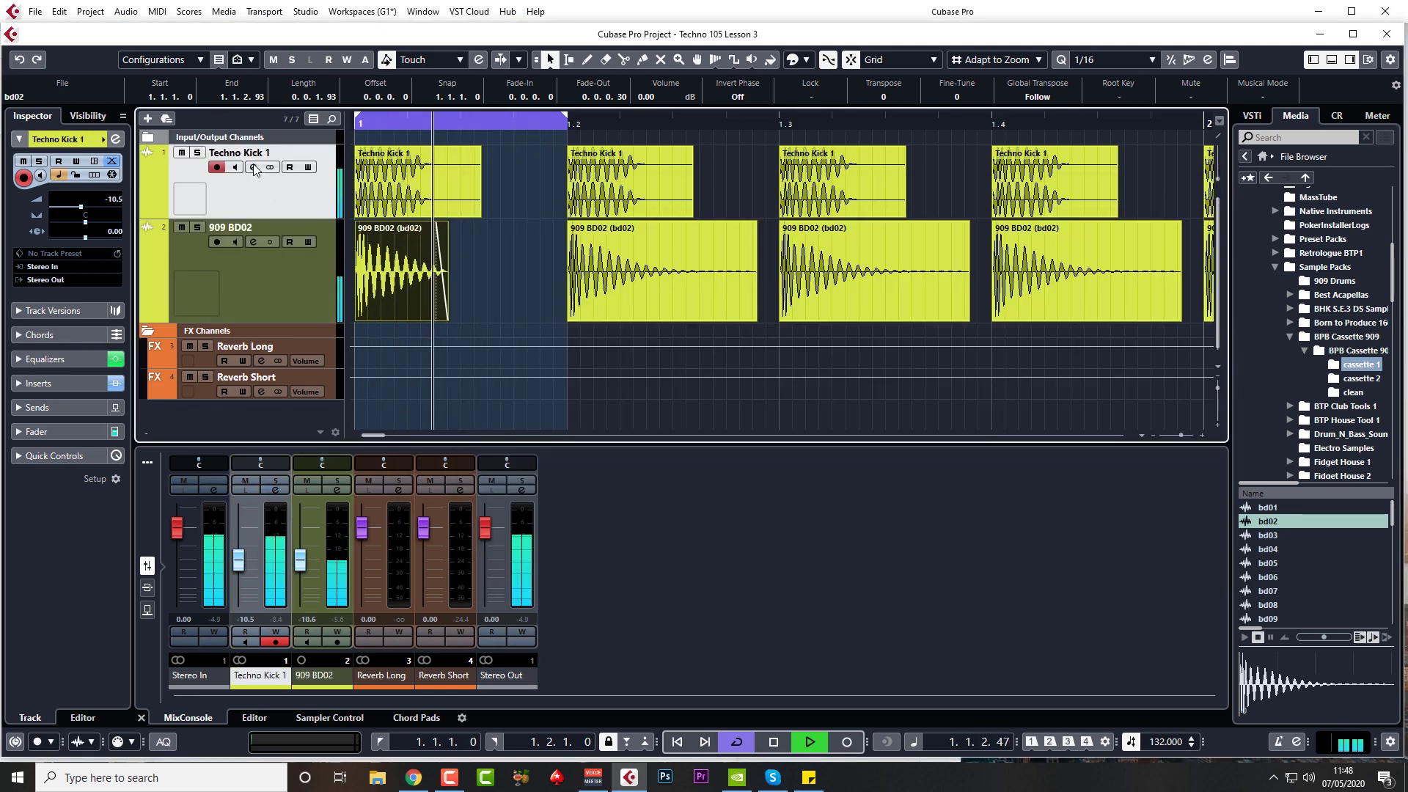
pyautogui.click(253, 168)
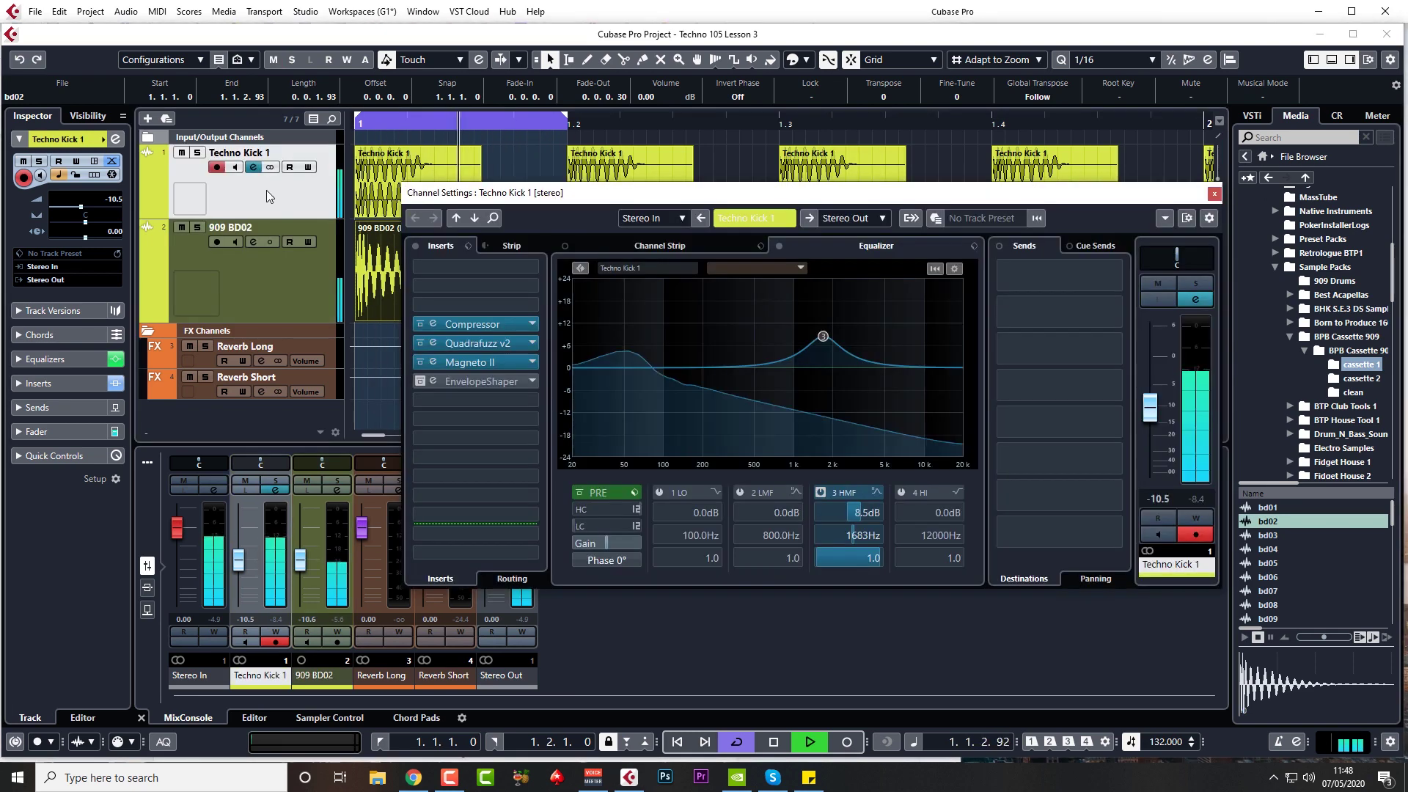
pyautogui.click(420, 382)
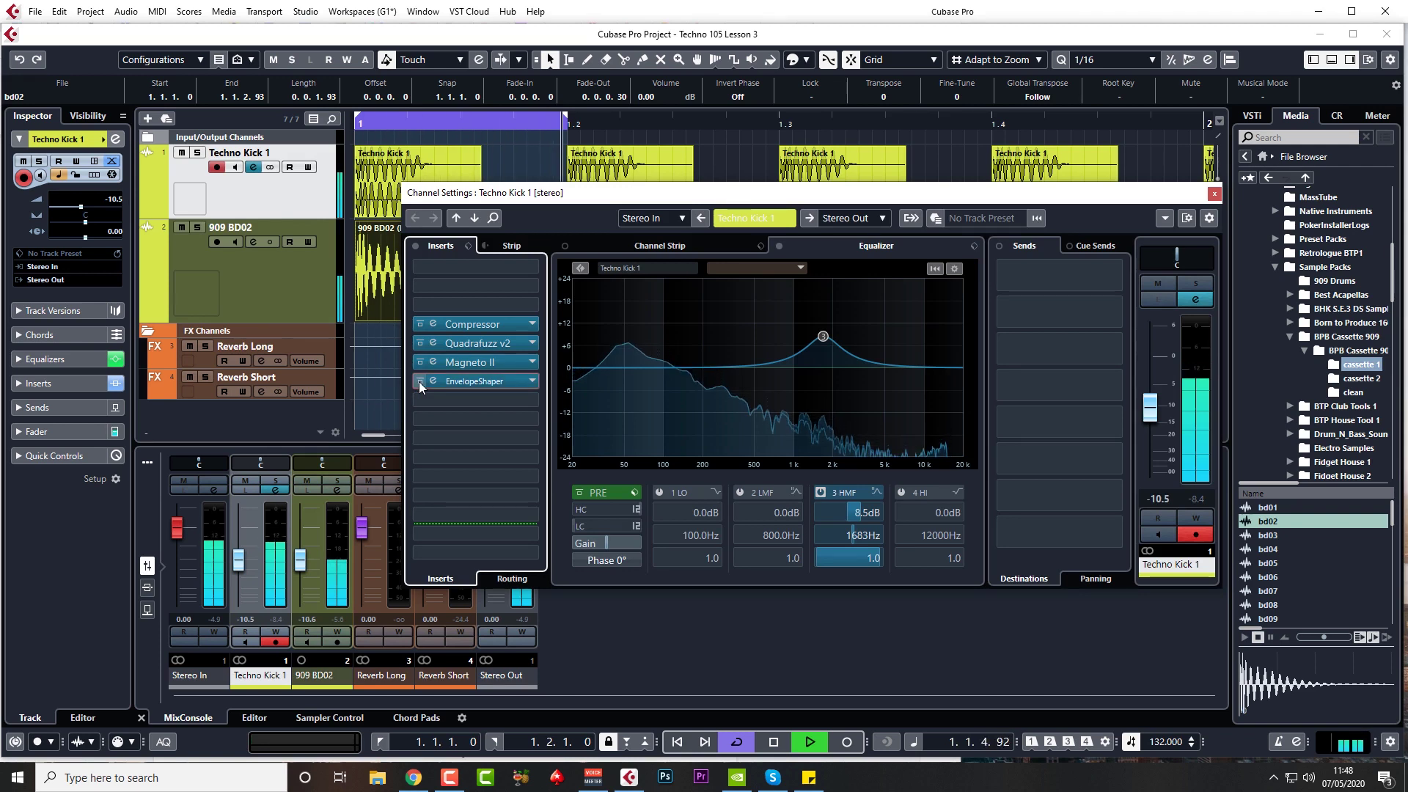
pyautogui.click(419, 381)
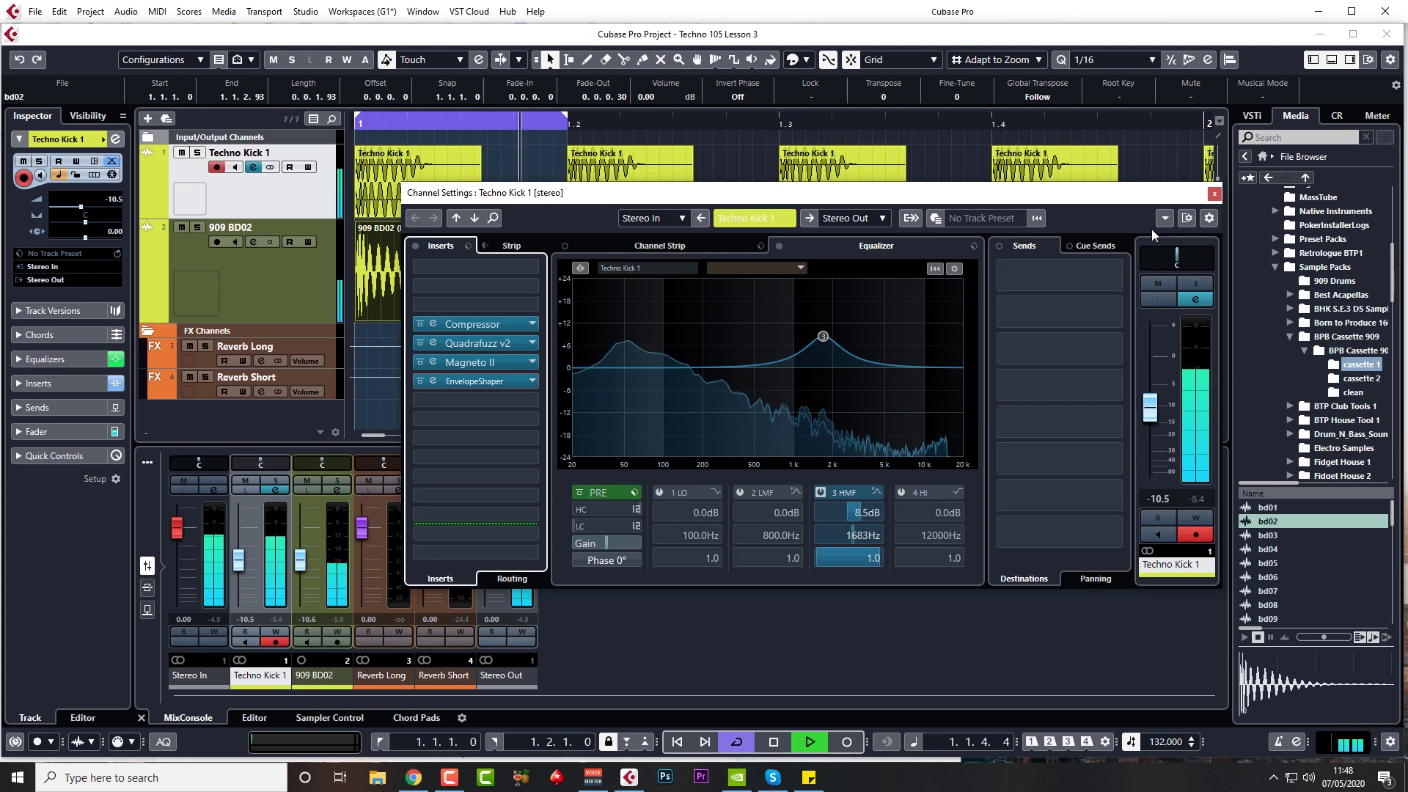
pyautogui.click(1214, 193)
pyautogui.click(395, 246)
pyautogui.press('space')
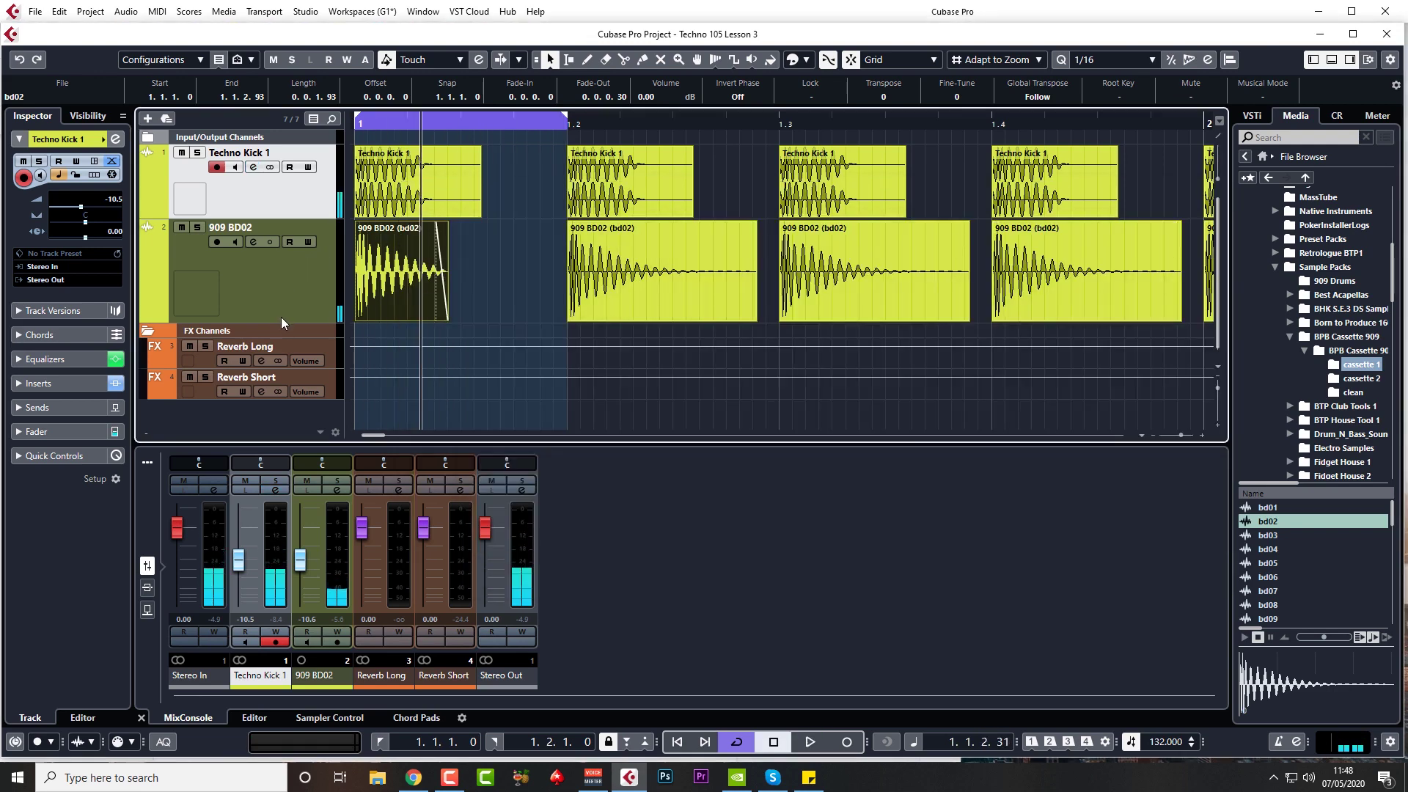
# - Shorten the 909 BD02 track row, reselect the track, and briefly check its channel settings
pyautogui.moveTo(281, 321); pyautogui.dragTo(281, 293)
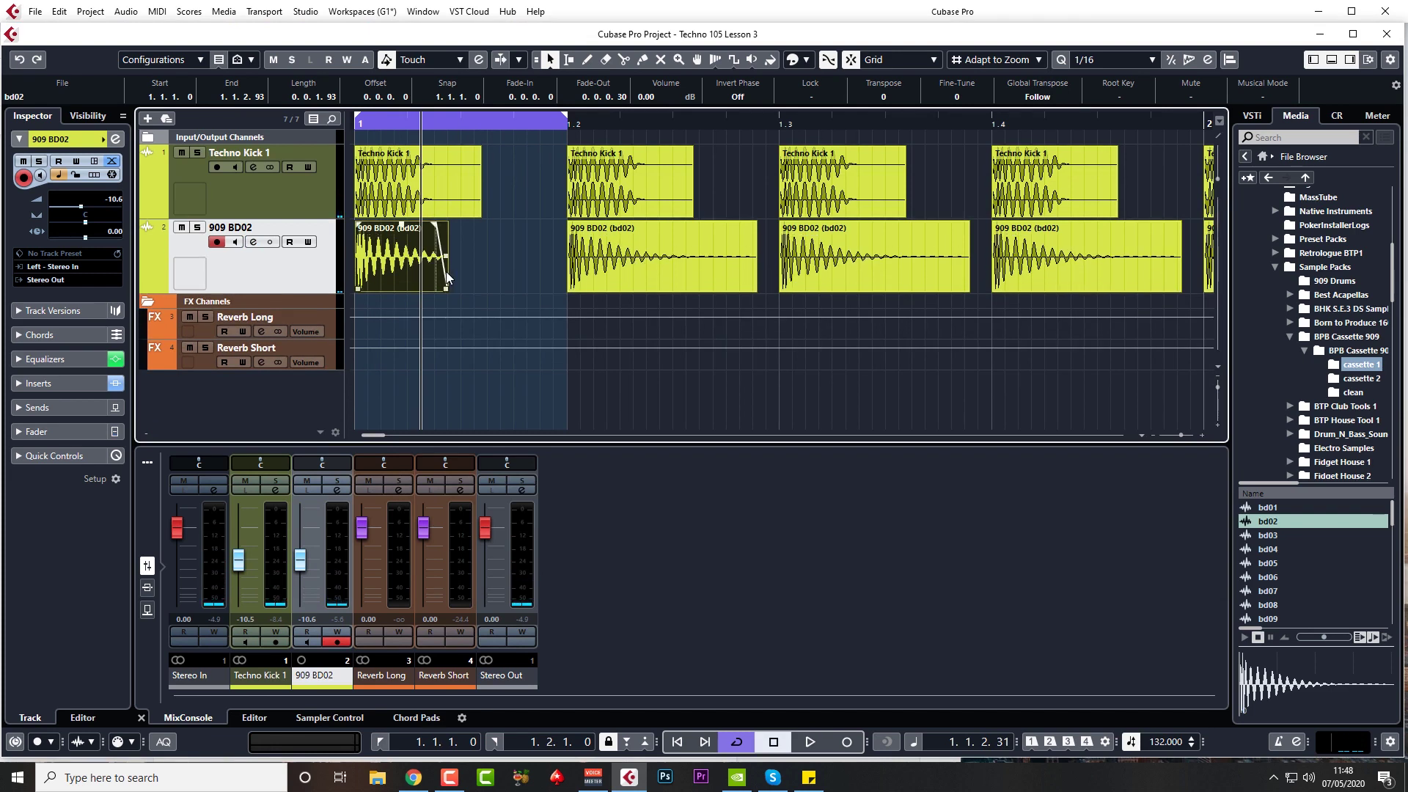
pyautogui.click(307, 195)
pyautogui.click(297, 262)
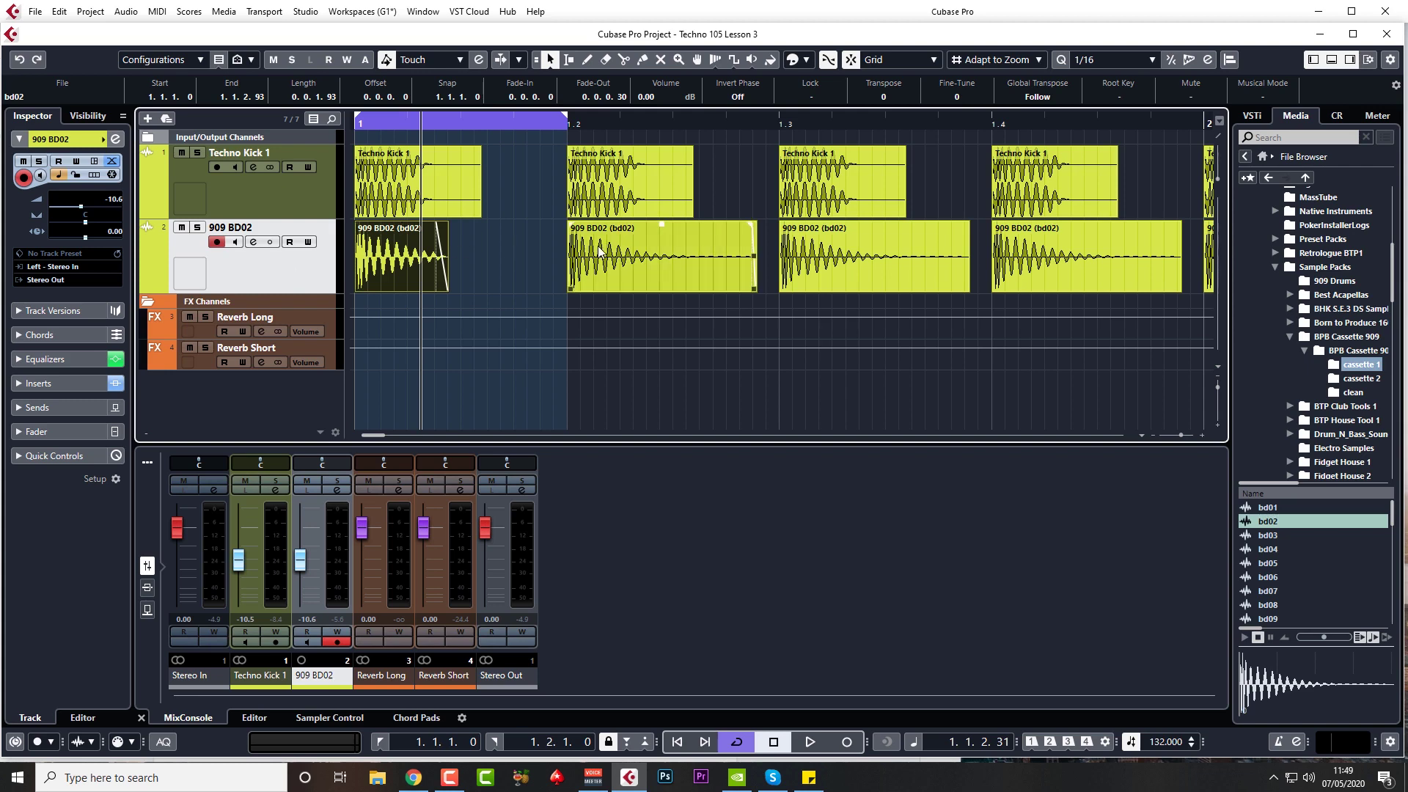
pyautogui.click(254, 243)
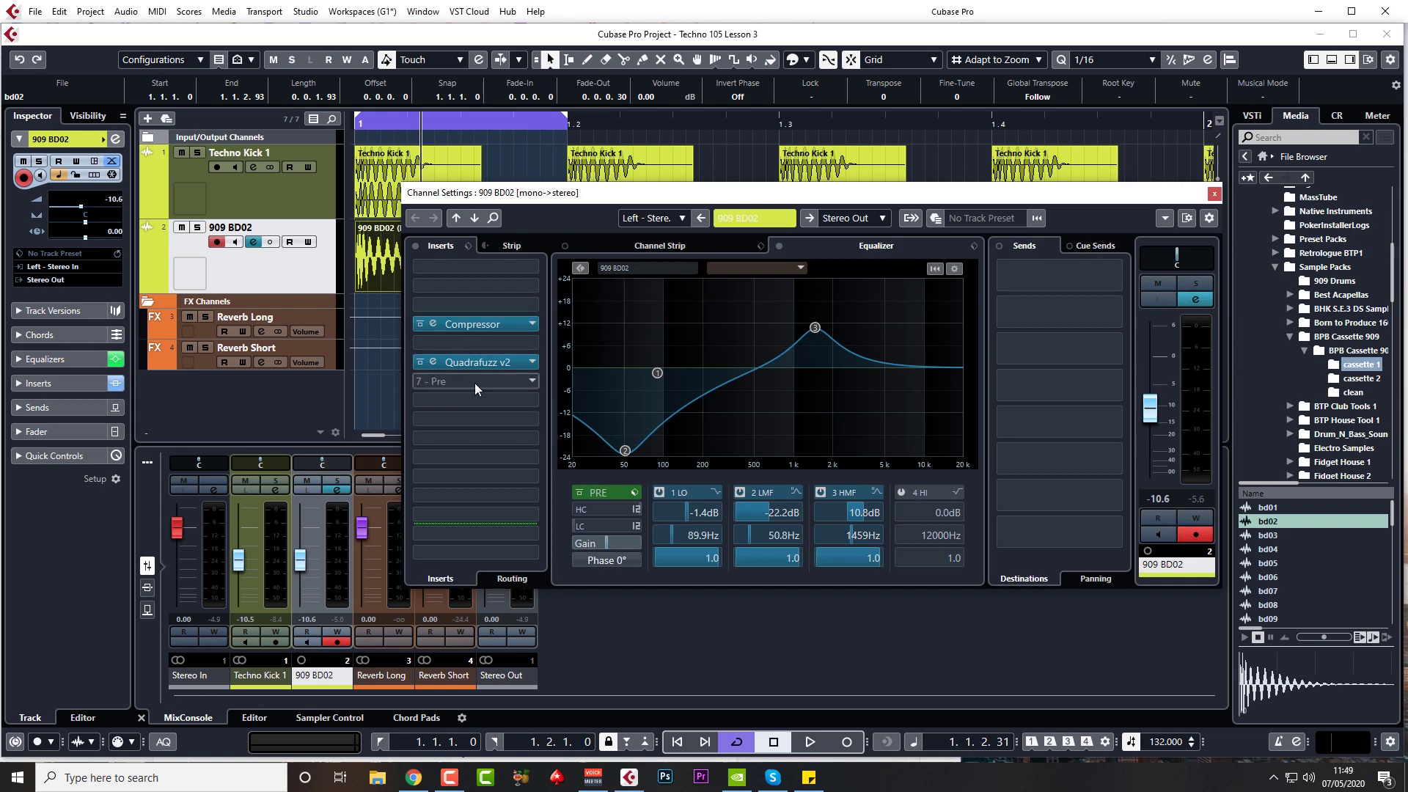
pyautogui.press('Escape')
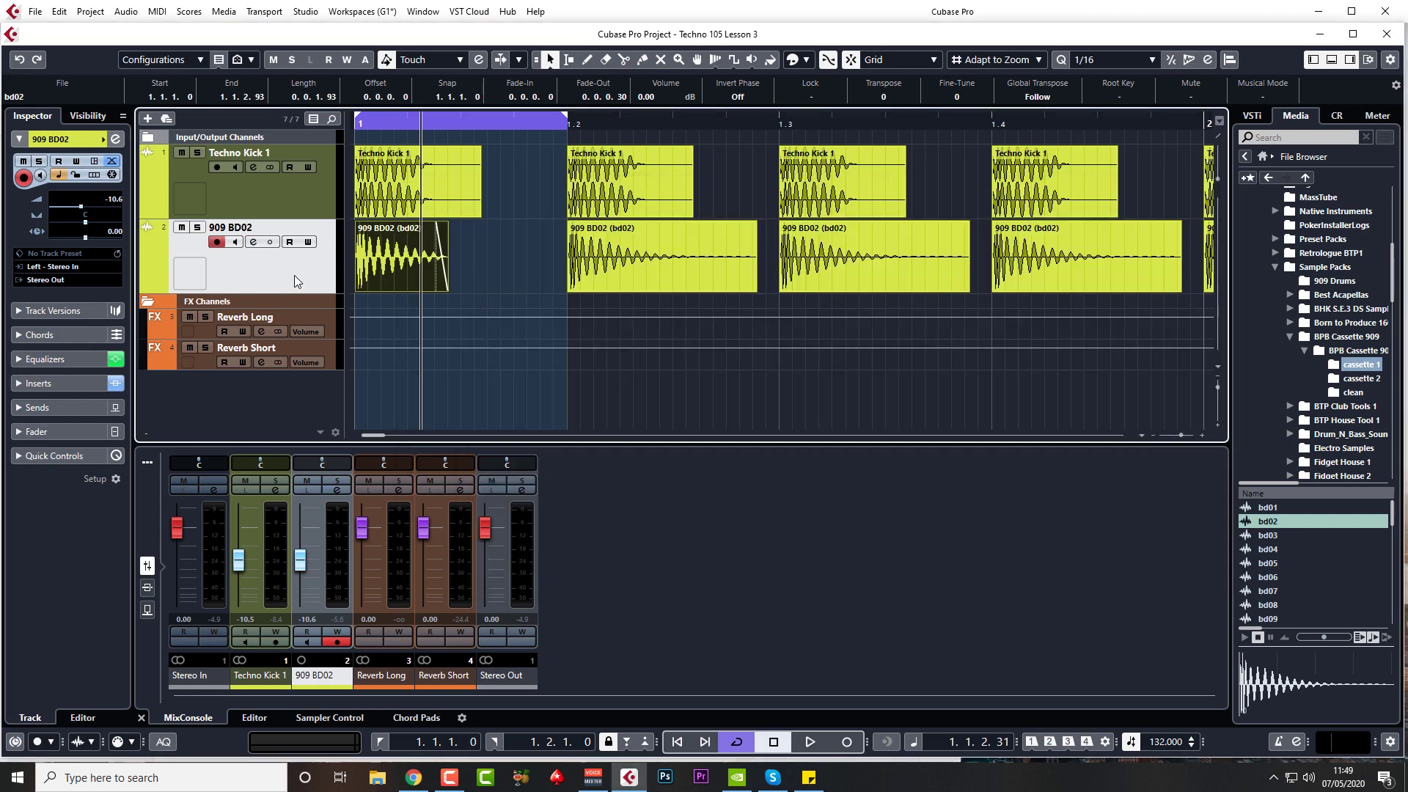